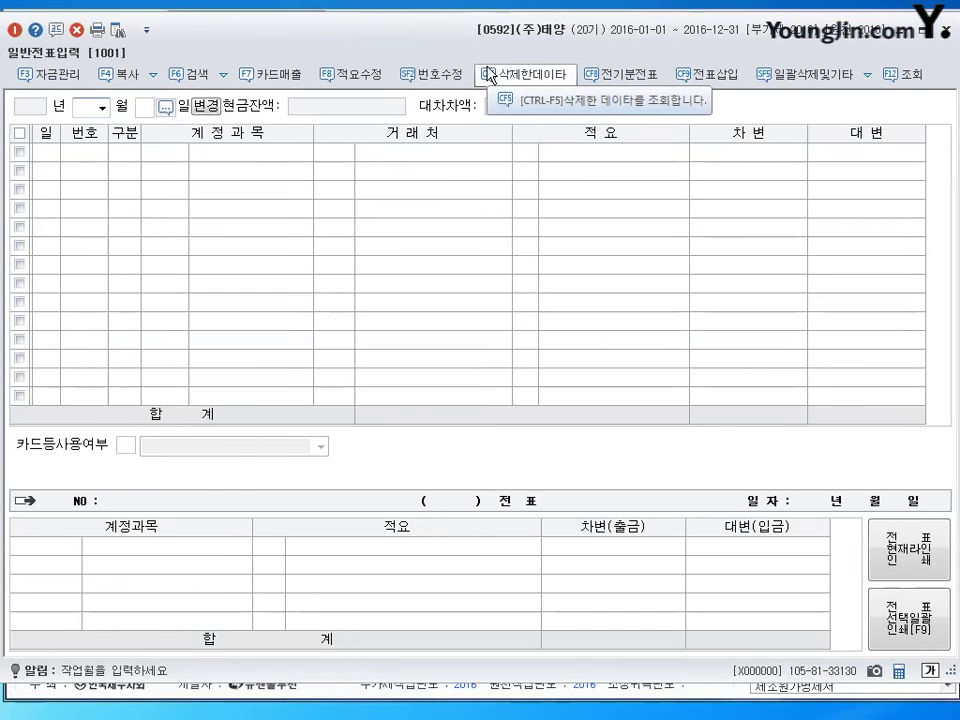
# Date a new voucher 6 January and debit 매출채권처분손실 (0956) 700,000.
pyautogui.write('1')
pyautogui.press('Return')
pyautogui.write('6')
pyautogui.press('Return')
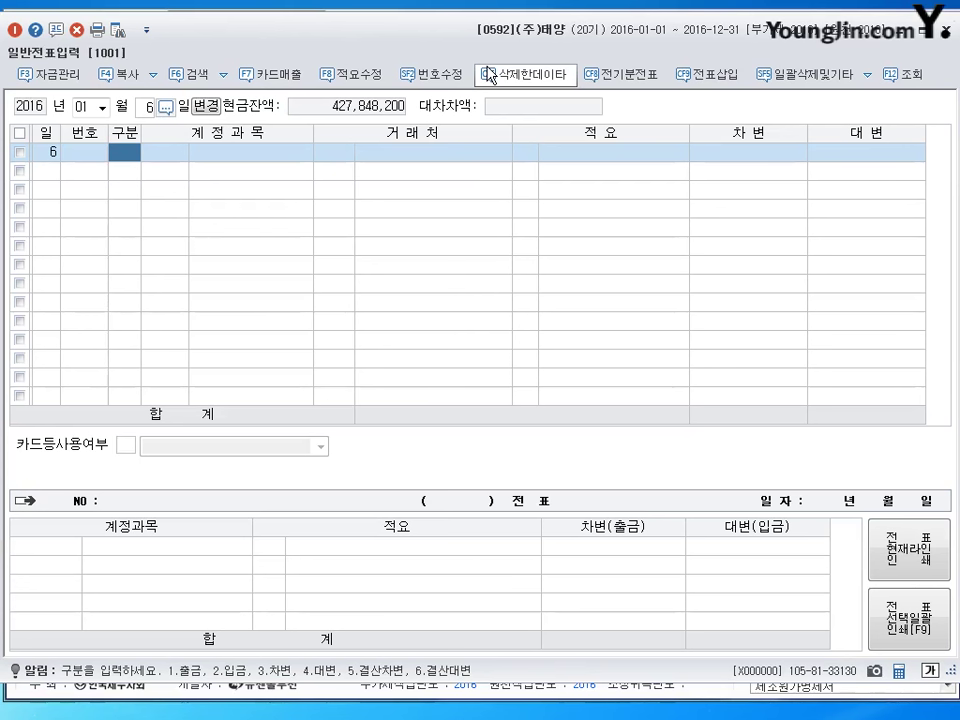
pyautogui.write('3')
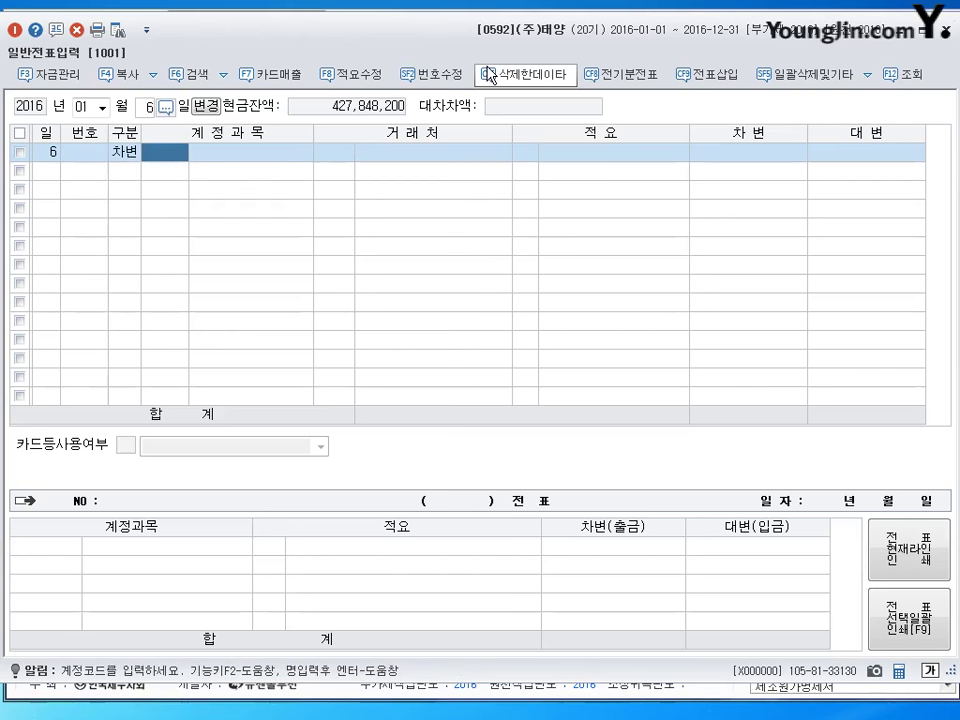
pyautogui.write('0956')
pyautogui.press('Return')
pyautogui.press('Return')
pyautogui.press('Return')
pyautogui.press('Return')
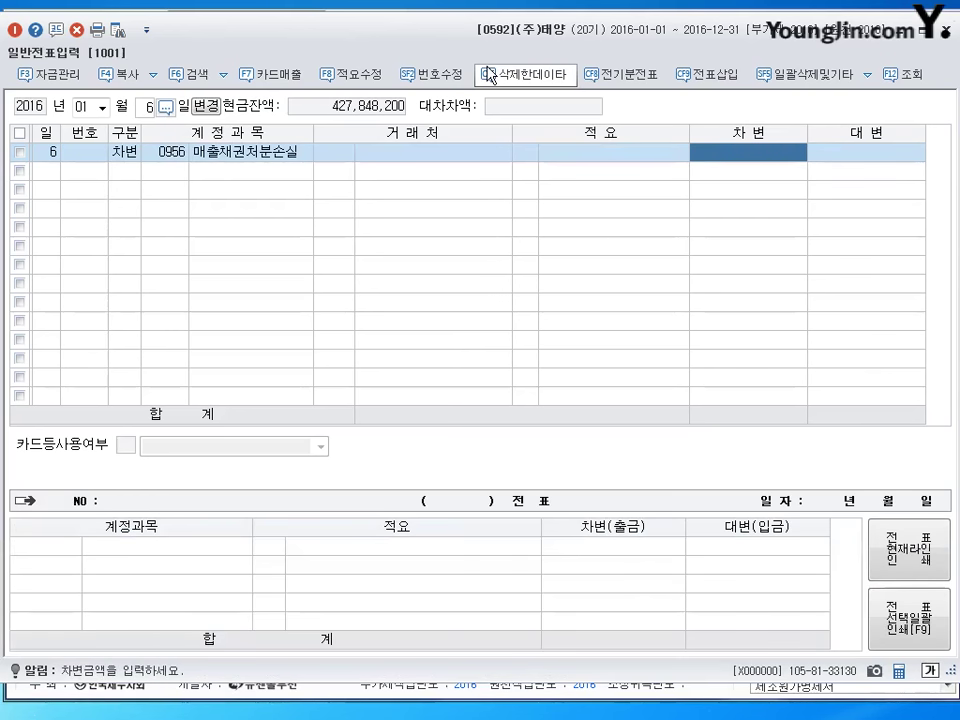
pyautogui.write('7000000')
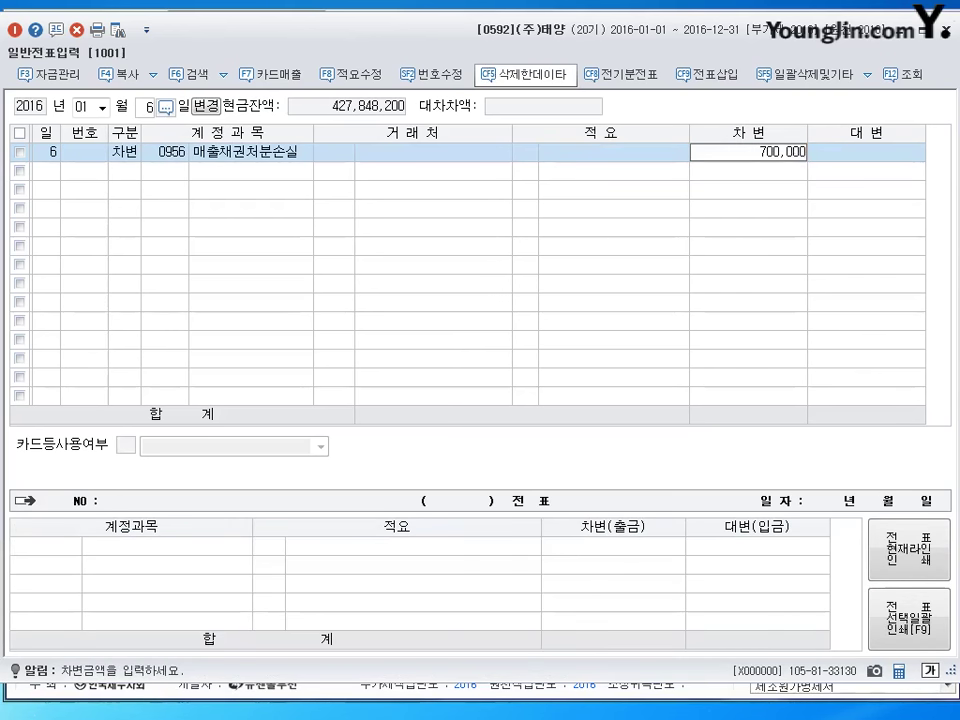
pyautogui.press('Return')
# Add a second debit line: 보통예금 (0103) 29,300,000.
pyautogui.write('3')
pyautogui.press('Return')
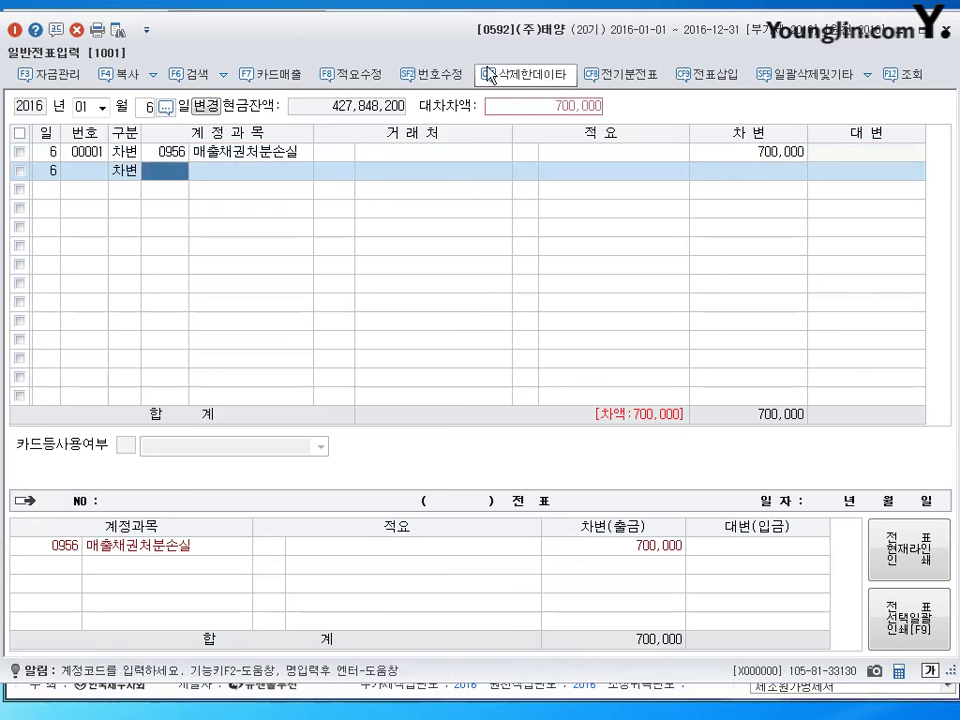
pyautogui.write('103')
pyautogui.press('Return')
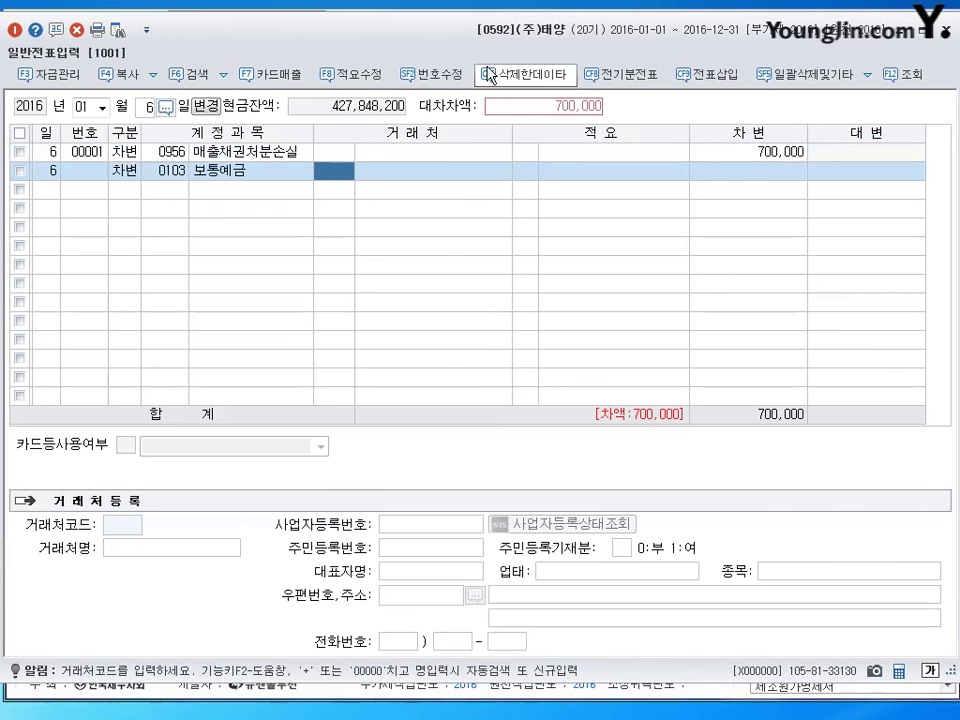
pyautogui.press('Return')
pyautogui.press('Return')
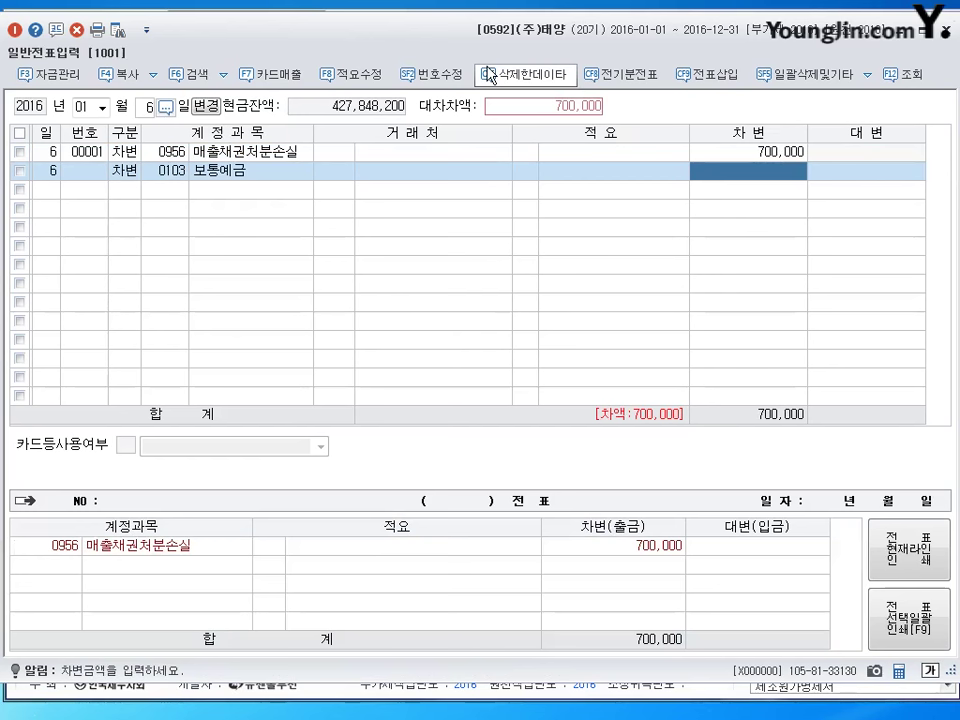
pyautogui.write('29300000')
pyautogui.press('Return')
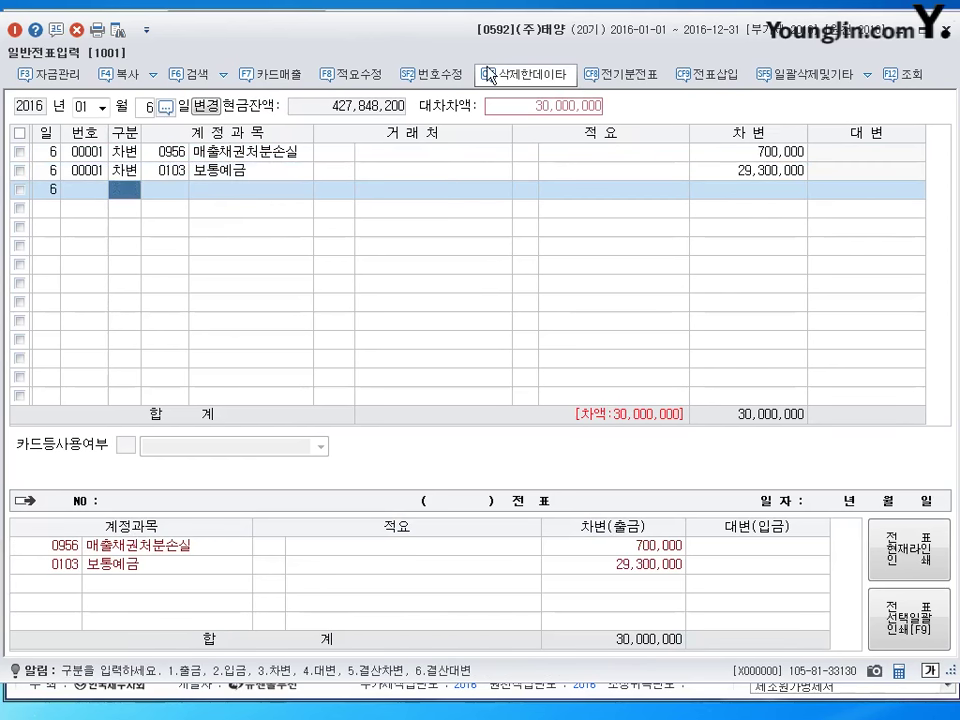
# Credit 받을어음 (0110) 30,000,000 to partner 강서상사(주), completing the balanced voucher.
pyautogui.write('4')
pyautogui.press('Return')
pyautogui.write('110')
pyautogui.press('Return')
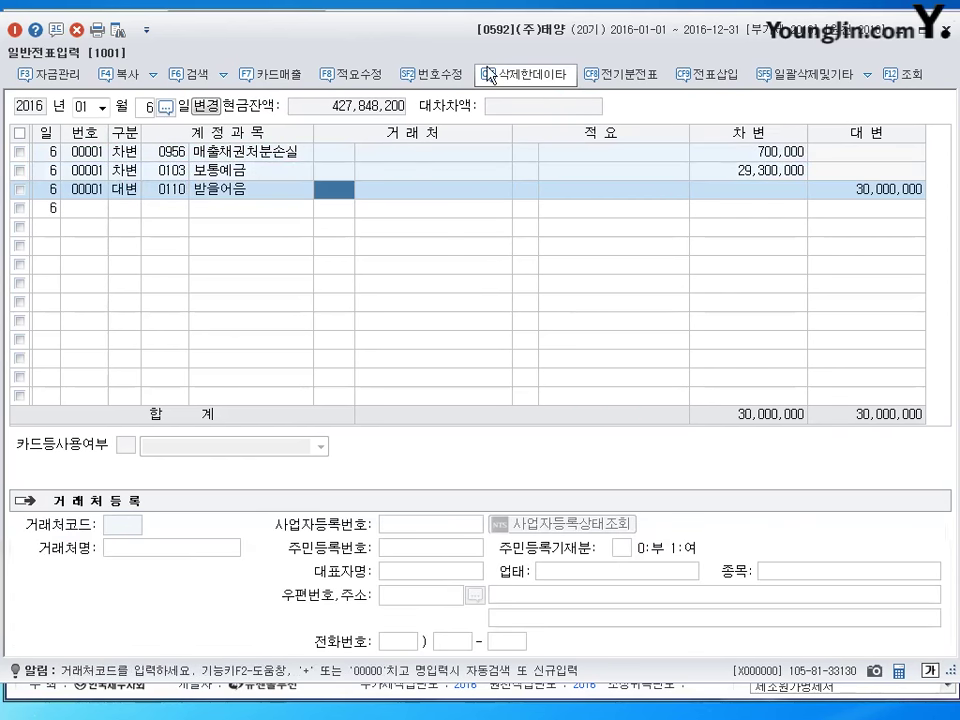
pyautogui.write('강서')
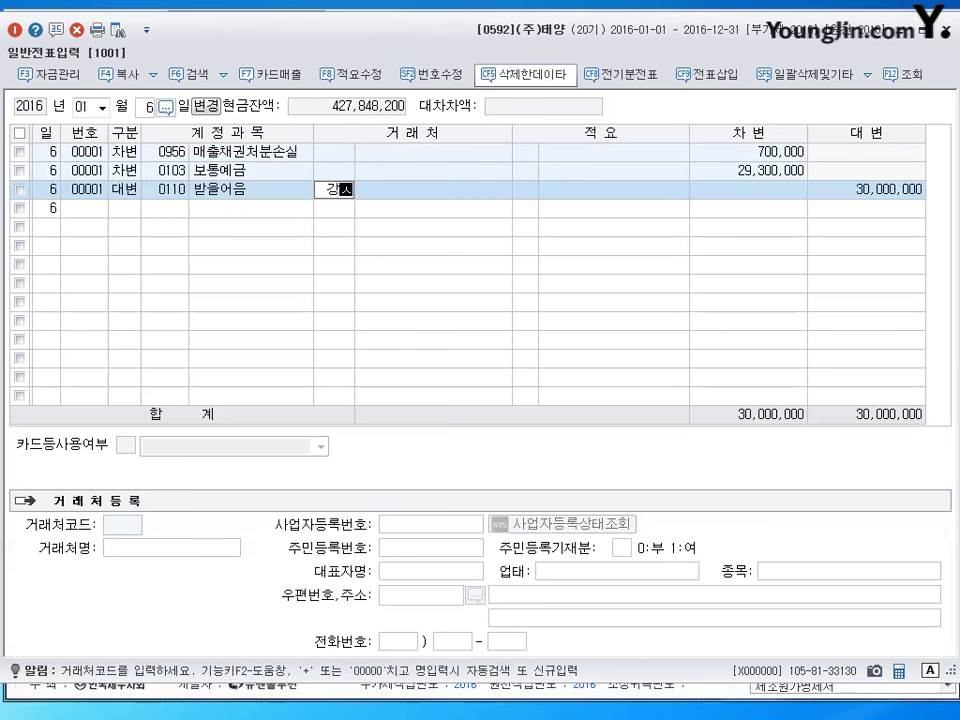
pyautogui.press('Return')
pyautogui.press('Return')
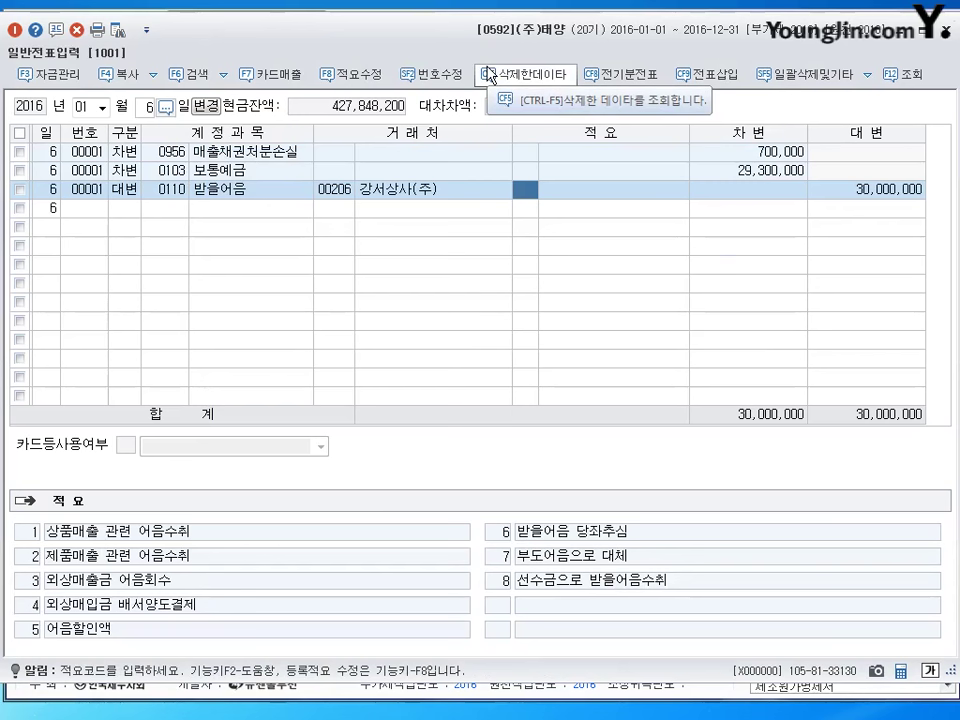
pyautogui.hotkey('shift', 'Tab')
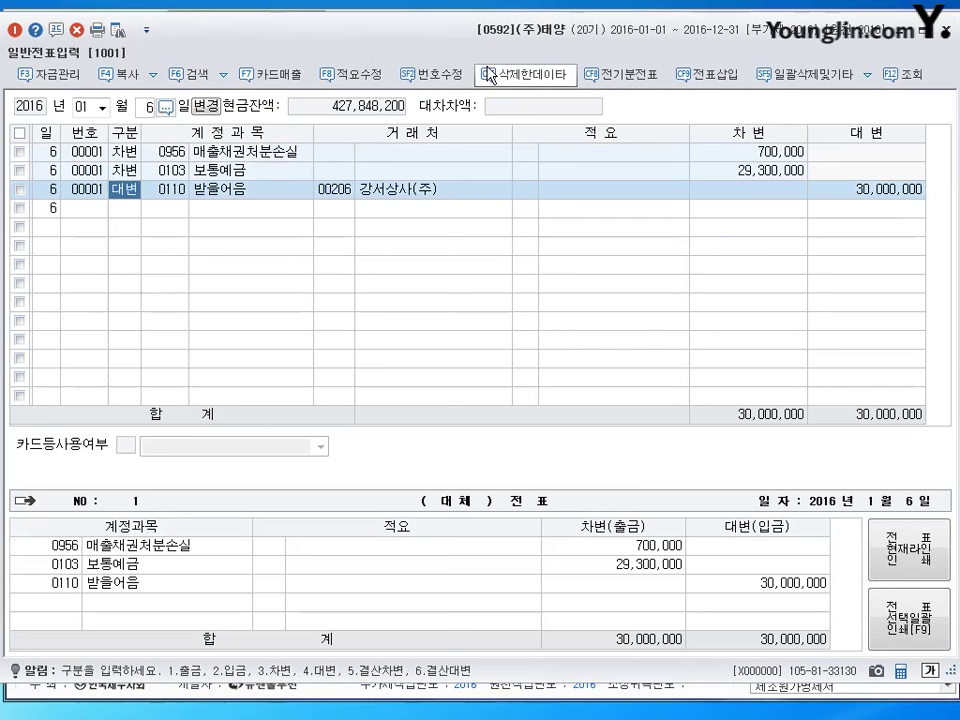
pyautogui.click(126, 210)
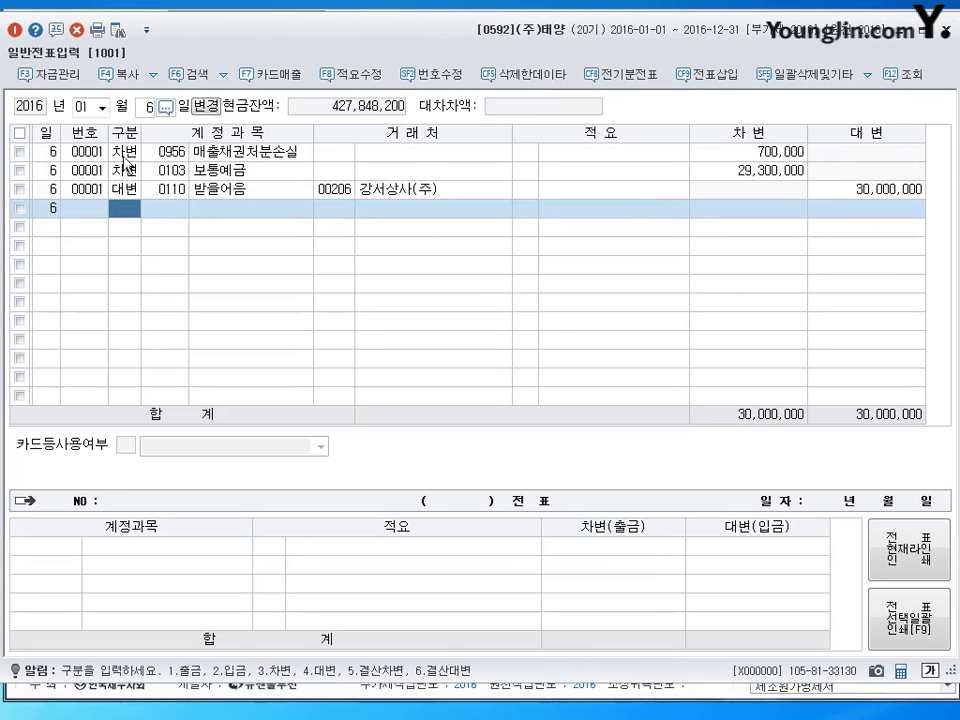
pyautogui.click(90, 108)
# Change the journal date to month 03, day 7 for the next voucher.
pyautogui.write('03')
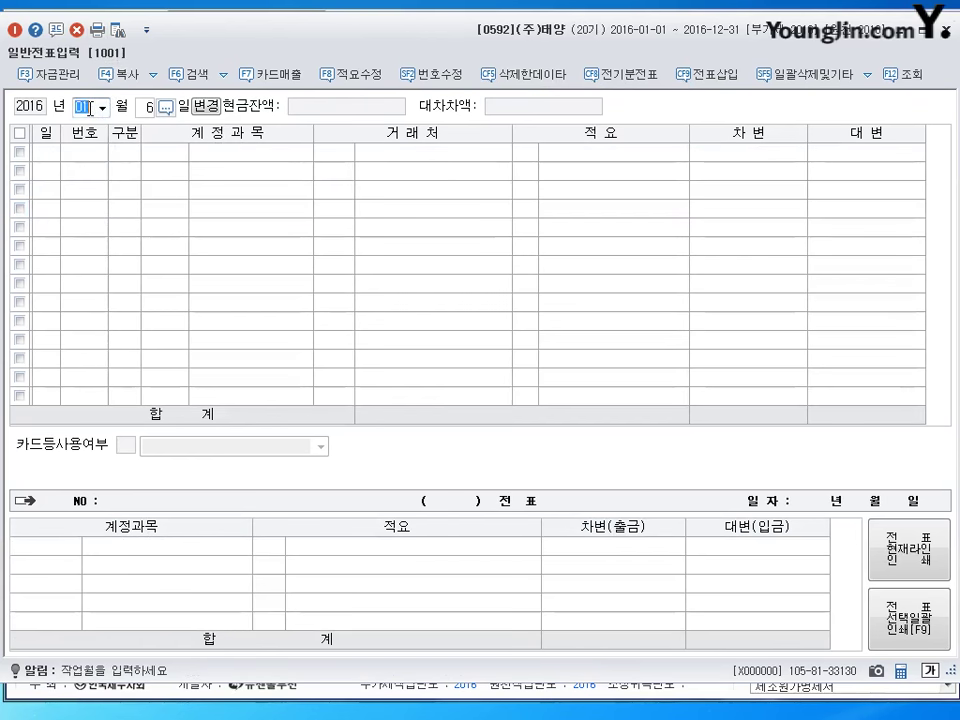
pyautogui.press('Return')
pyautogui.write('7')
pyautogui.press('Return')
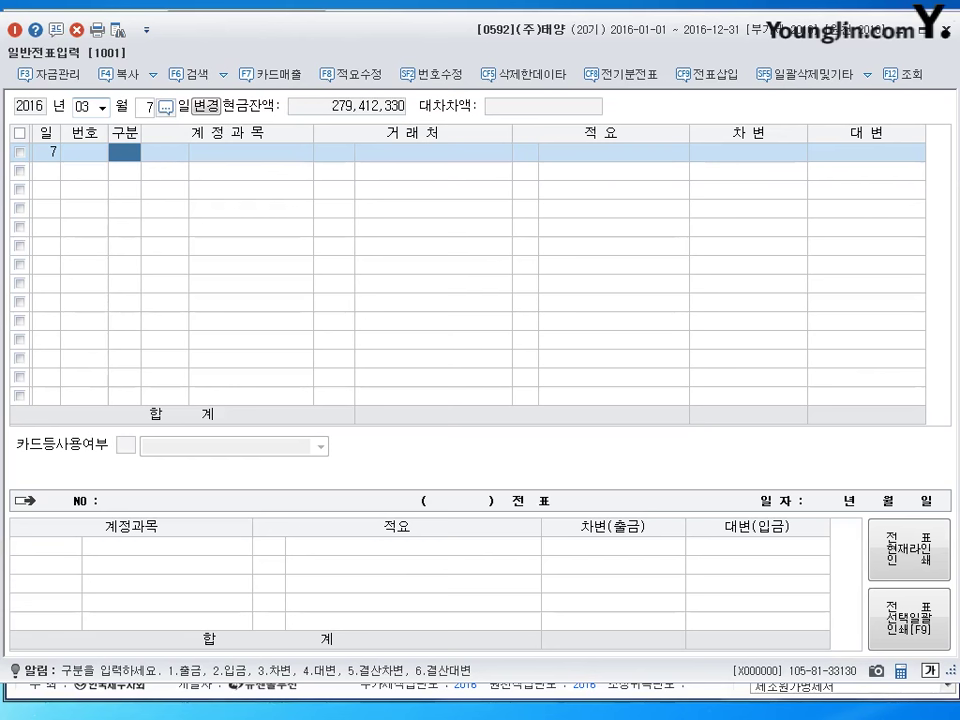
# Debit 교육훈련비 (0825) 500,000 on the first line.
pyautogui.write('3')
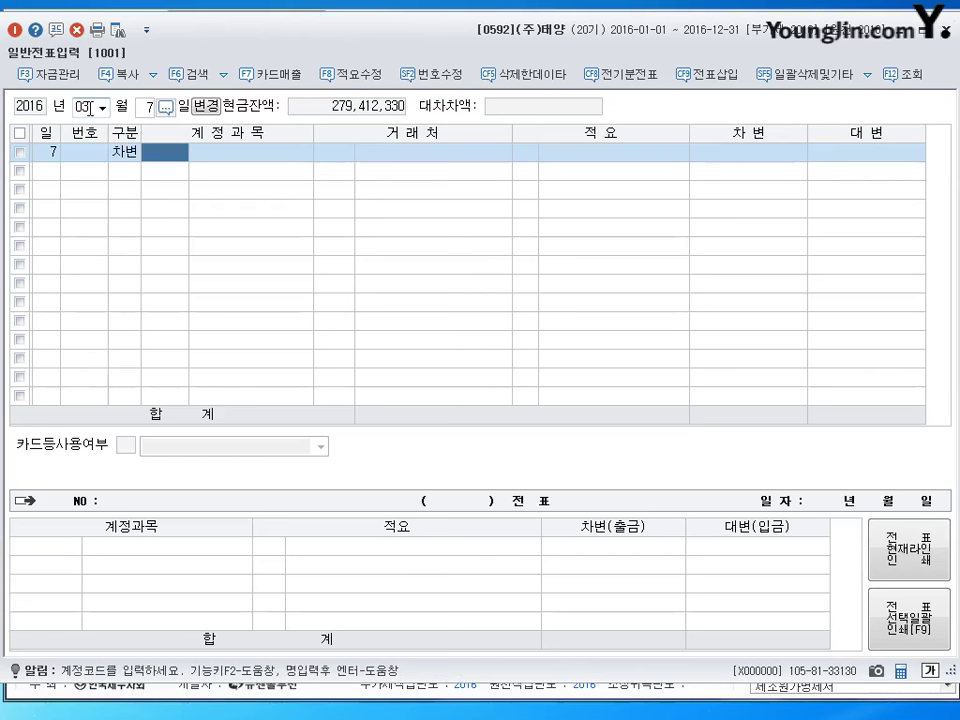
pyautogui.write('825')
pyautogui.press('Return')
pyautogui.press('Return')
pyautogui.press('Return')
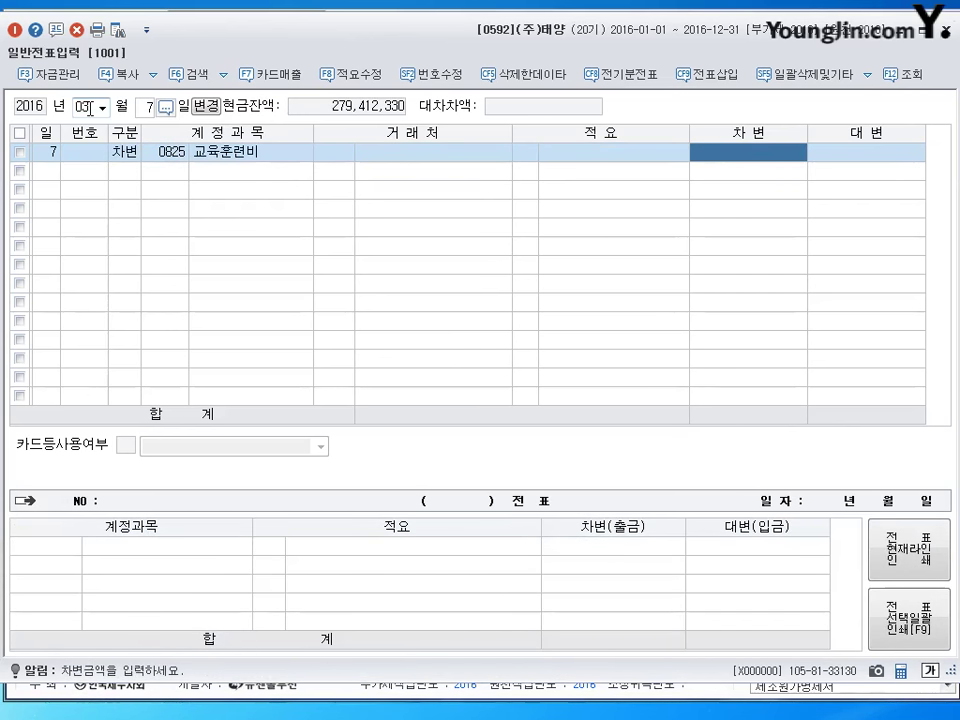
pyautogui.write('500')
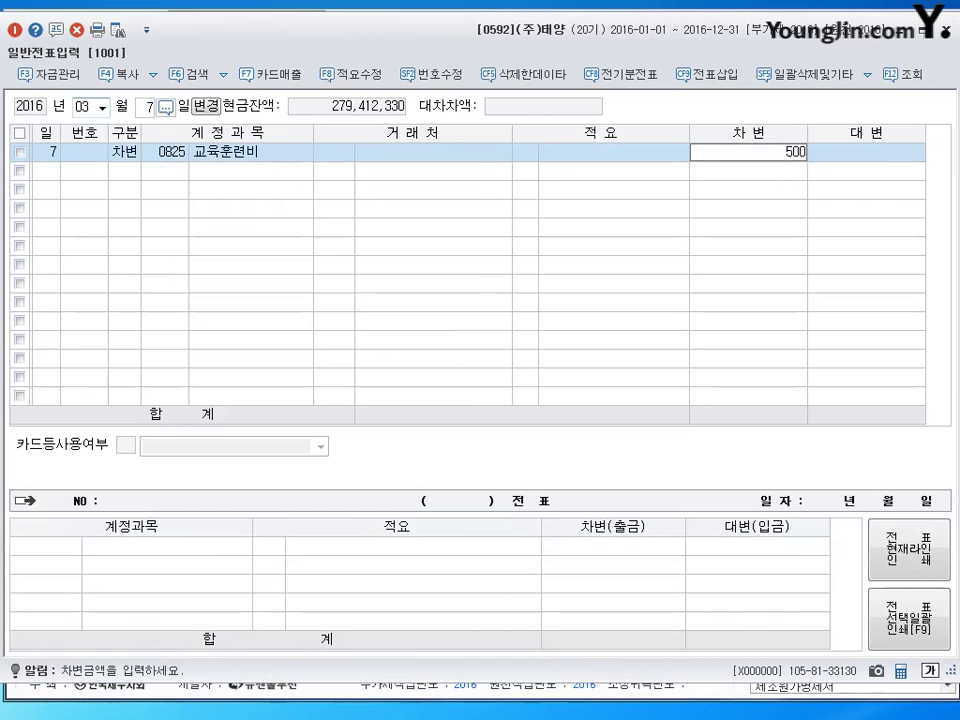
pyautogui.write(',000')
pyautogui.press('Return')
# Credit 예수금 (0254) 16,500, correcting the amount on that line.
pyautogui.write('4')
pyautogui.press('Return')
pyautogui.write('2면')
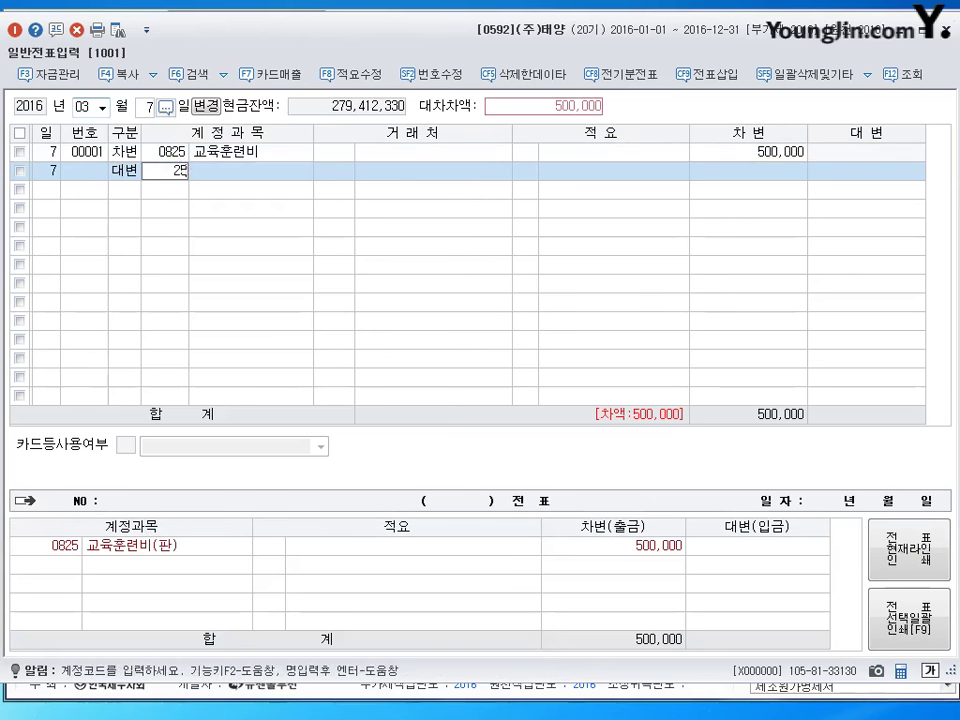
pyautogui.write('54')
pyautogui.press('Return')
pyautogui.press('Return')
pyautogui.press('Return')
pyautogui.press('Return')
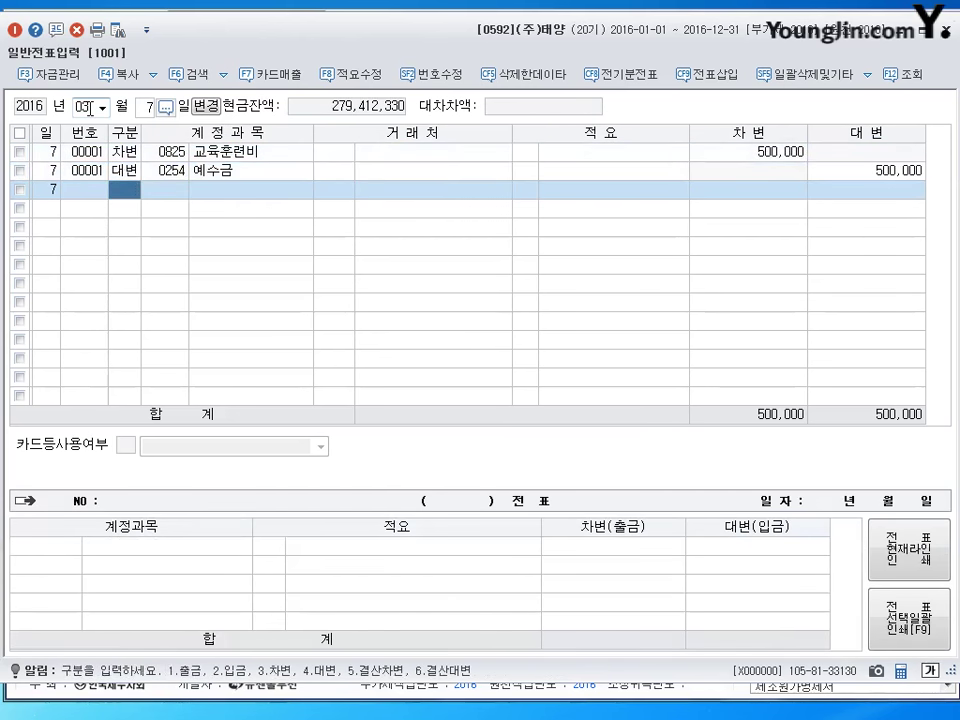
pyautogui.press('Up')
pyautogui.press('Return')
pyautogui.press('Return')
pyautogui.press('Return')
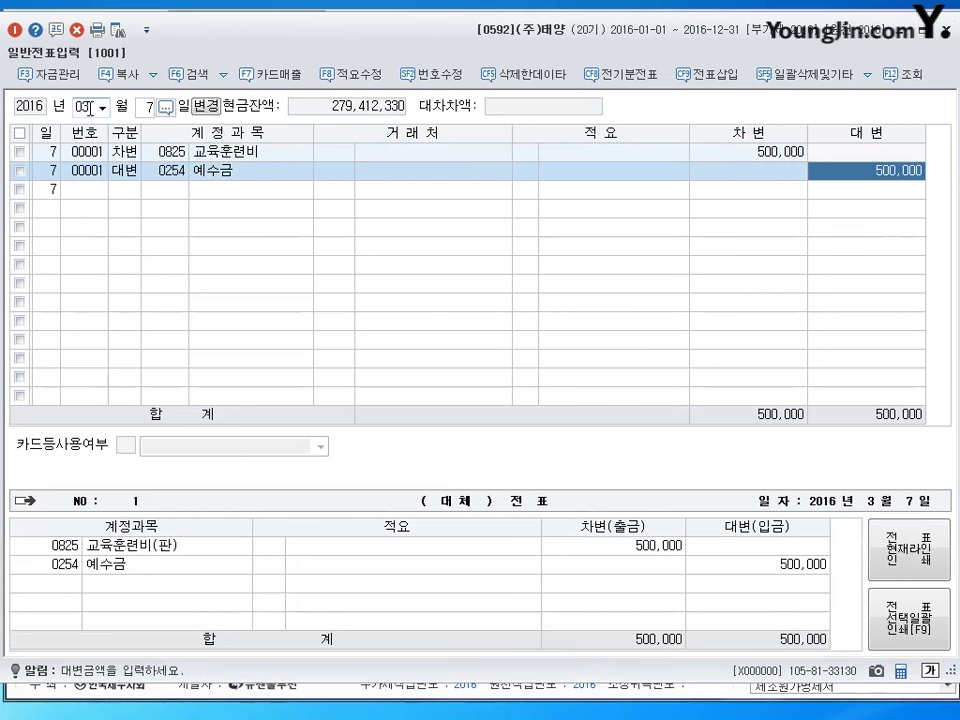
pyautogui.write('16500')
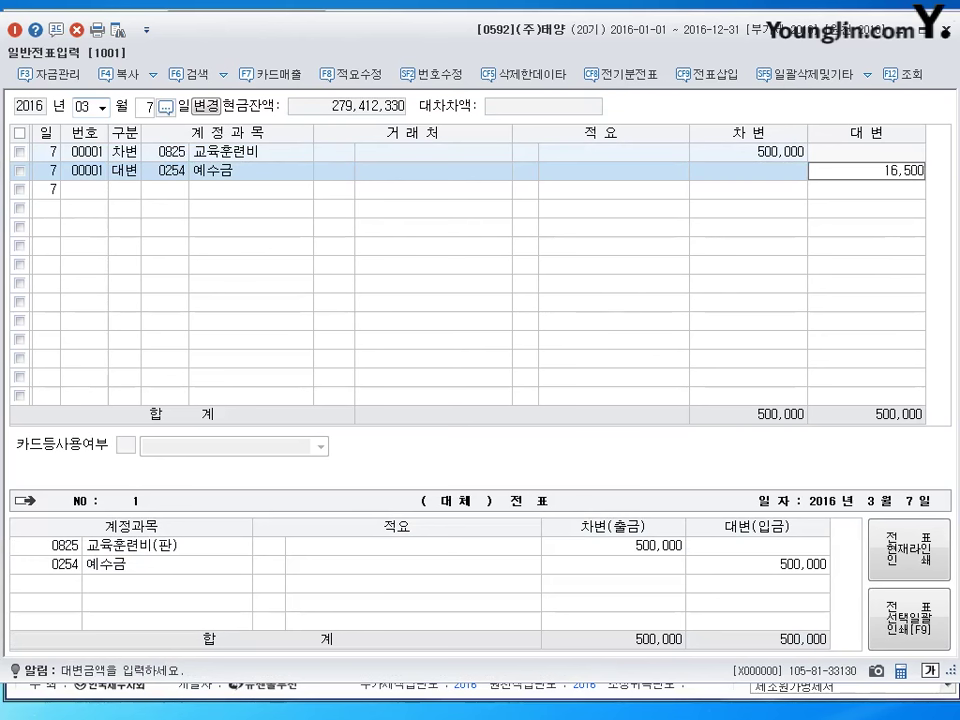
pyautogui.press('Return')
# Credit 보통예금 (0103) with the remaining 483,500 to balance and finish the voucher.
pyautogui.write('4')
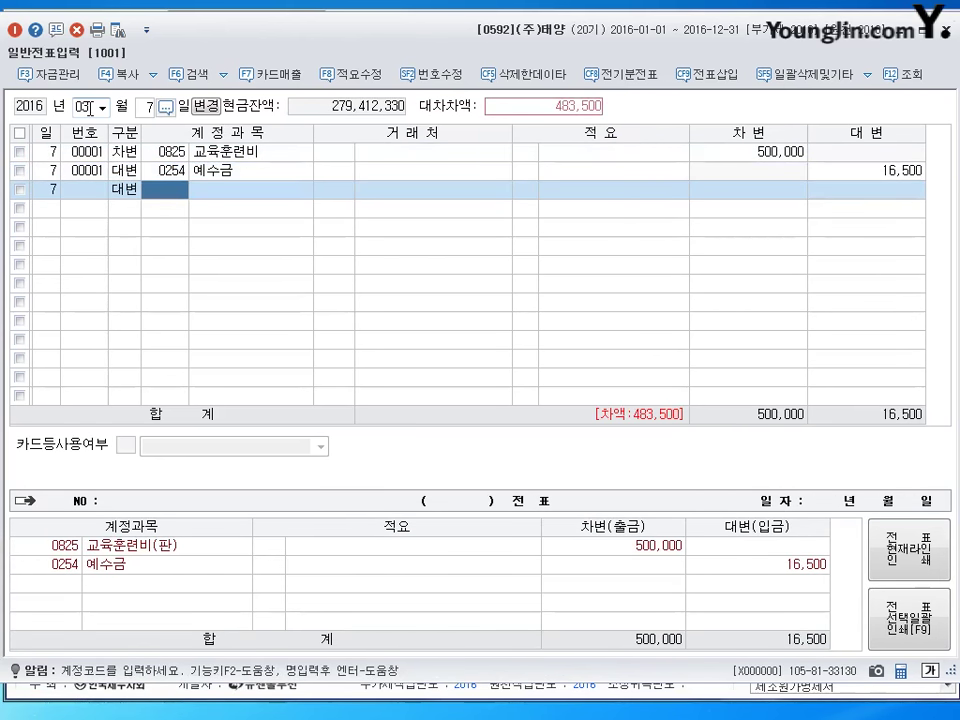
pyautogui.write('103')
pyautogui.press('Return')
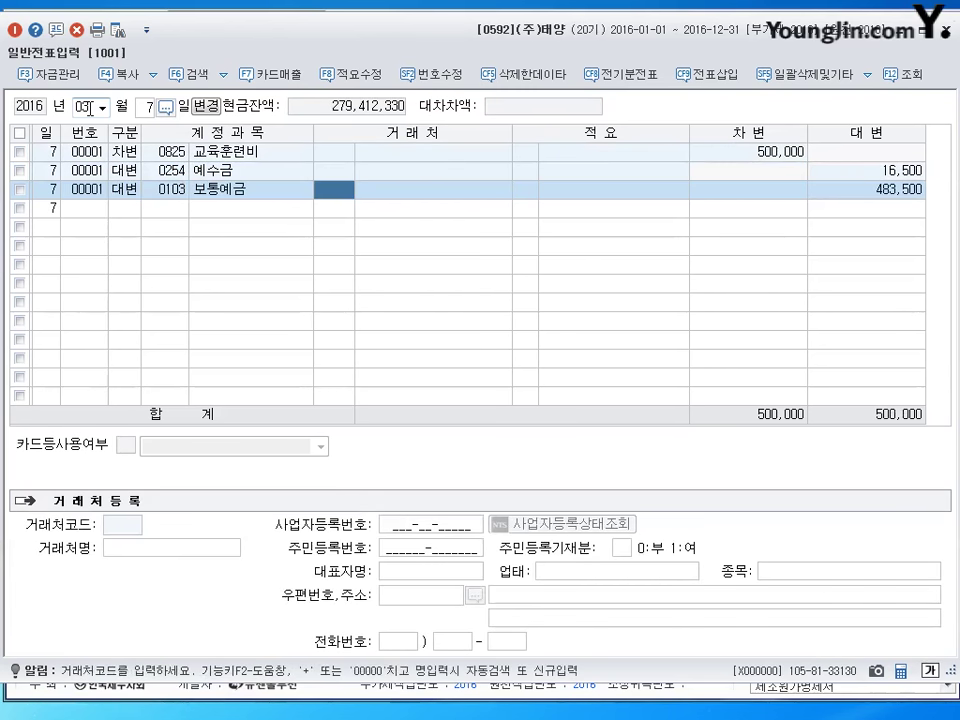
pyautogui.press('Return')
pyautogui.press('Return')
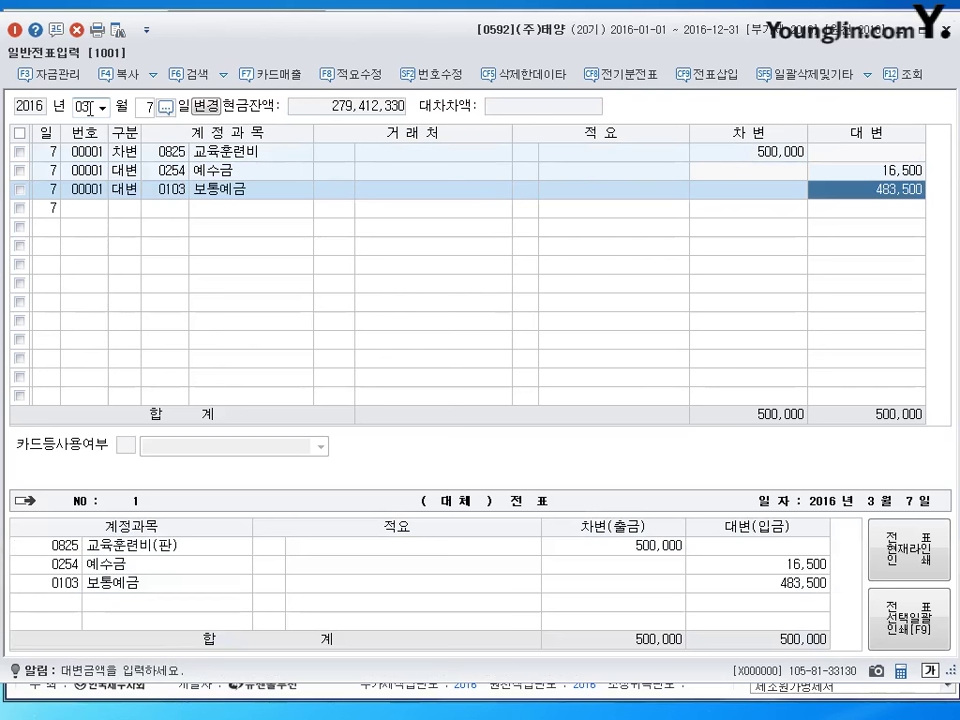
pyautogui.press('Return')
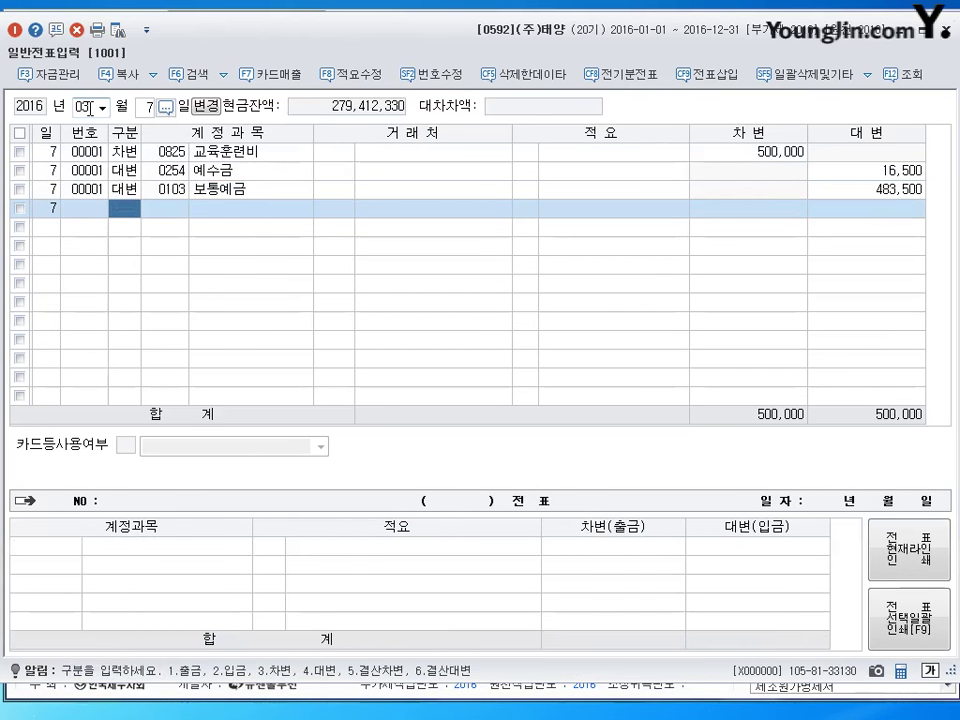
pyautogui.press('Escape')
pyautogui.click(90, 108)
# Change the journal date to month 4, day 1.
pyautogui.write('4')
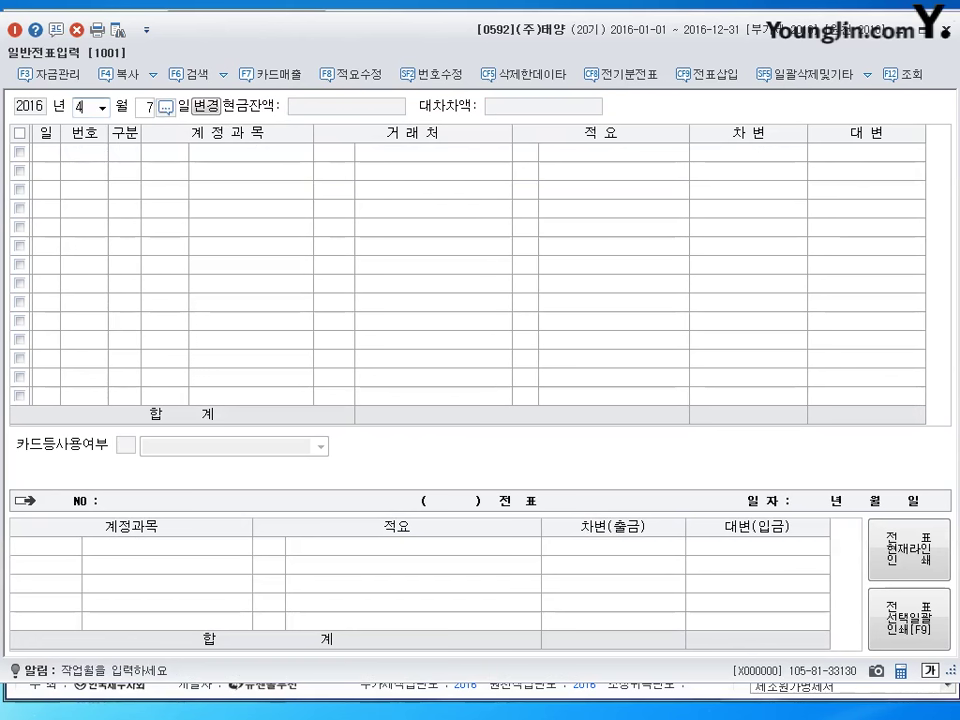
pyautogui.press('Return')
pyautogui.write('1')
pyautogui.press('Return')
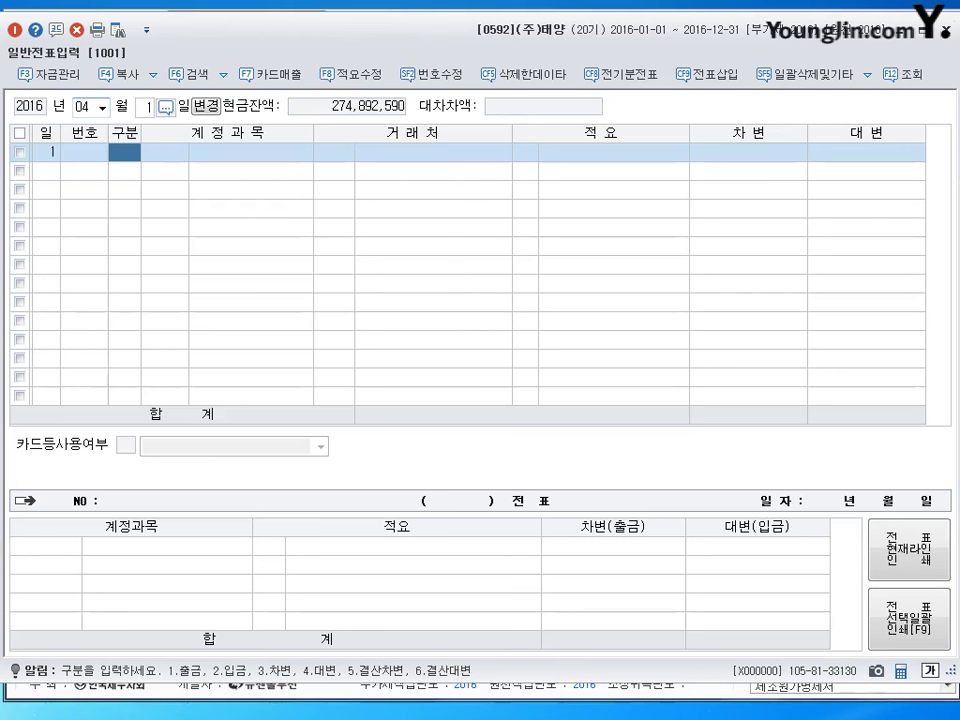
# Debit 외화장기차입금 (0305) 550,000,000 with partner 스탠다드은행.
pyautogui.write('30305')
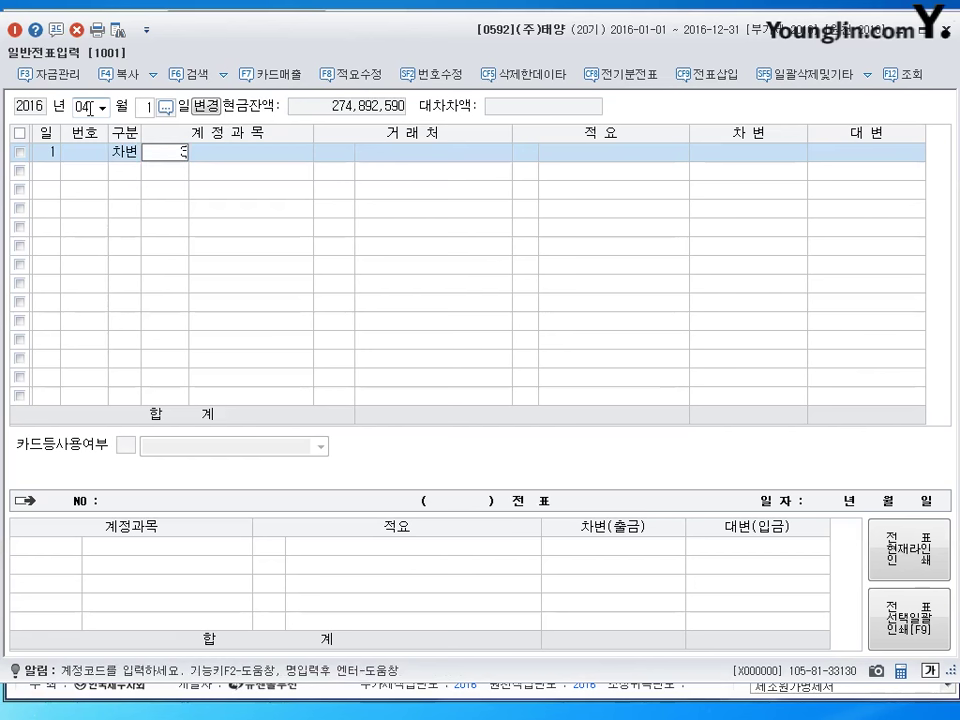
pyautogui.press('Return')
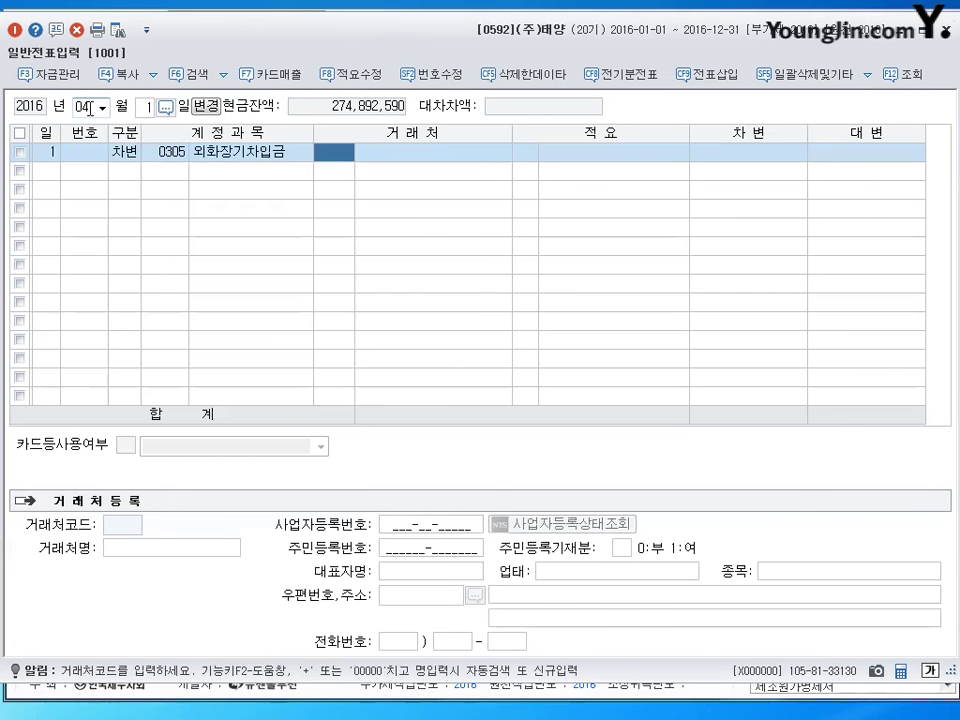
pyautogui.write('스탠')
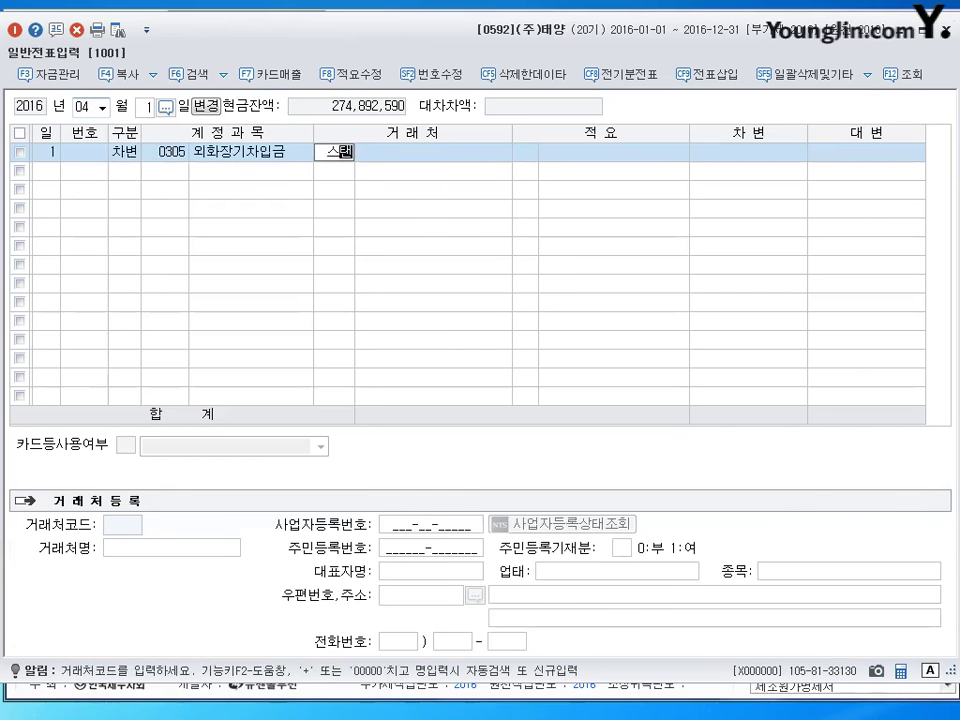
pyautogui.press('Return')
pyautogui.press('Return')
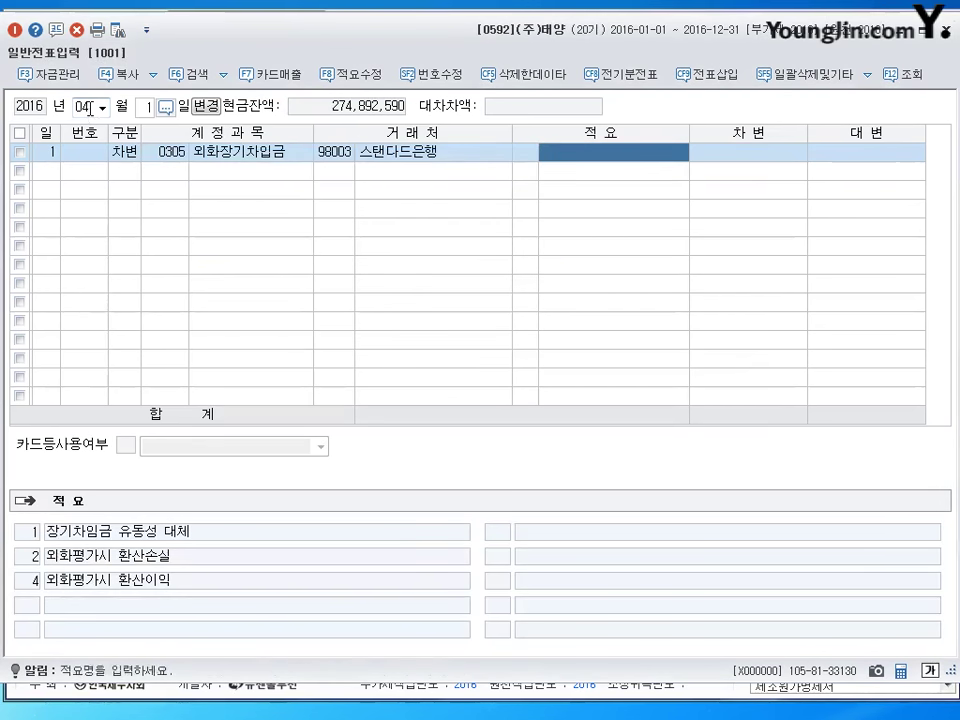
pyautogui.press('Return')
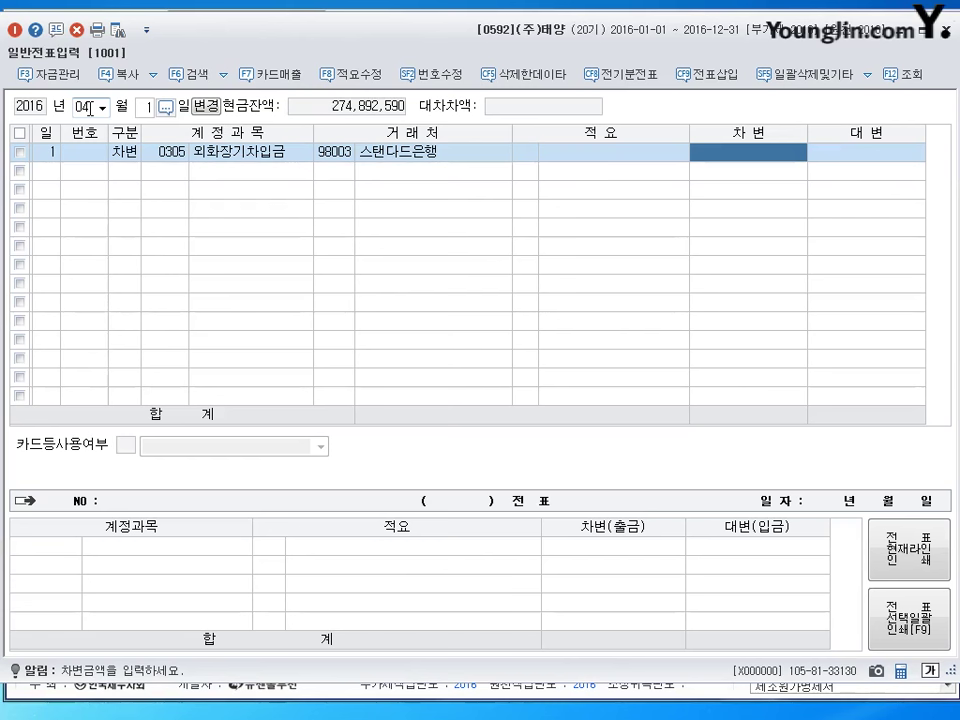
pyautogui.write('550000000')
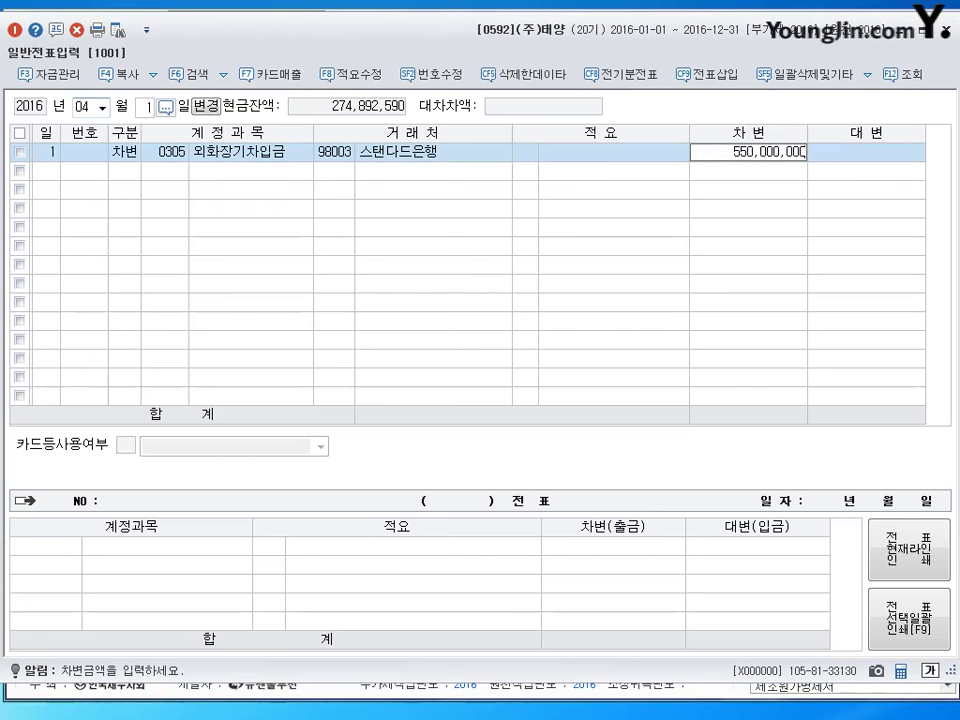
pyautogui.press('Return')
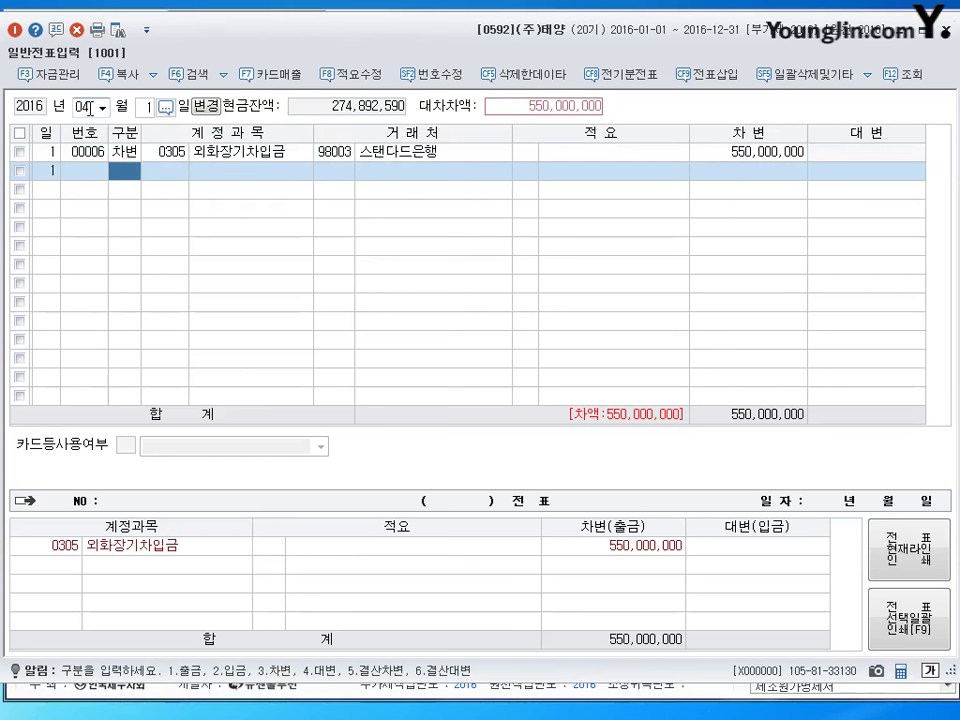
# Debit 이자비용 (0951) 15,750,000 on the second line.
pyautogui.write('3')
pyautogui.press('Return')
pyautogui.write('0951')
pyautogui.press('Return')
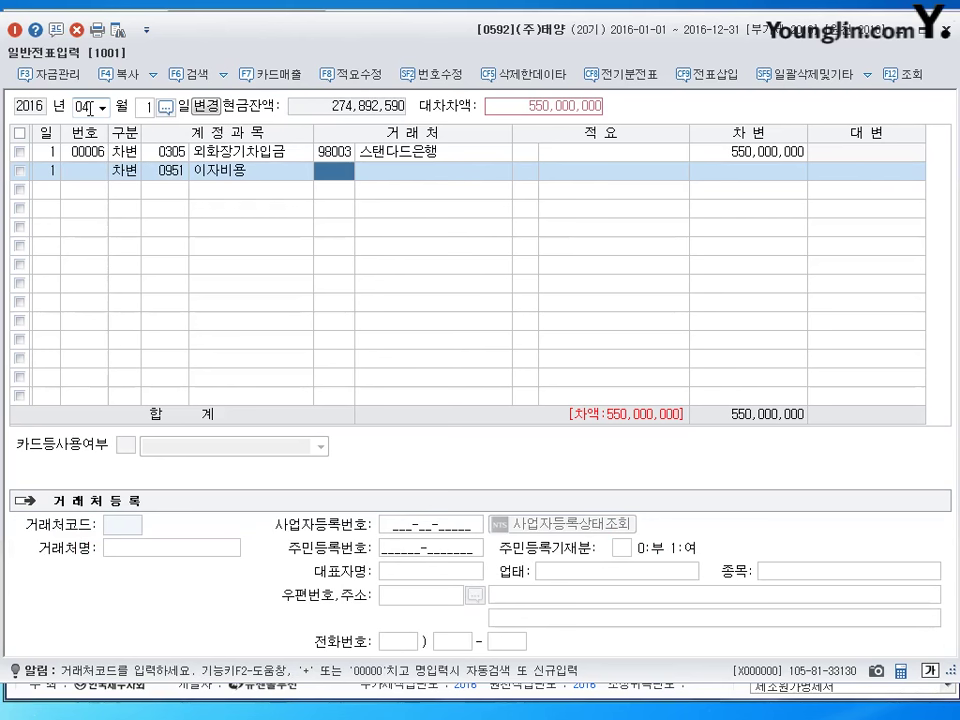
pyautogui.press('Return')
pyautogui.press('Return')
pyautogui.press('Return')
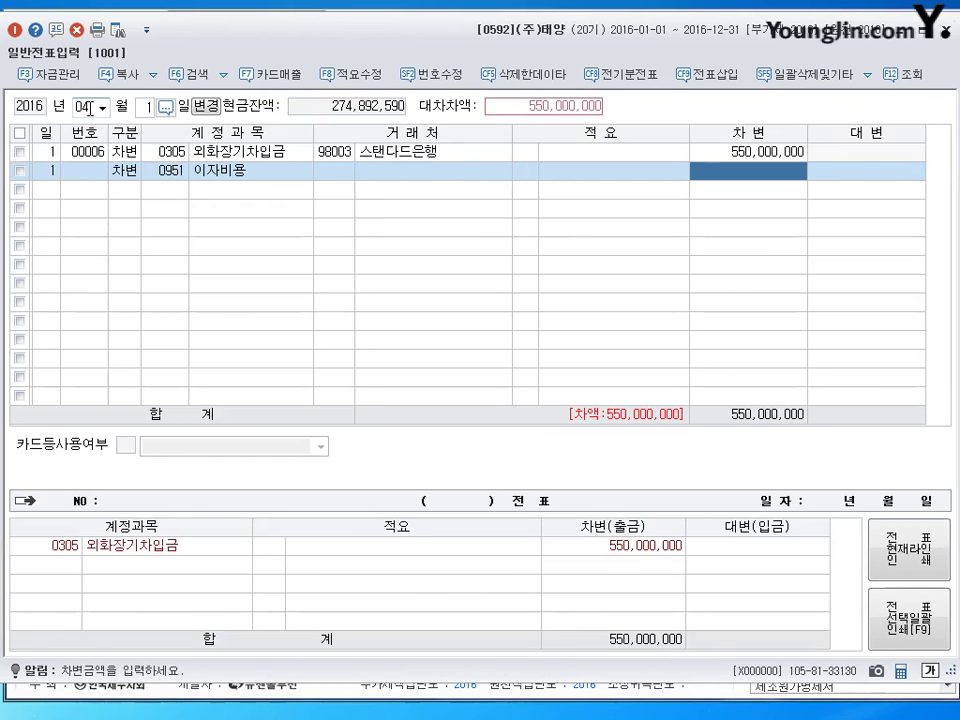
pyautogui.write('15')
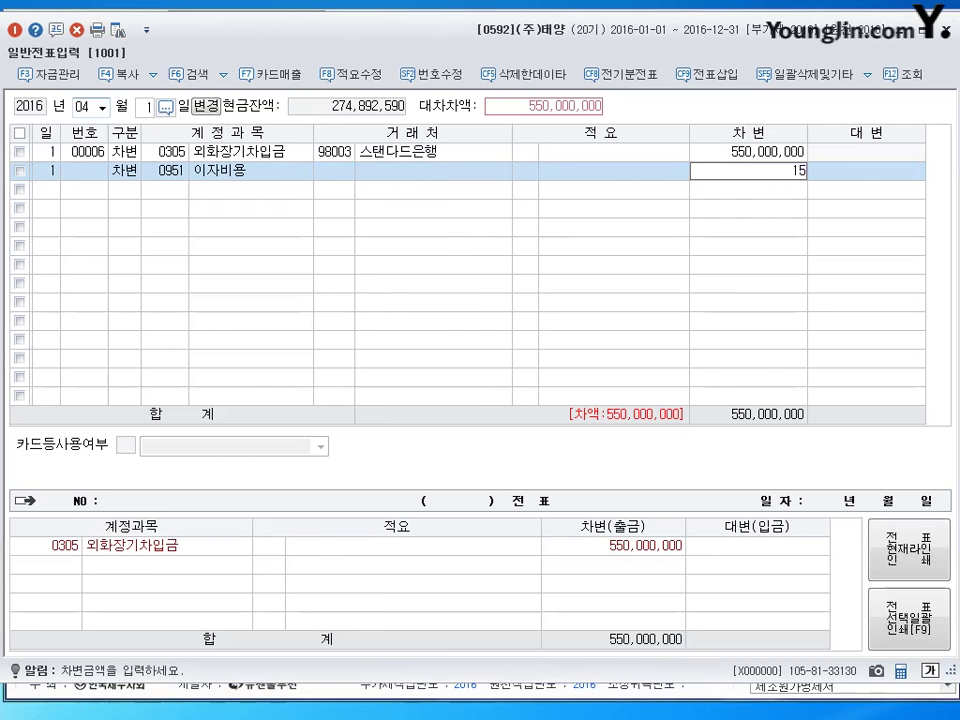
pyautogui.write(',750,000')
pyautogui.press('Return')
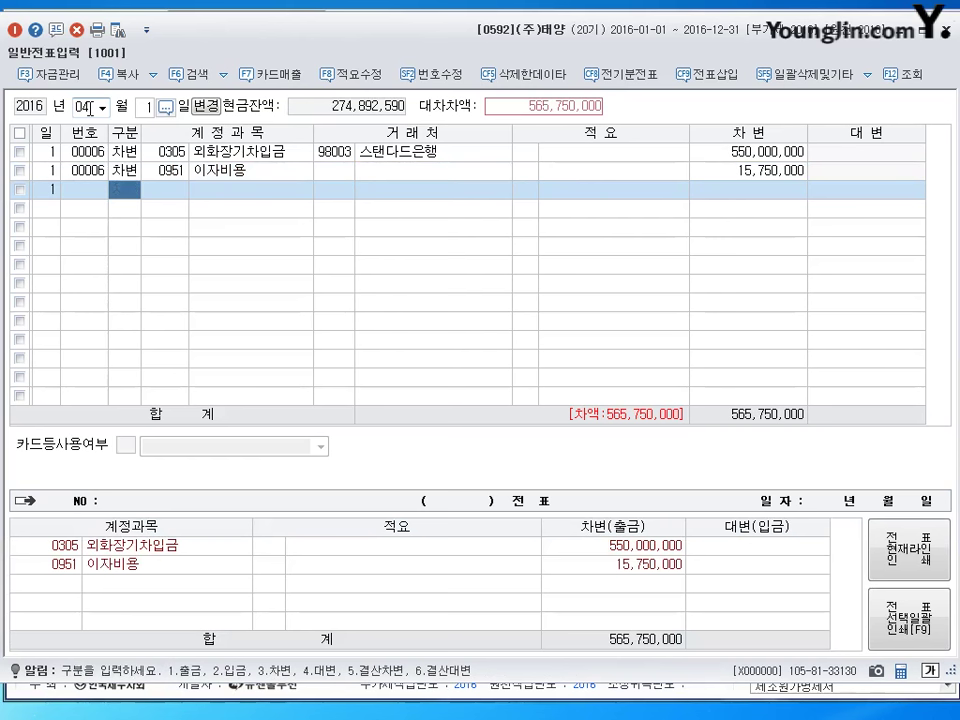
# Credit 보통예금 (0103) 540,750,000.
pyautogui.write('4')
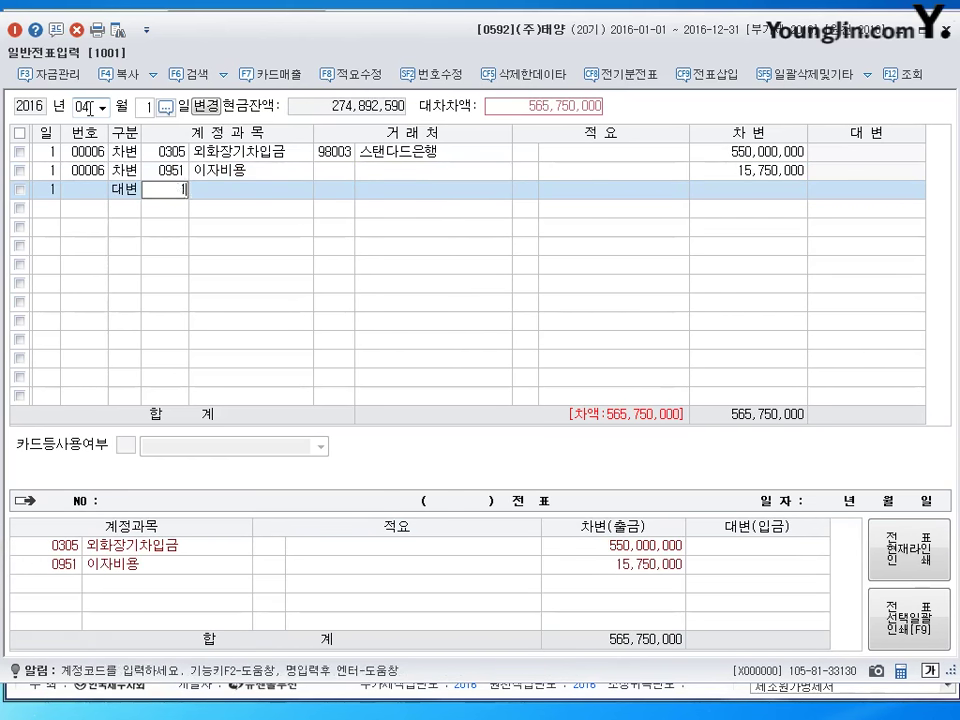
pyautogui.write('103')
pyautogui.press('Return')
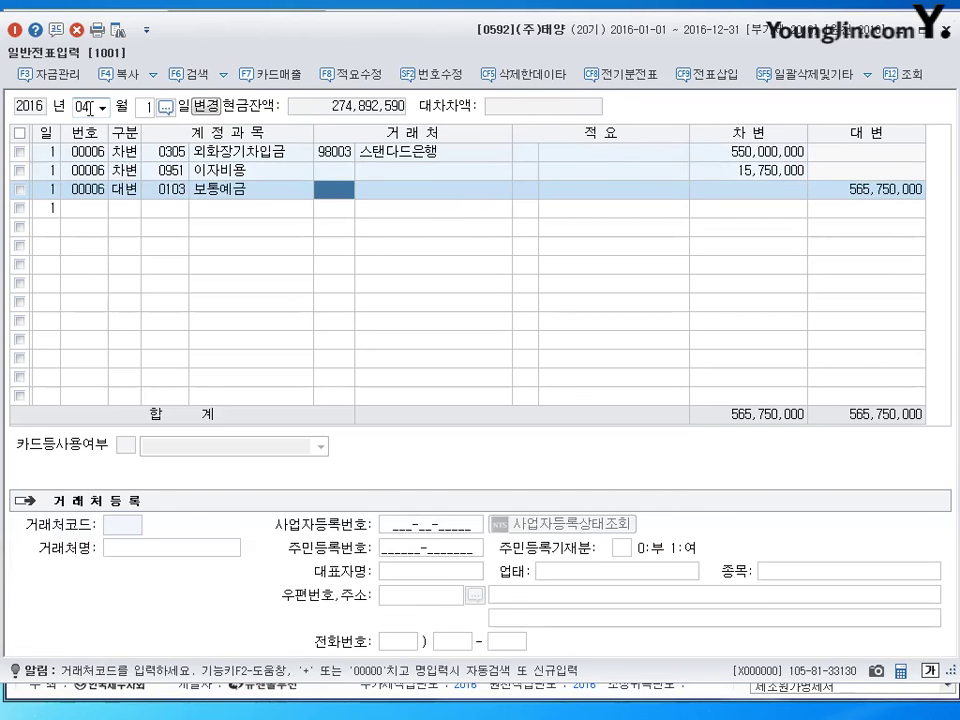
pyautogui.press('Return')
pyautogui.press('Return')
pyautogui.press('Return')
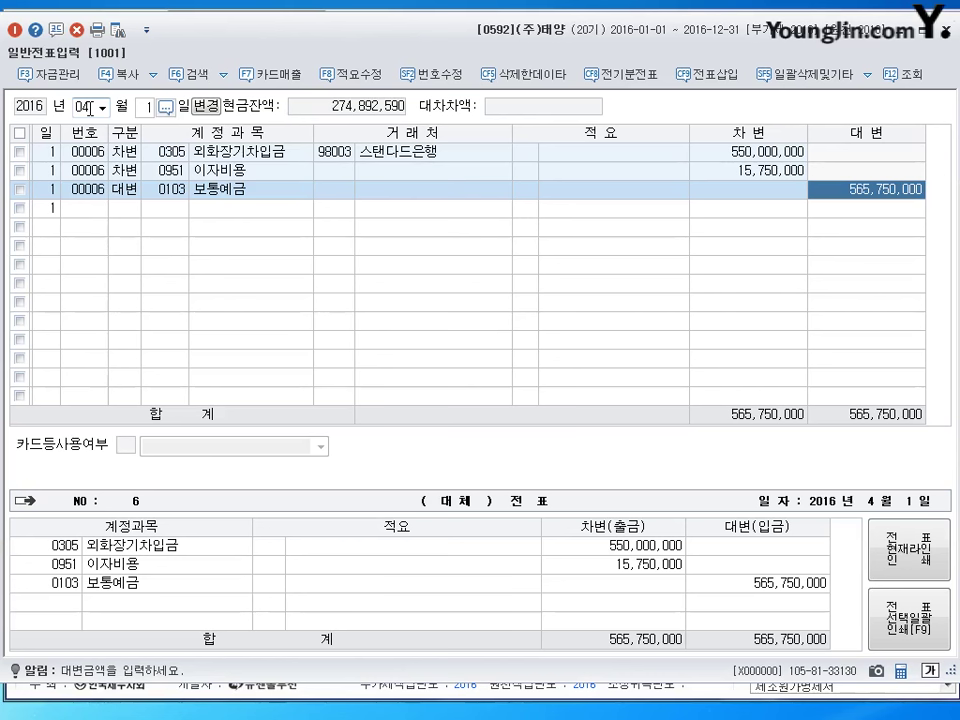
pyautogui.write('54')
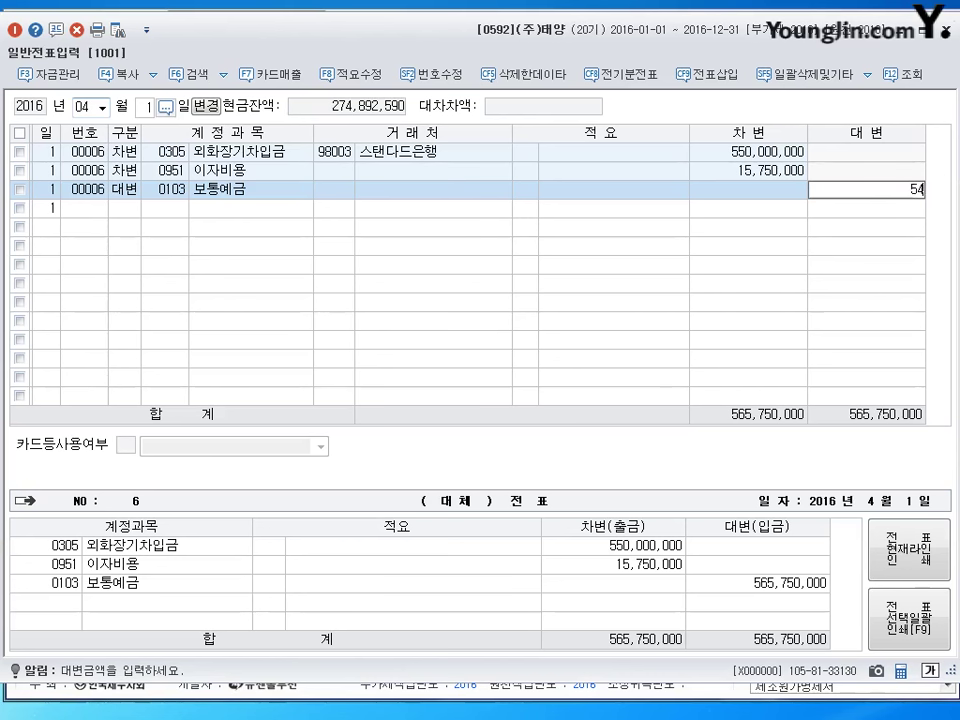
pyautogui.write('0,750,000')
pyautogui.press('Return')
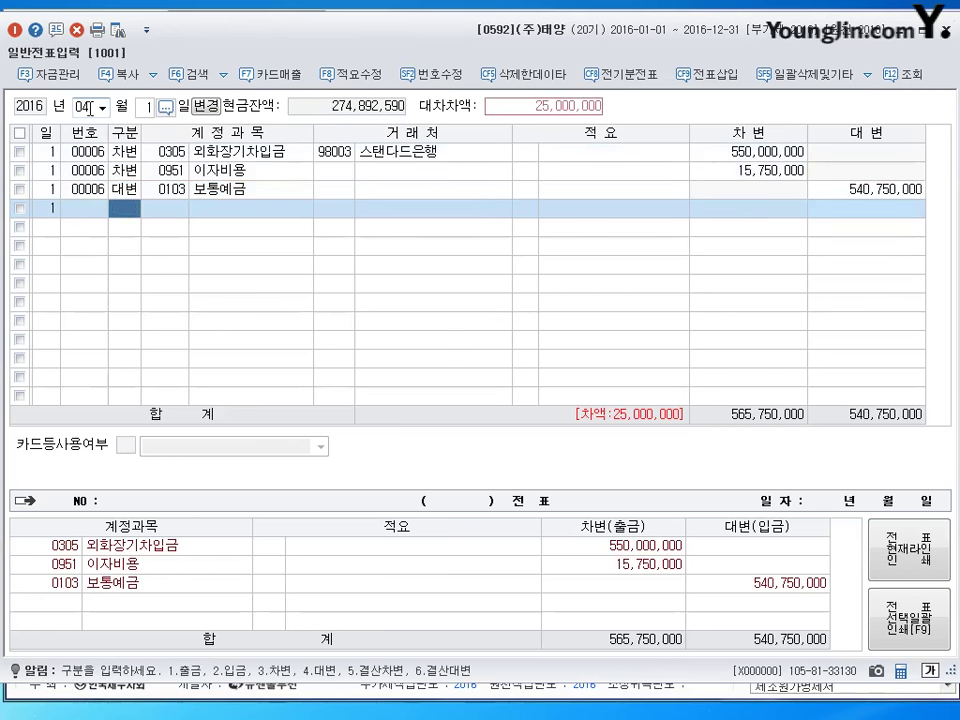
# Credit 외환차익 (0907) 25,000,000 to balance the voucher.
pyautogui.write('4')
pyautogui.press('Return')
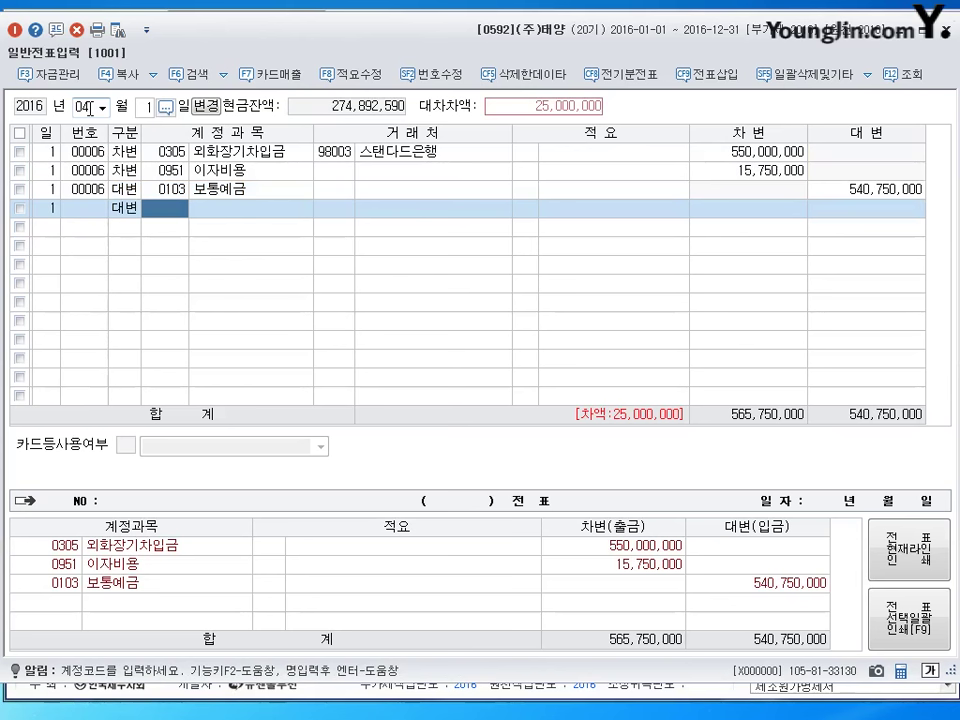
pyautogui.write('907')
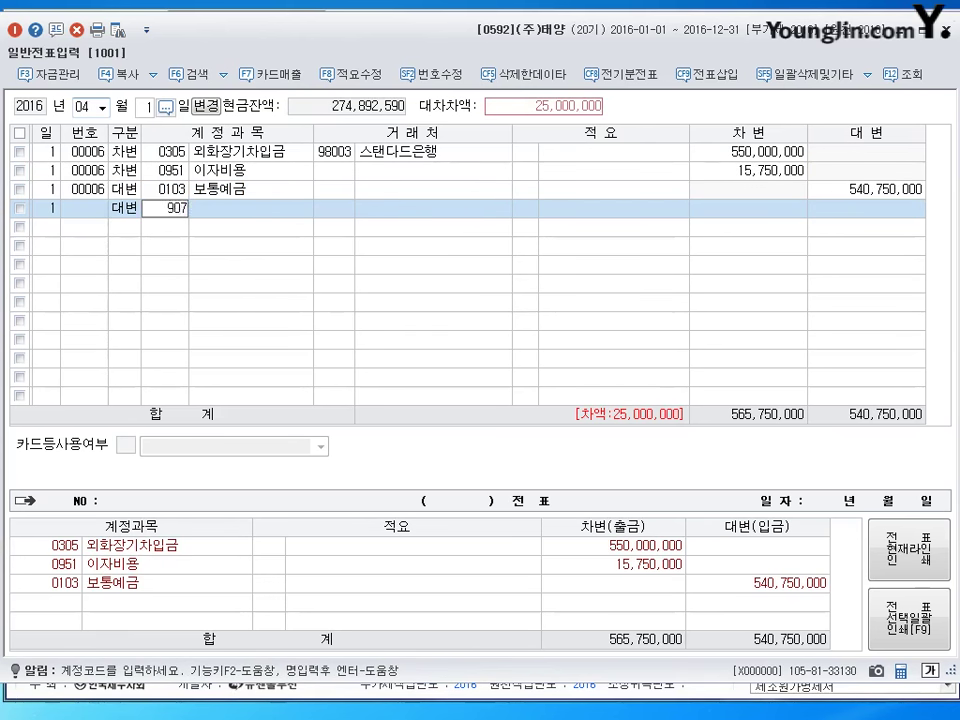
pyautogui.press('Return')
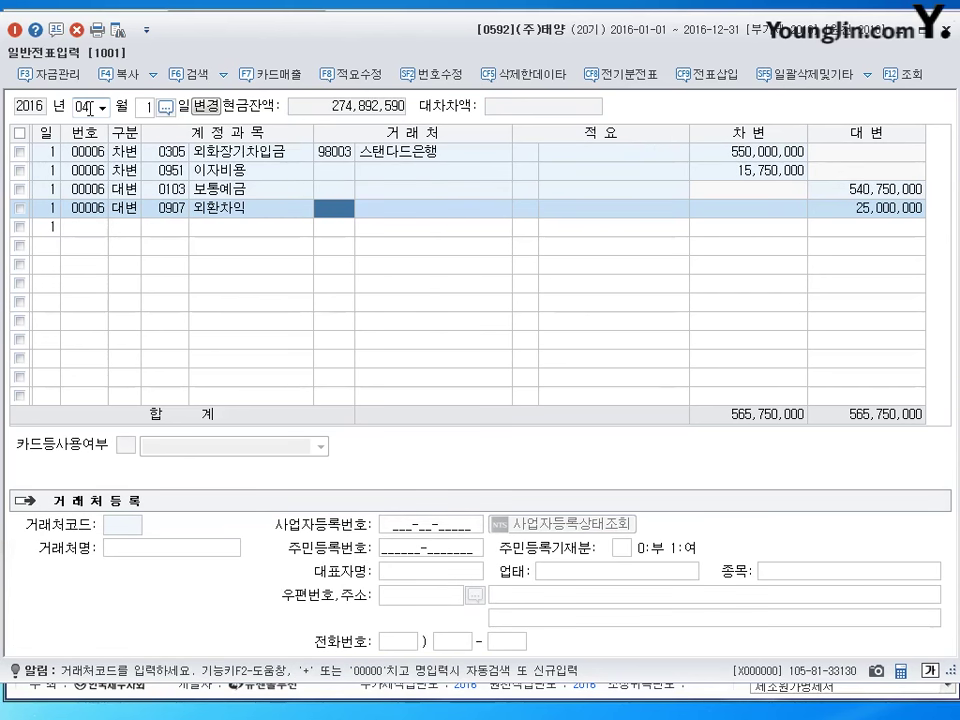
pyautogui.write('2596')
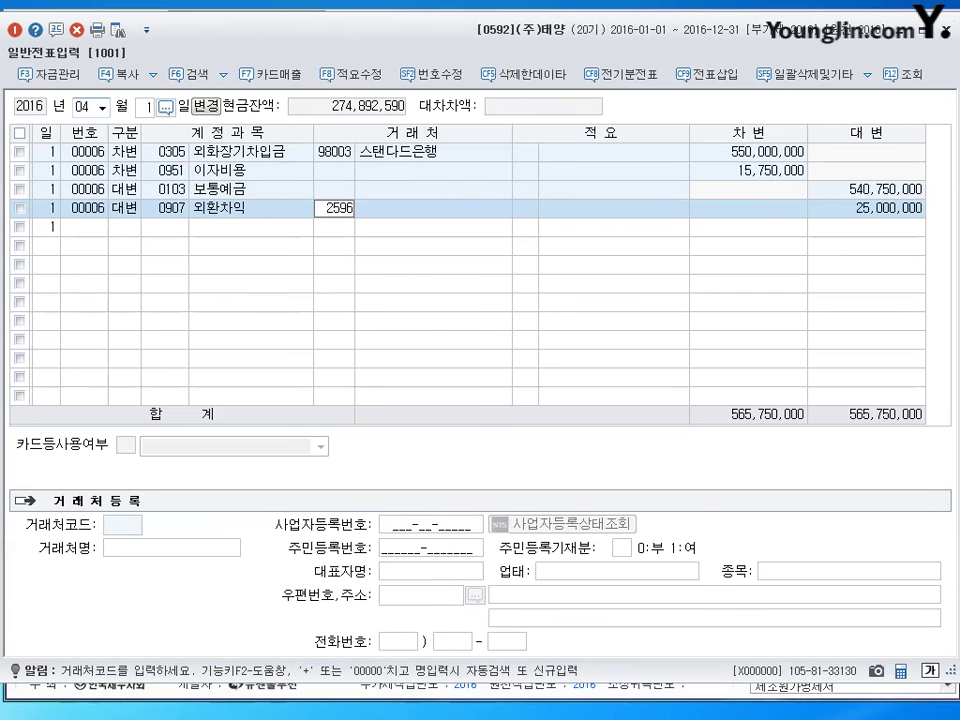
pyautogui.press('BackSpace')
pyautogui.press('BackSpace')
pyautogui.press('BackSpace')
pyautogui.press('BackSpace')
pyautogui.press('Return')
pyautogui.press('Return')
pyautogui.press('Return')
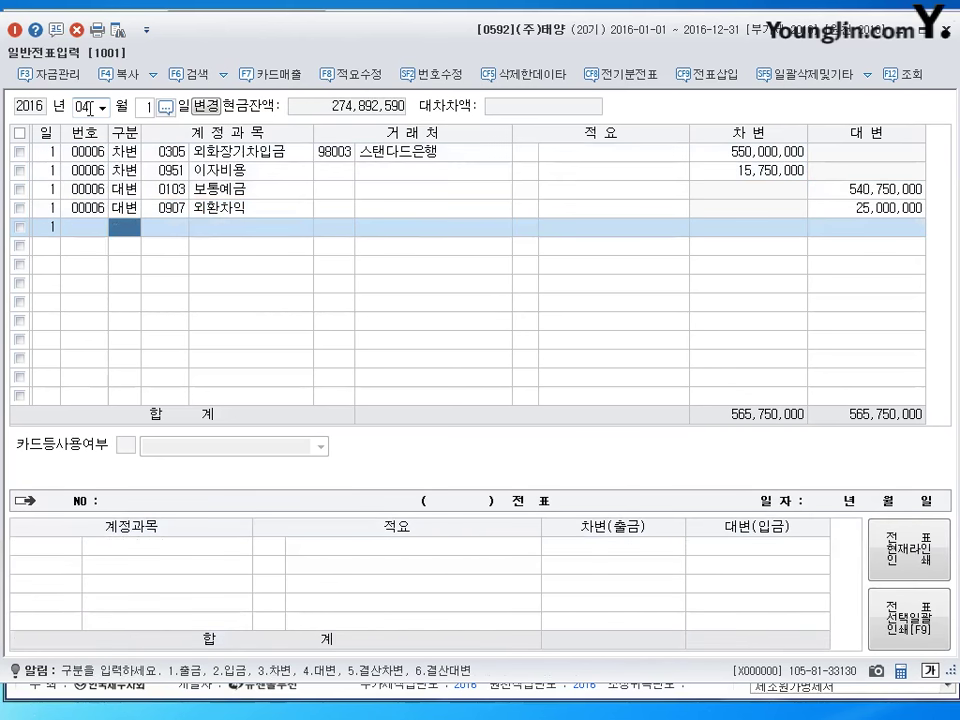
pyautogui.press('Up')
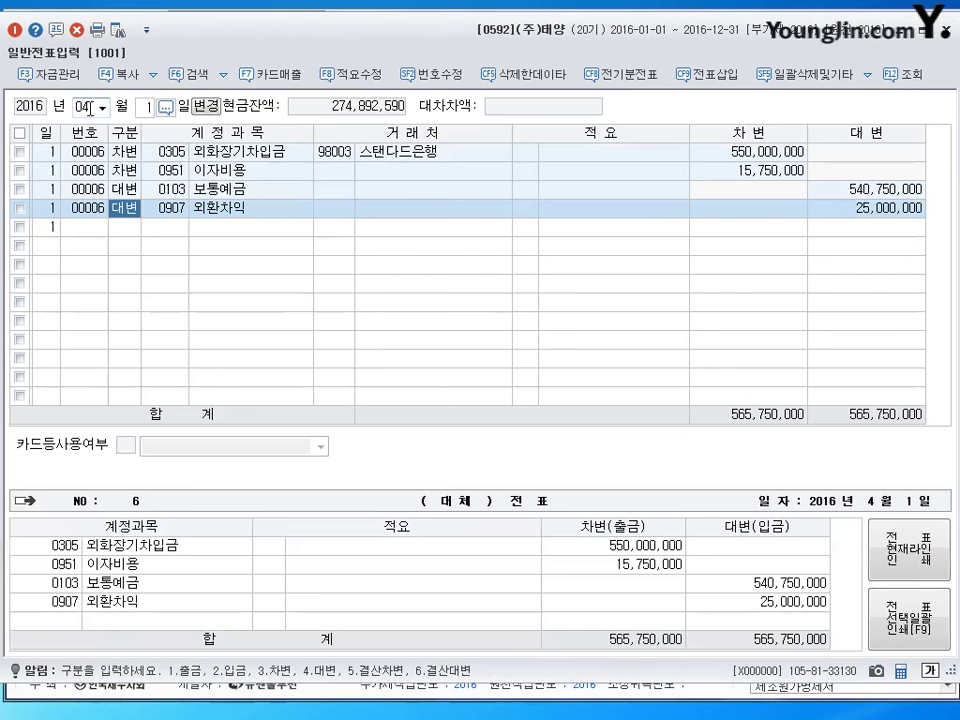
# Set the voucher date to month 5, day 20.
pyautogui.click(89, 108)
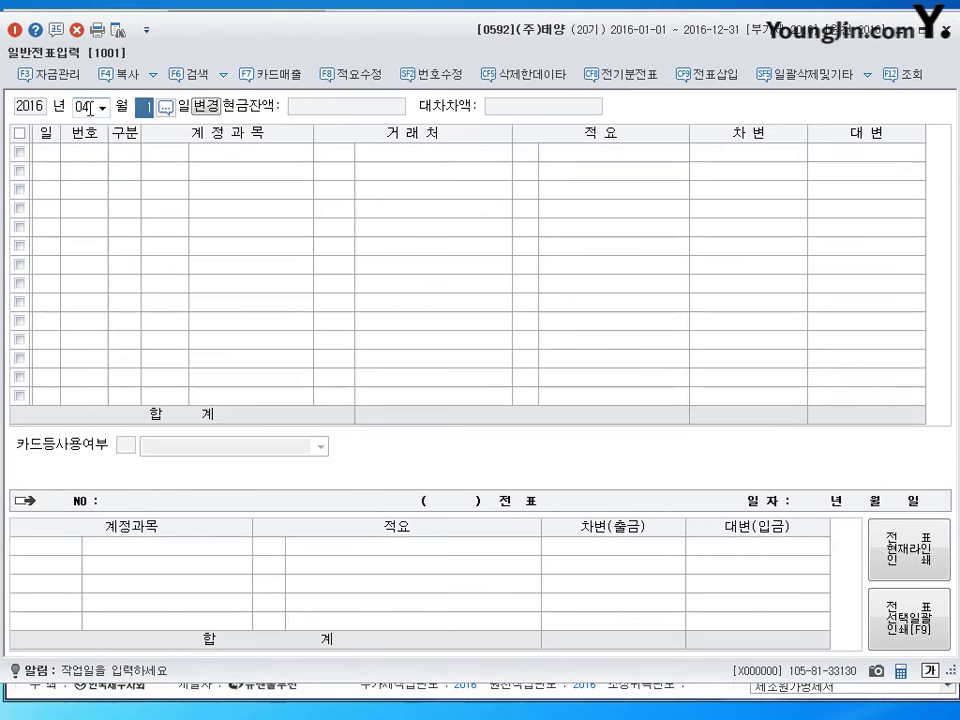
pyautogui.click(89, 108)
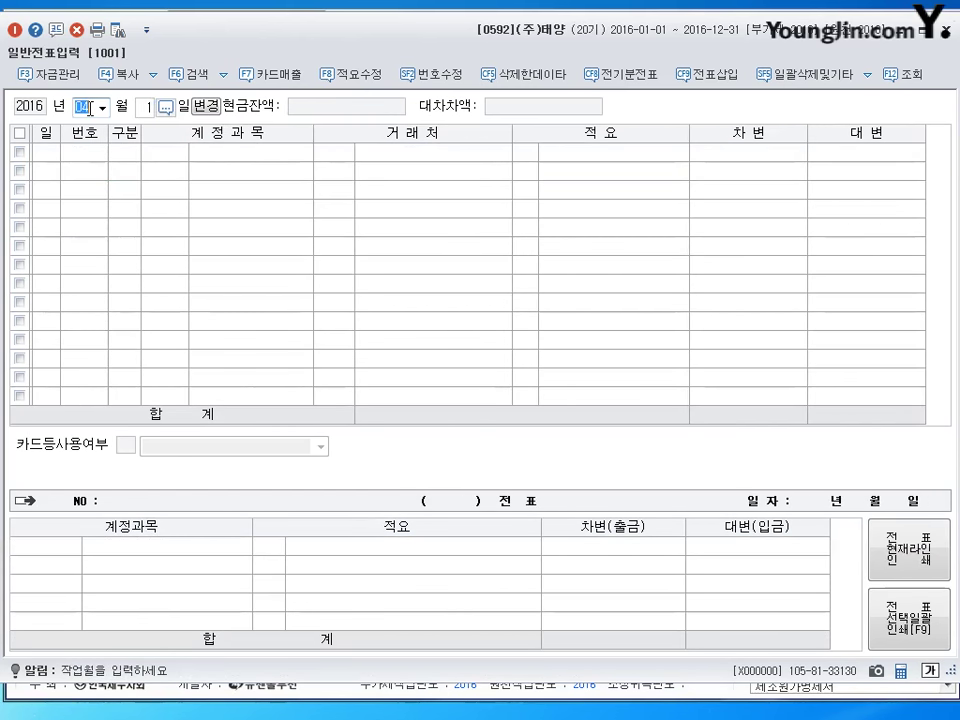
pyautogui.write('5')
pyautogui.press('Return')
pyautogui.write('20')
pyautogui.press('Return')
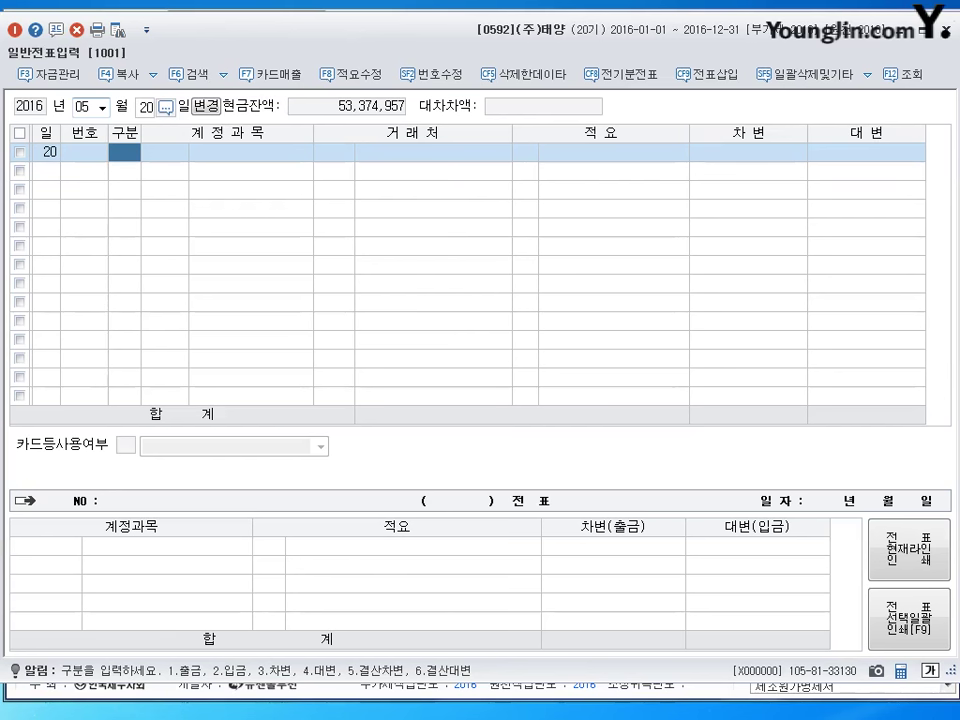
# Debit 퇴직급여충당부채 (0295) 4,000,000 and 퇴직급여 2,000,000.
pyautogui.write('3')
pyautogui.press('Return')
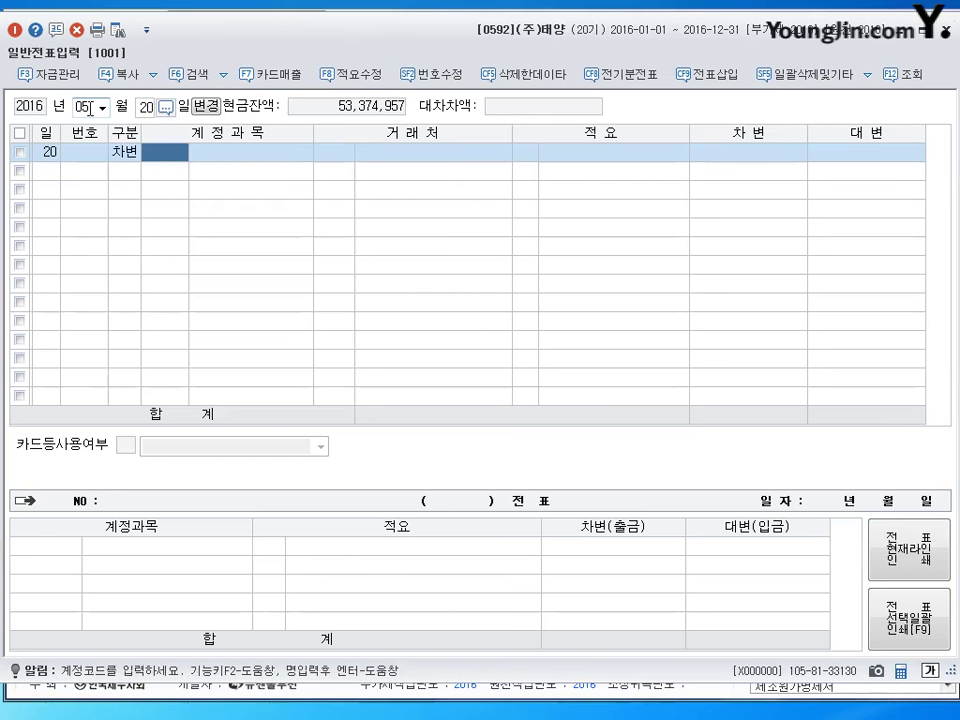
pyautogui.write('295')
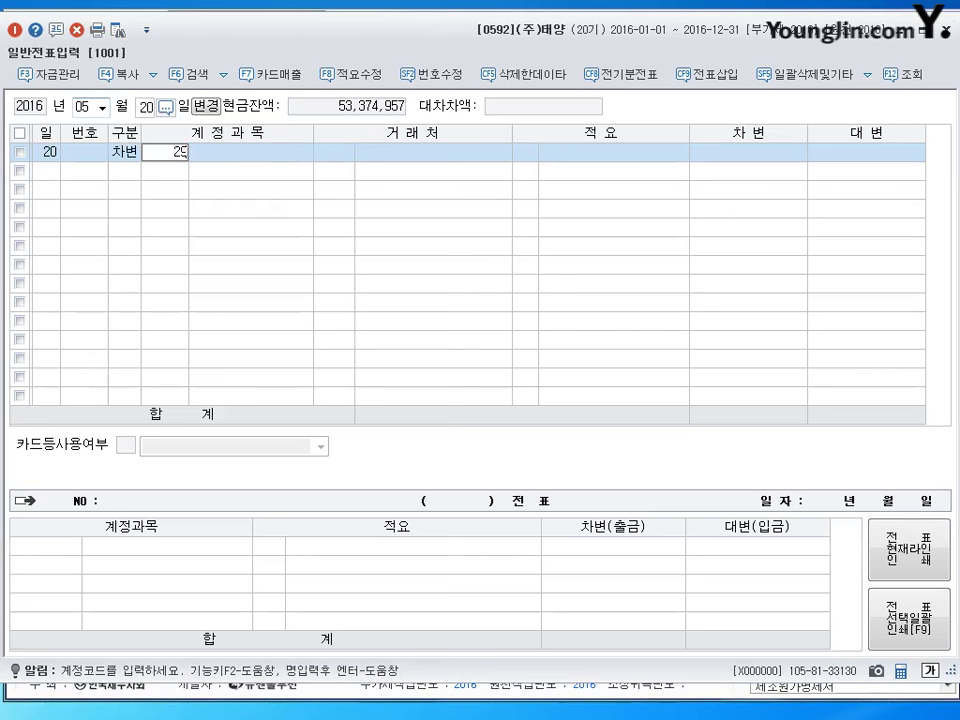
pyautogui.press('Return')
pyautogui.press('Return')
pyautogui.press('Return')
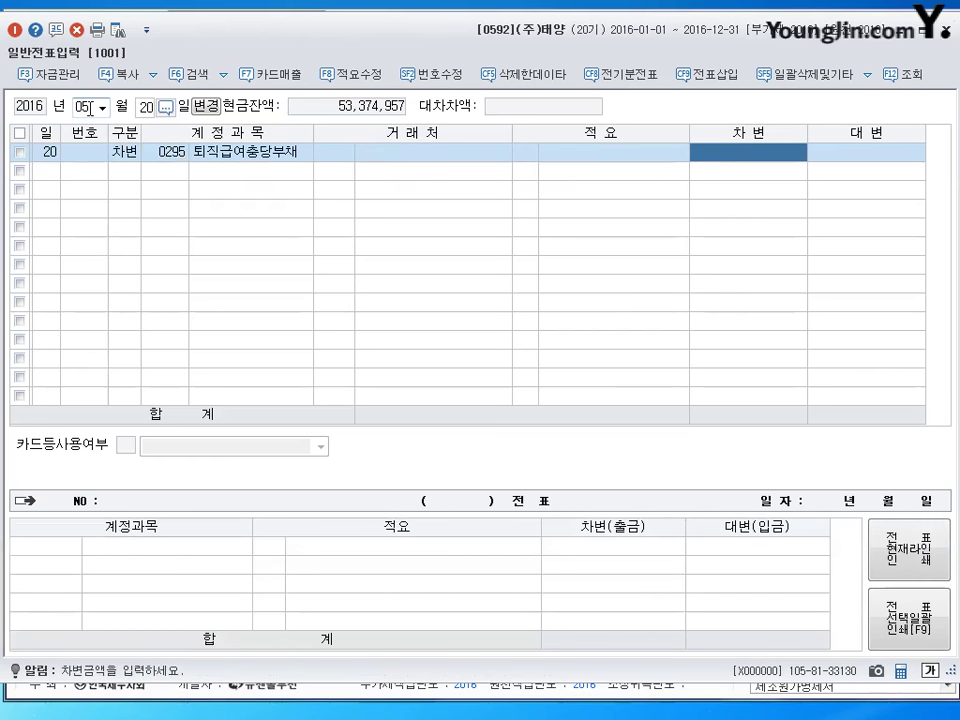
pyautogui.write('4000000')
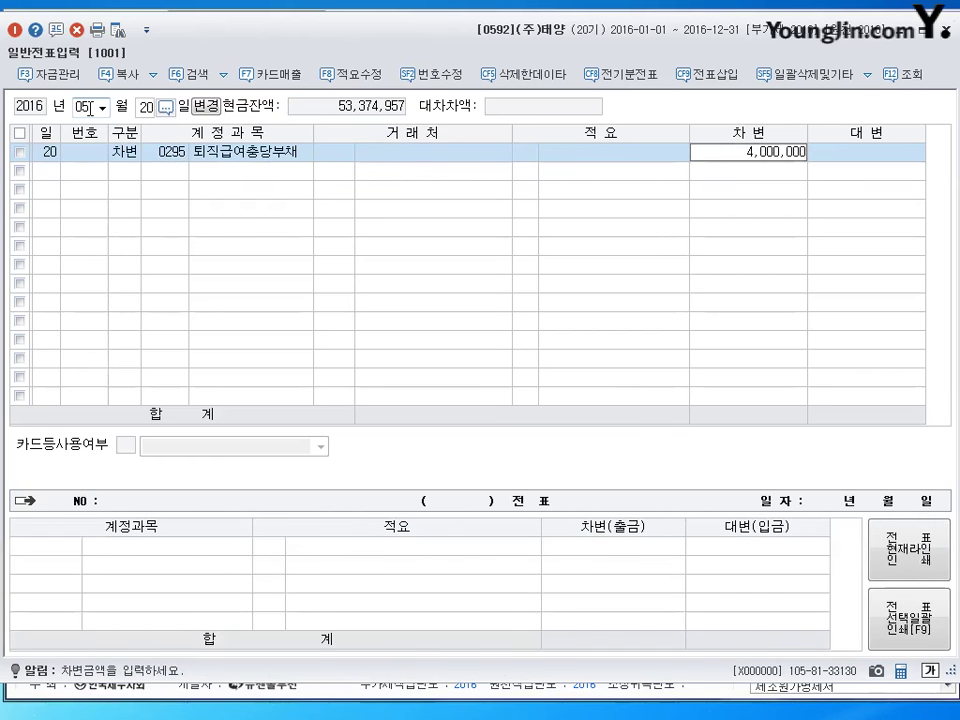
pyautogui.press('Return')
pyautogui.write('3')
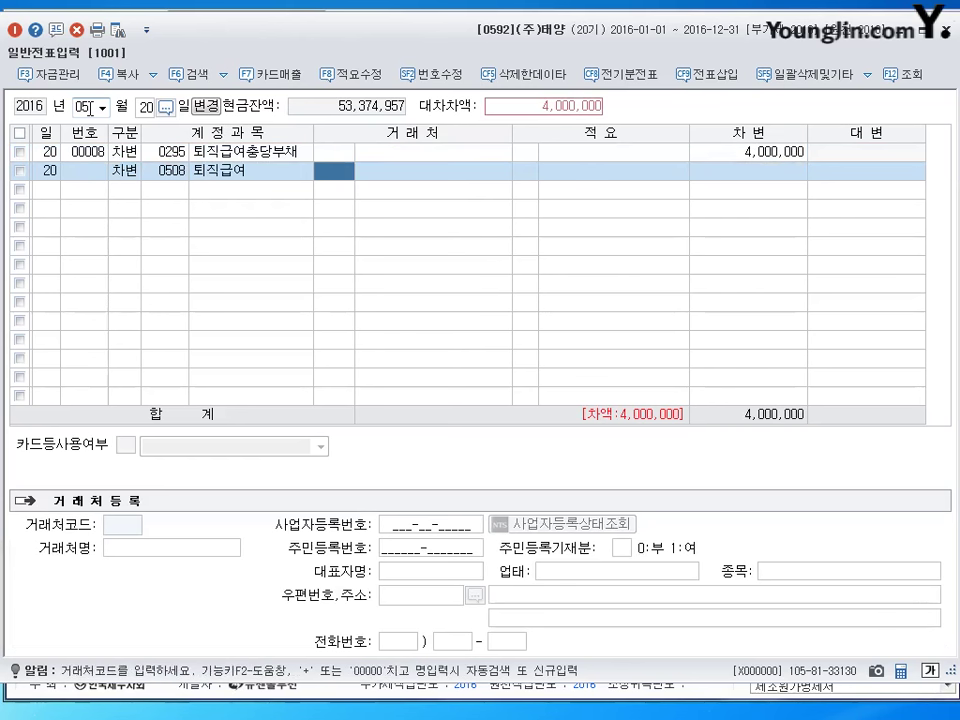
pyautogui.press('Return')
pyautogui.press('Return')
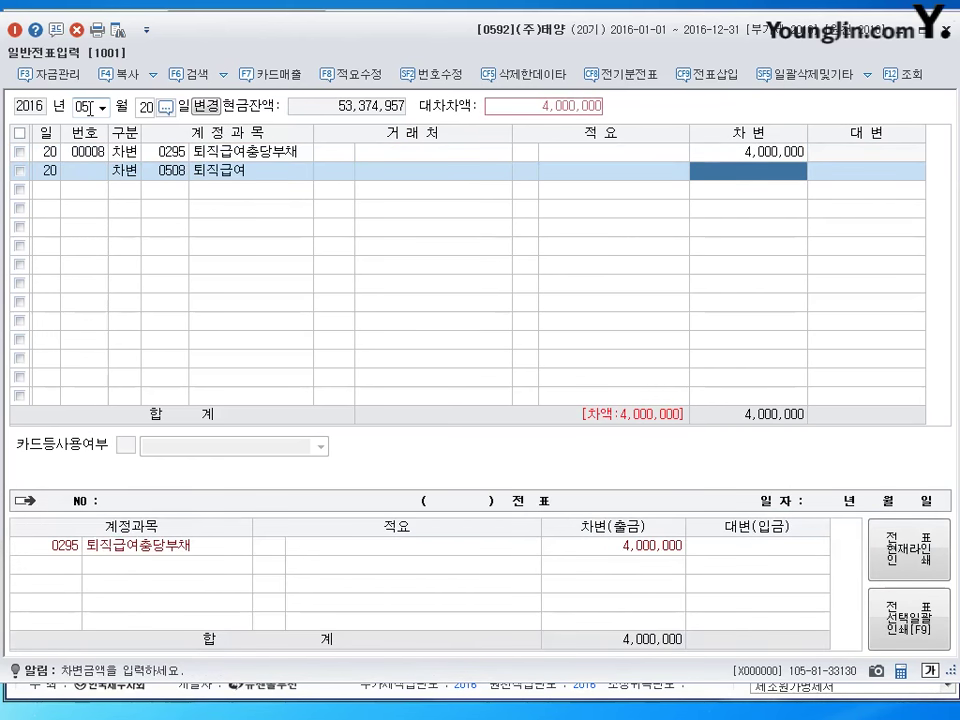
pyautogui.write('2000000')
pyautogui.press('Return')
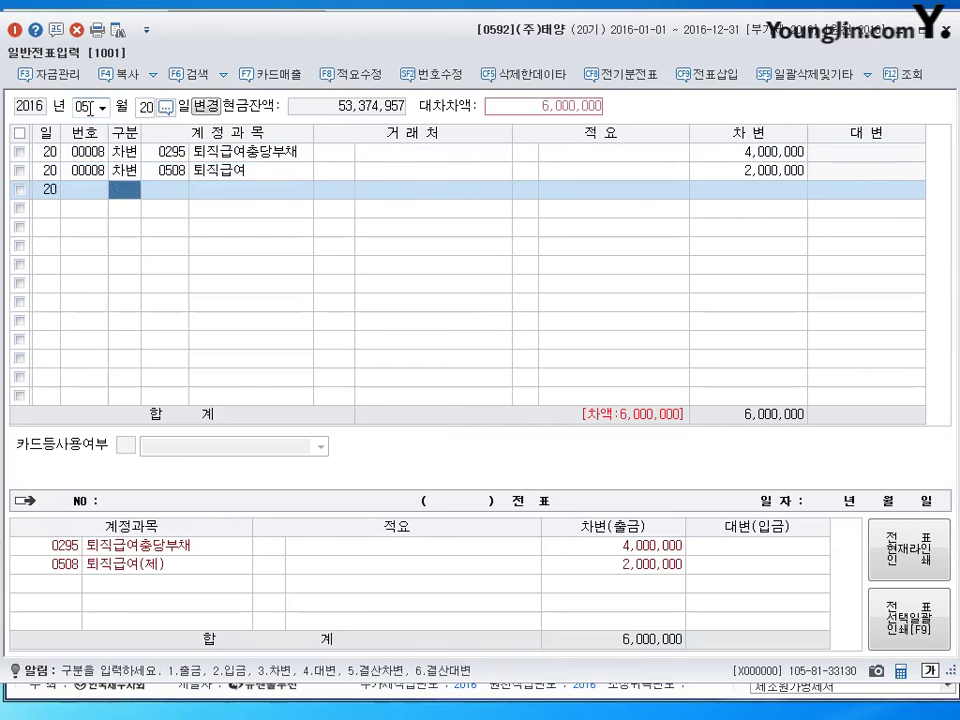
# Credit 예수금 (0254) 110,000 and 보통예금 (0103) 5,890,000.
pyautogui.write('4254')
pyautogui.press('Return')
pyautogui.press('Return')
pyautogui.press('Return')
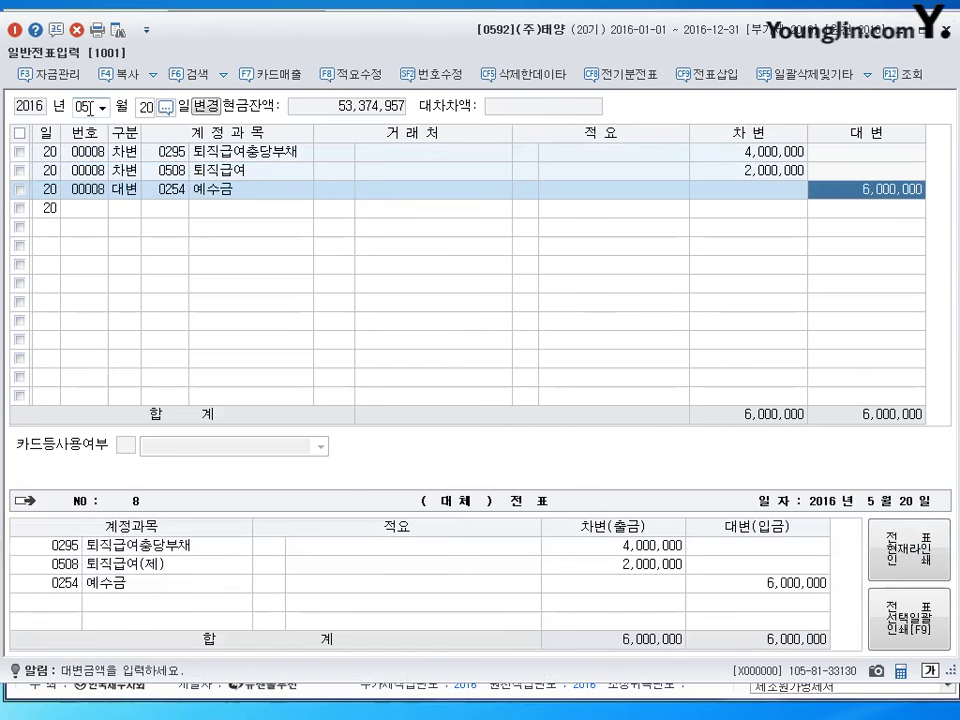
pyautogui.write('110000')
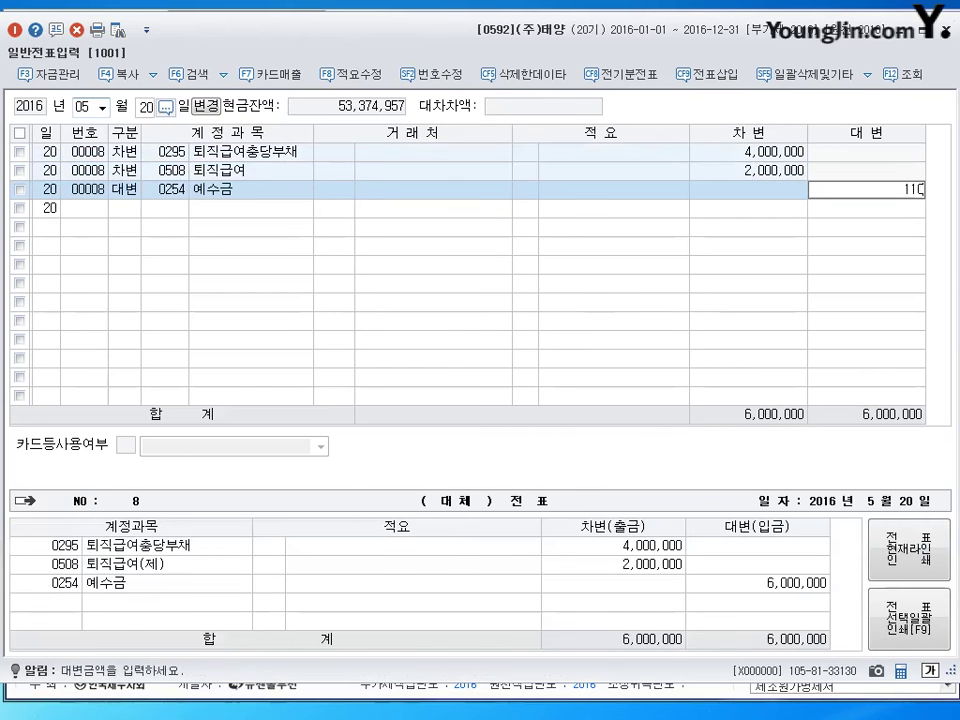
pyautogui.press('Return')
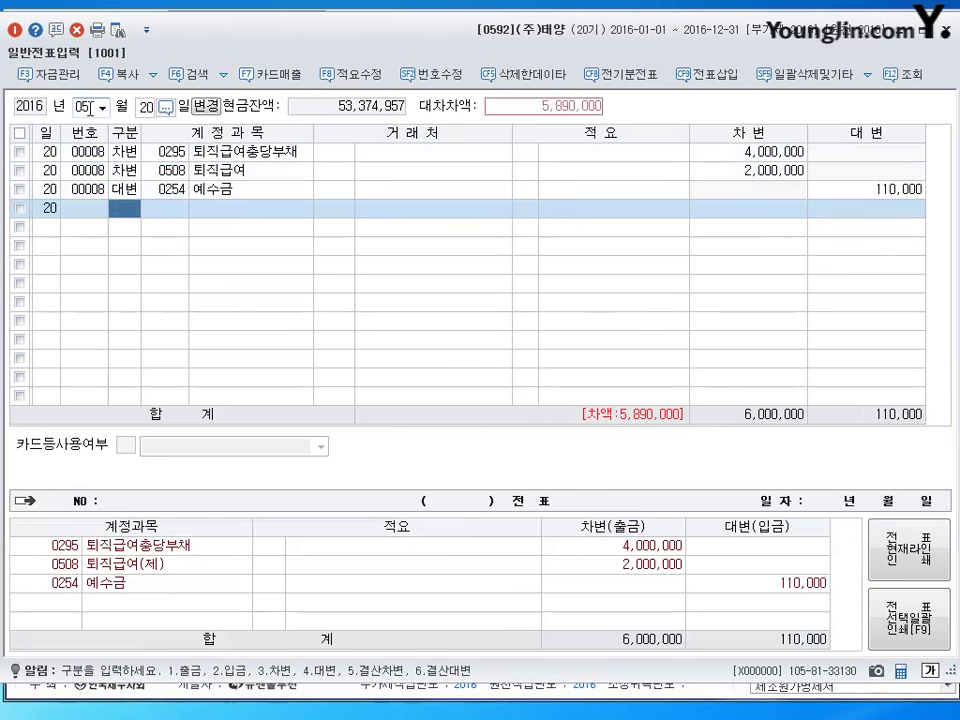
pyautogui.write('4')
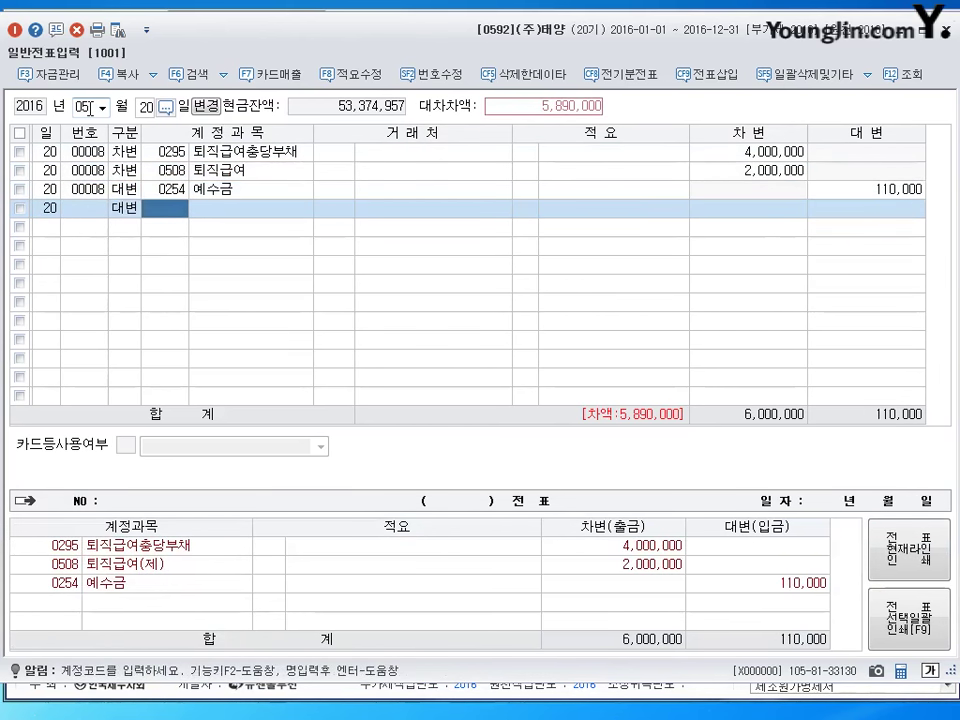
pyautogui.write('103')
pyautogui.press('Return')
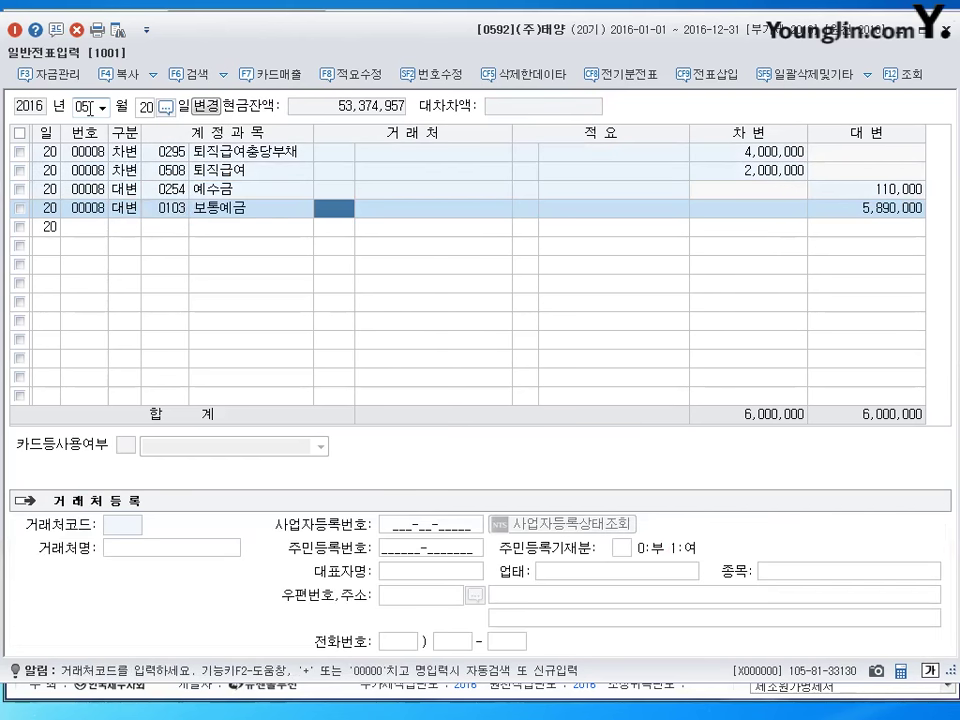
pyautogui.press('Return')
pyautogui.press('Return')
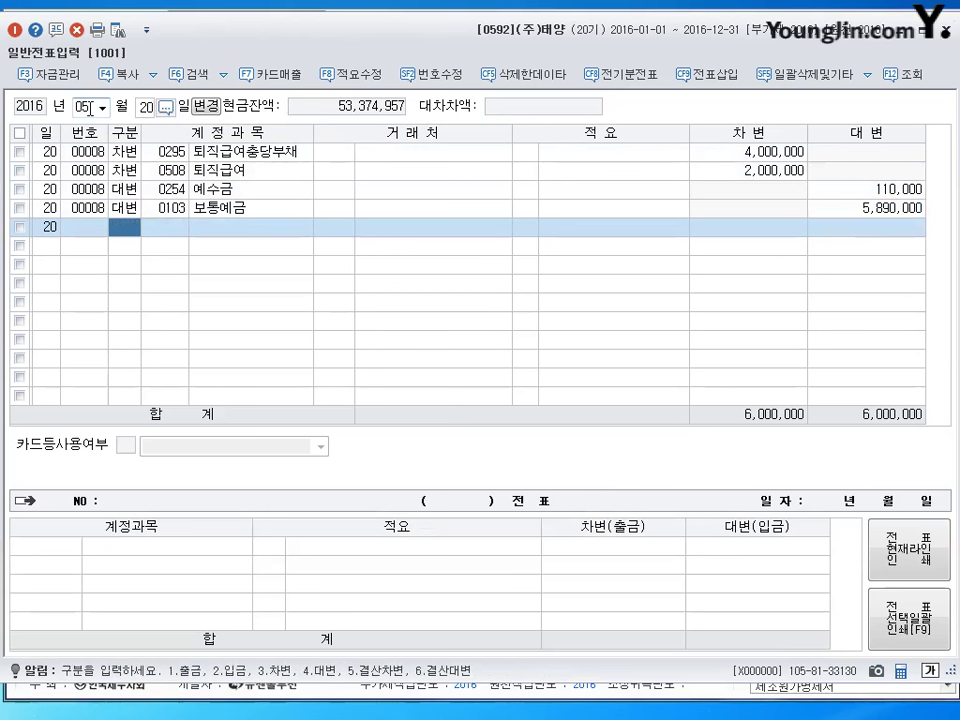
# Start a 25 May slip debiting 미지급세금 (0261) 1,000,000.
pyautogui.hotkey('shift', 'Tab')
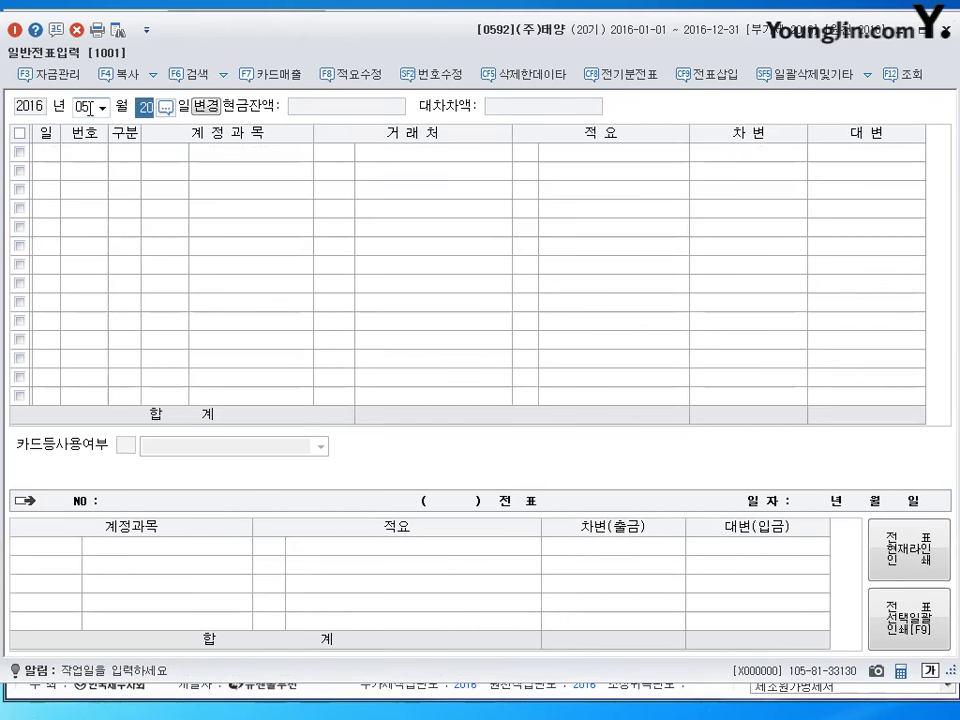
pyautogui.write('25')
pyautogui.press('Return')
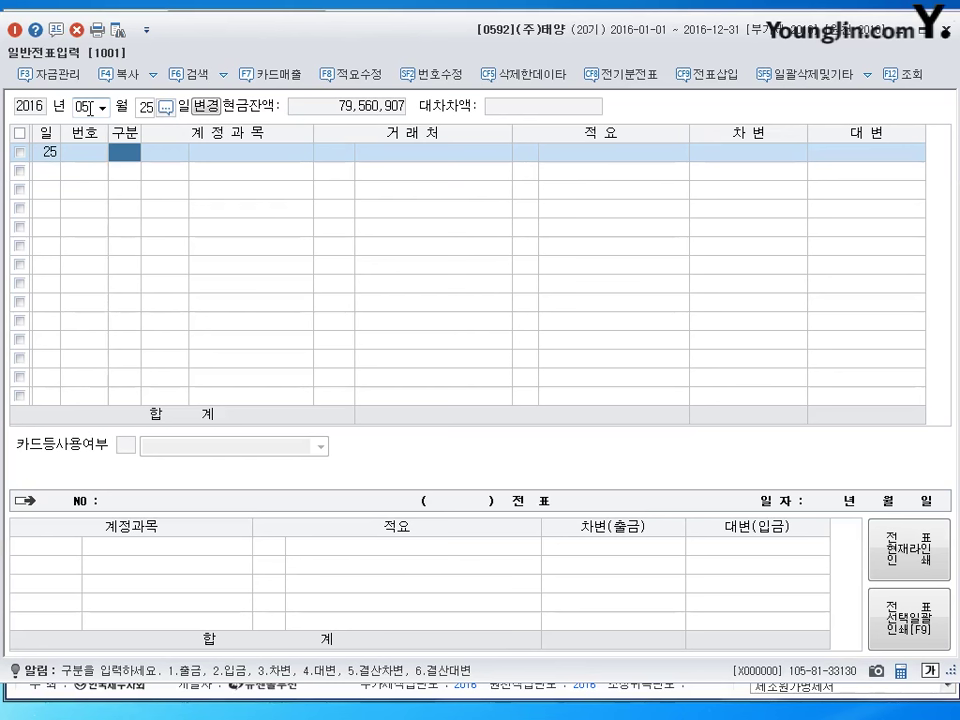
pyautogui.press('3')
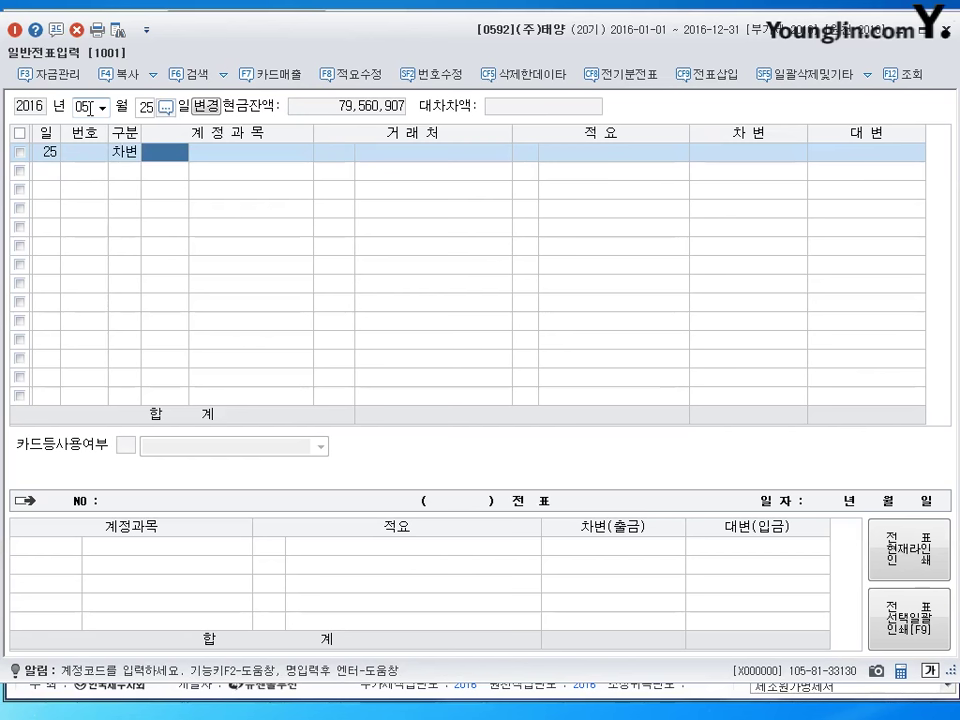
pyautogui.write('261')
pyautogui.press('Return')
pyautogui.press('Return')
pyautogui.press('Return')
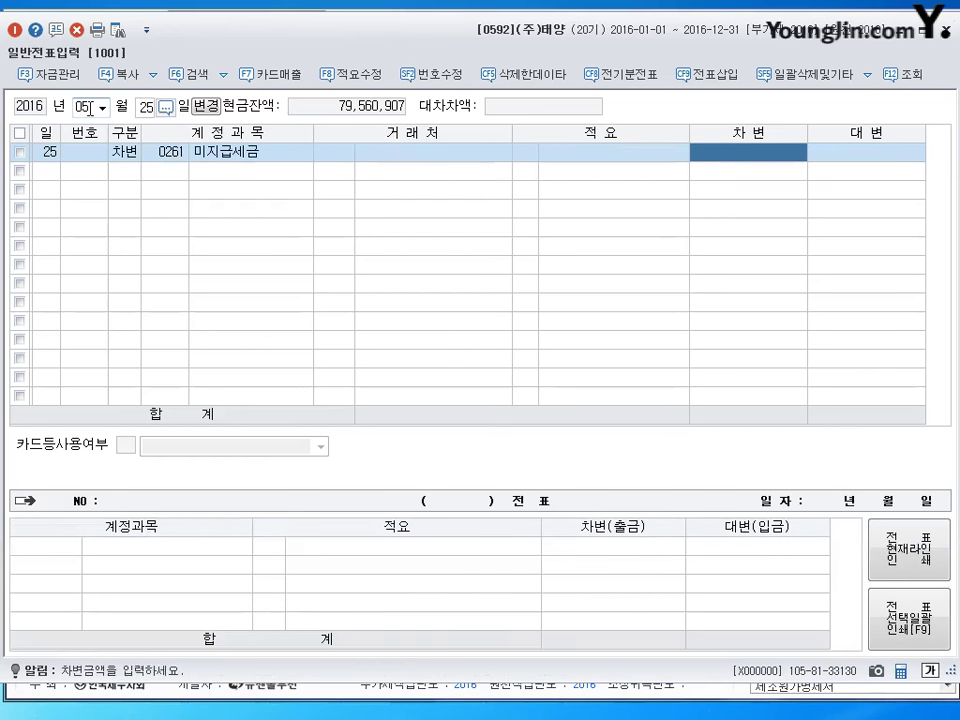
pyautogui.write('1000000')
pyautogui.press('Return')
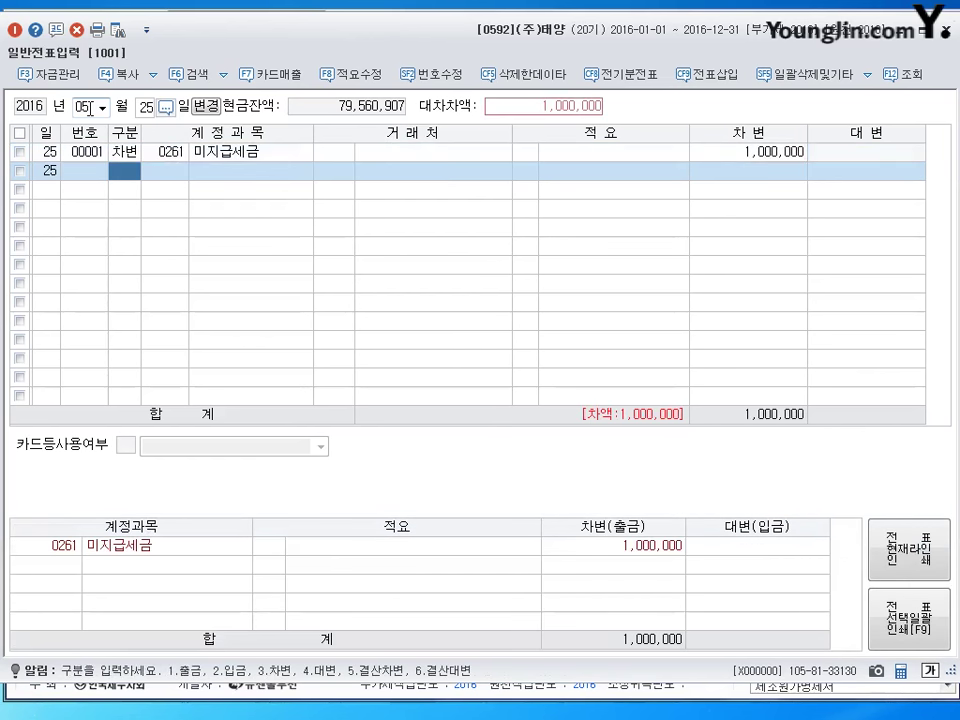
# Debit 세금과공과 (0817) 9,000 and credit 보통예금 (0103) 1,009,000 to close the slip.
pyautogui.press('3')
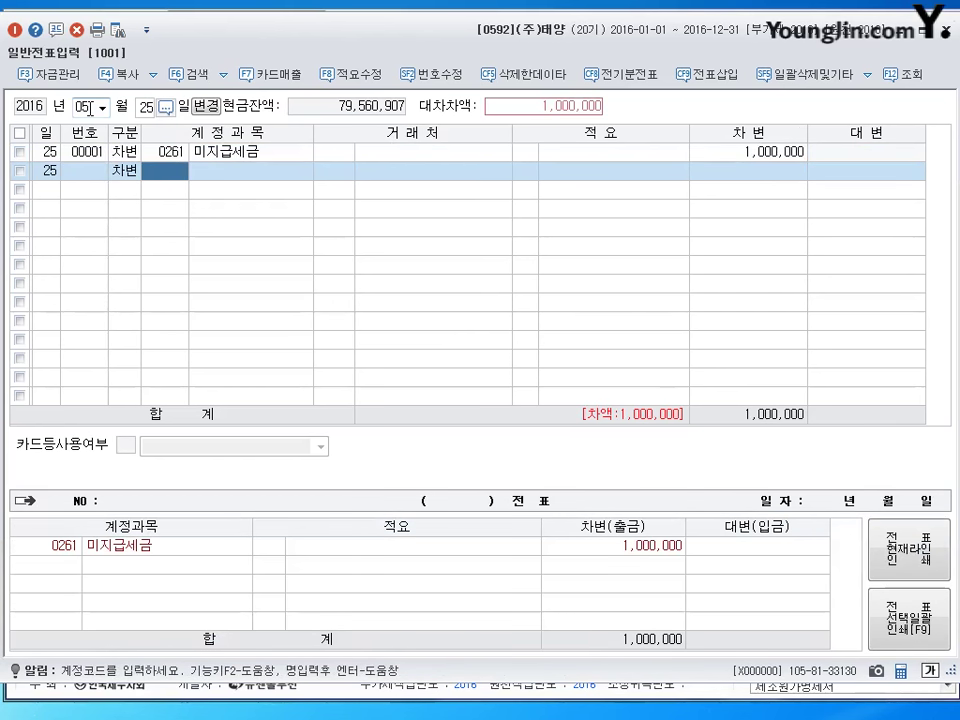
pyautogui.write('81계')
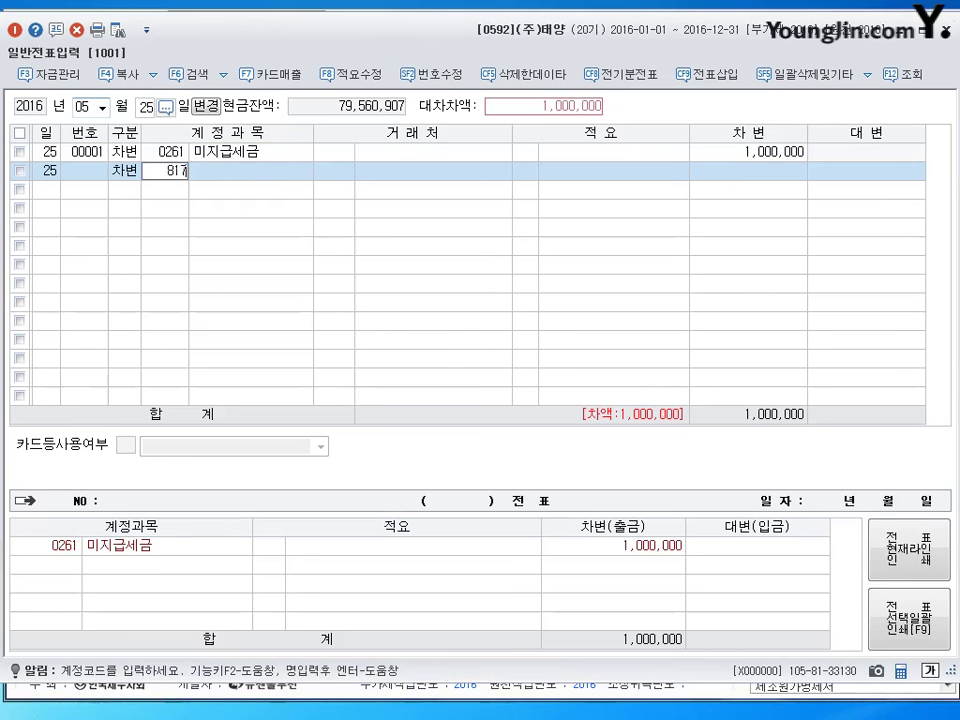
pyautogui.write('7')
pyautogui.press('Return')
pyautogui.press('Return')
pyautogui.press('Return')
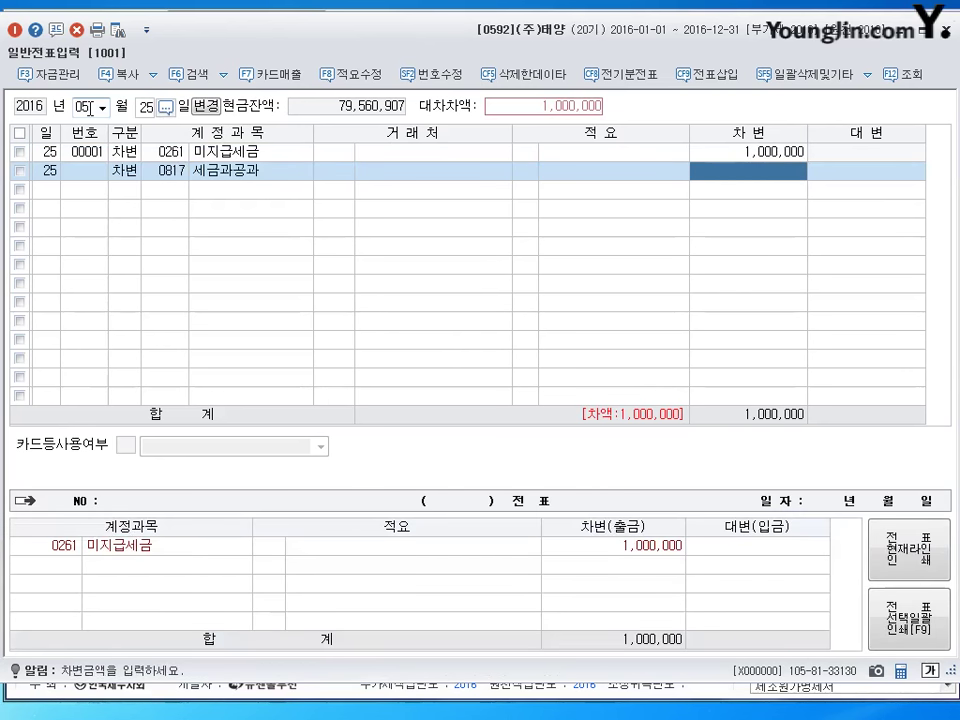
pyautogui.write('9000')
pyautogui.press('Return')
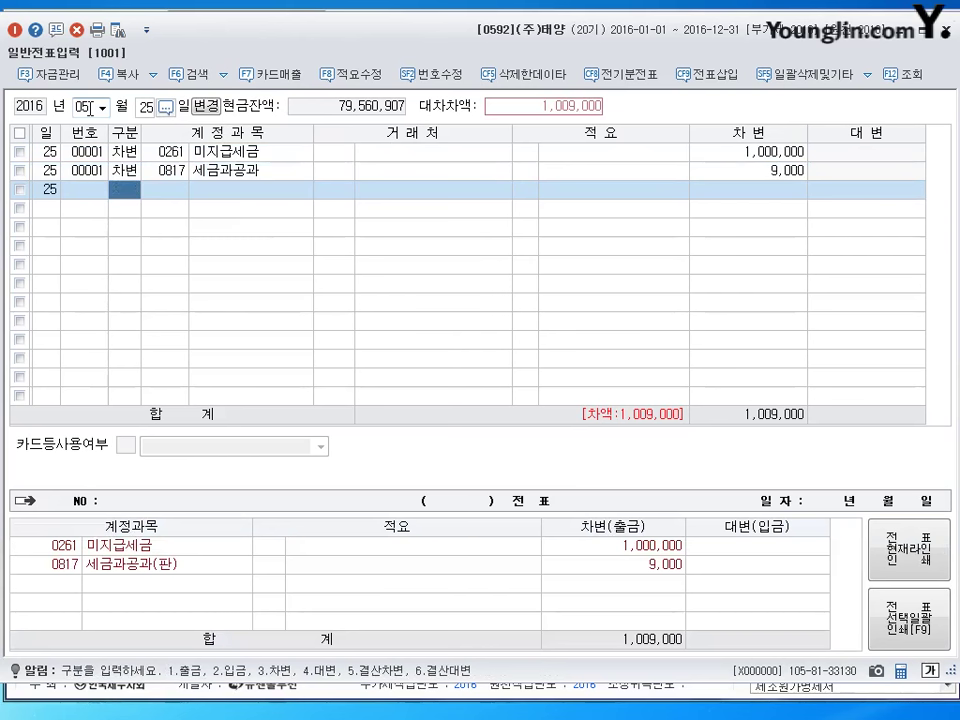
pyautogui.write('4')
pyautogui.press('Return')
pyautogui.write('103')
pyautogui.press('Return')
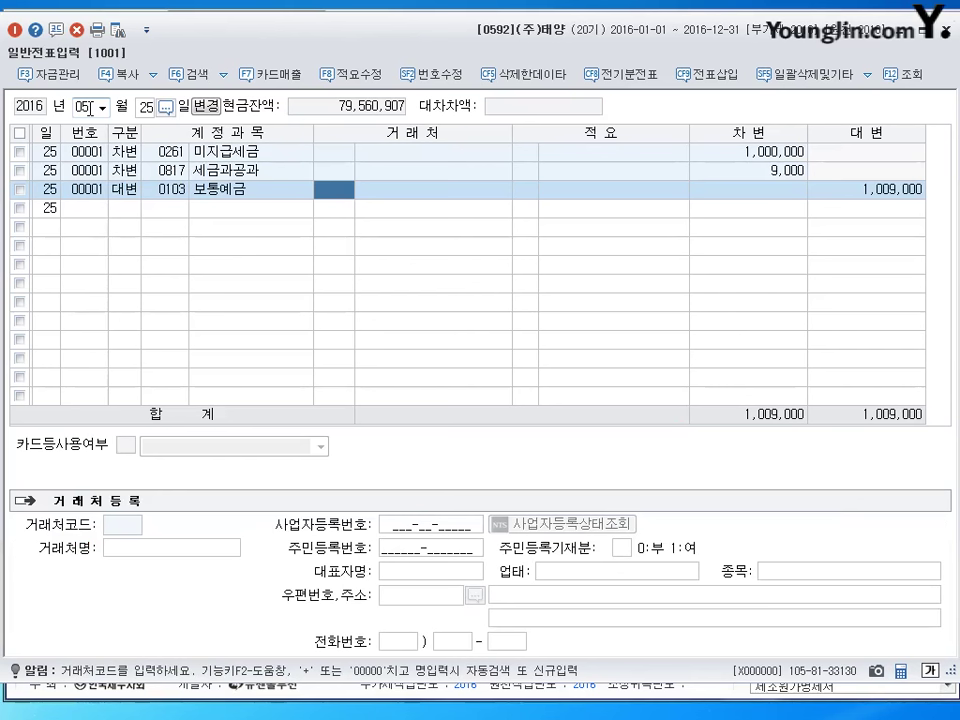
pyautogui.press('Return')
pyautogui.press('Return')
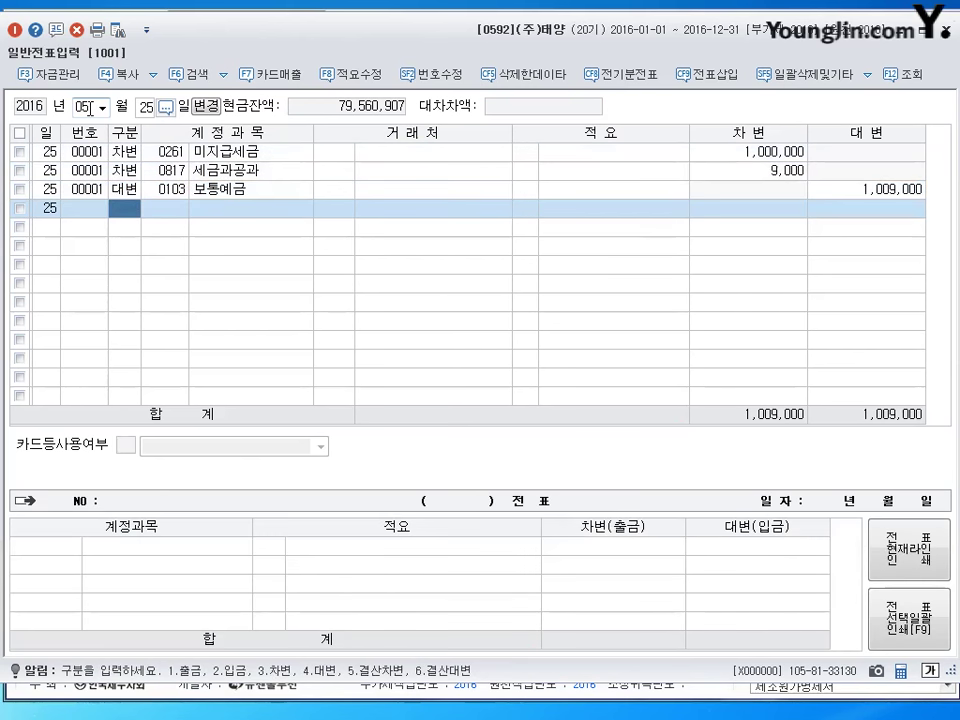
pyautogui.press('Escape')
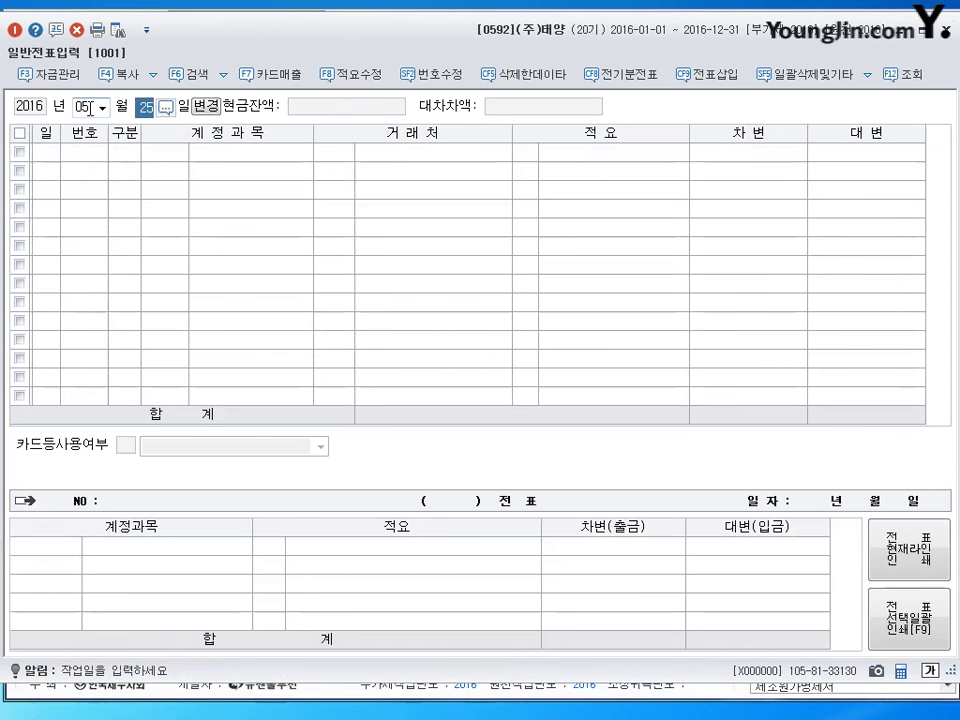
# Switch to 매입매출전표입력 and date the slip 25 May.
pyautogui.click(948, 31)
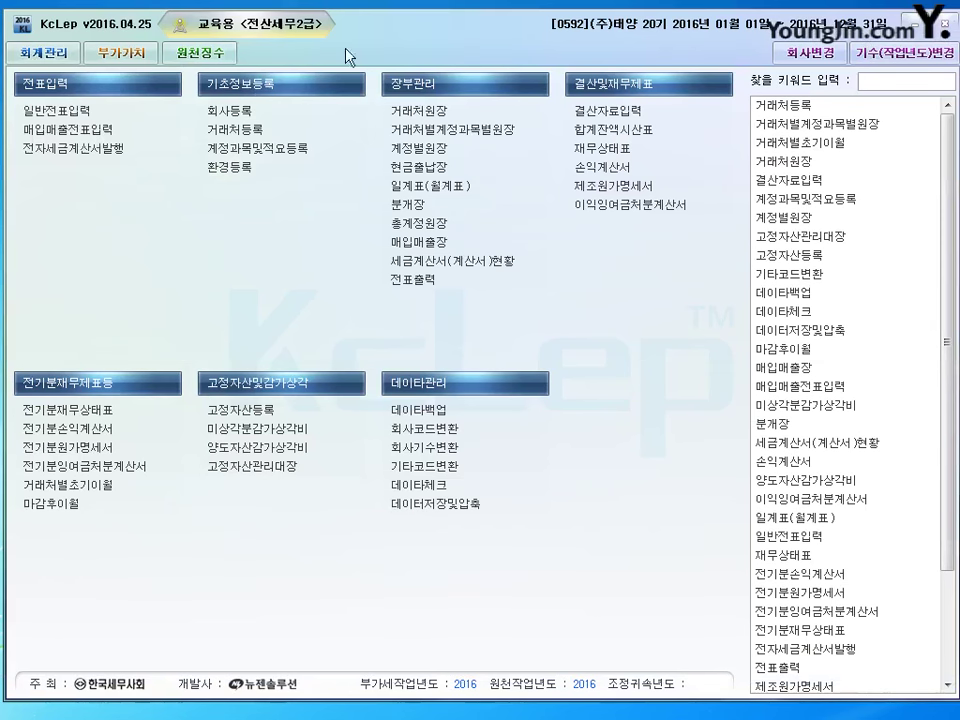
pyautogui.click(120, 137)
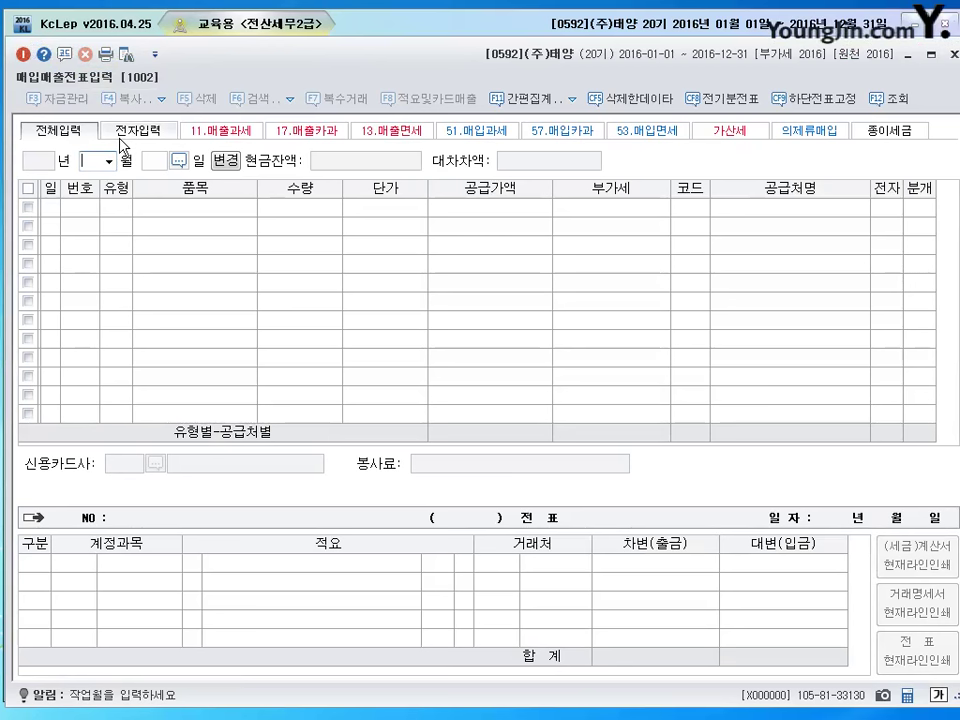
pyautogui.write('5')
pyautogui.press('Return')
pyautogui.write('25')
pyautogui.press('Return')
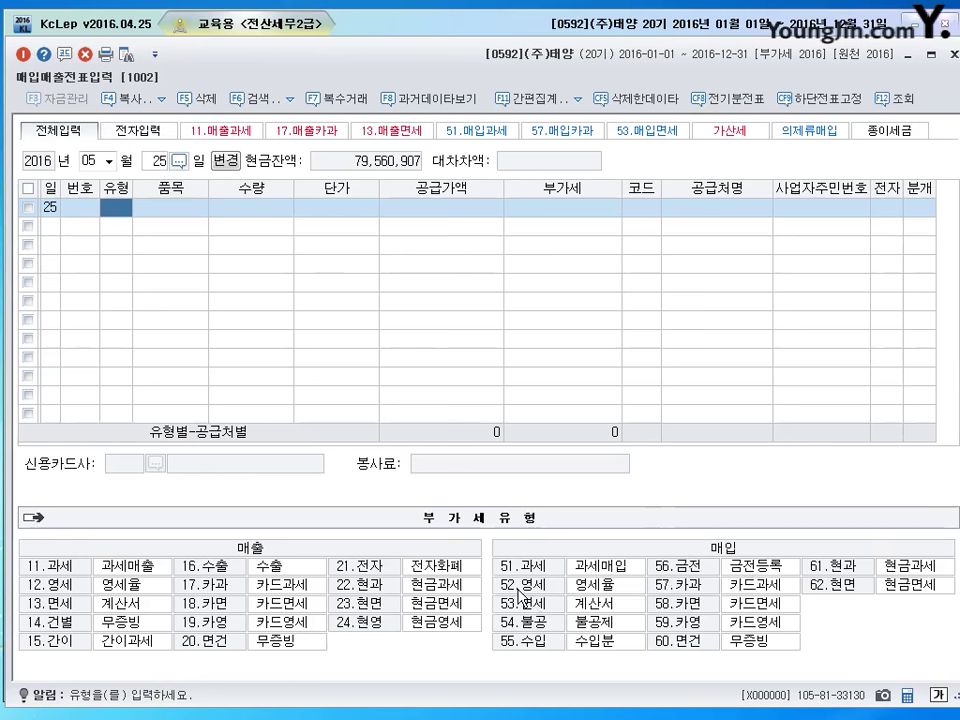
# Enter a 52.영세 purchase of 원재료, quantity 1,000 at unit price 20,000.
pyautogui.click(517, 586)
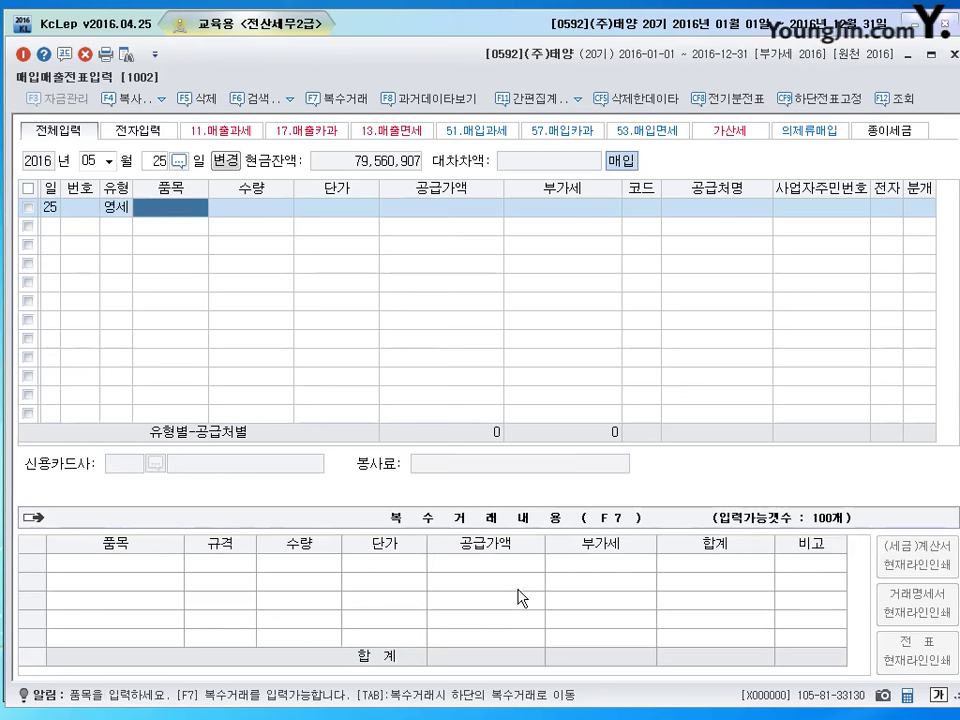
pyautogui.write('워')
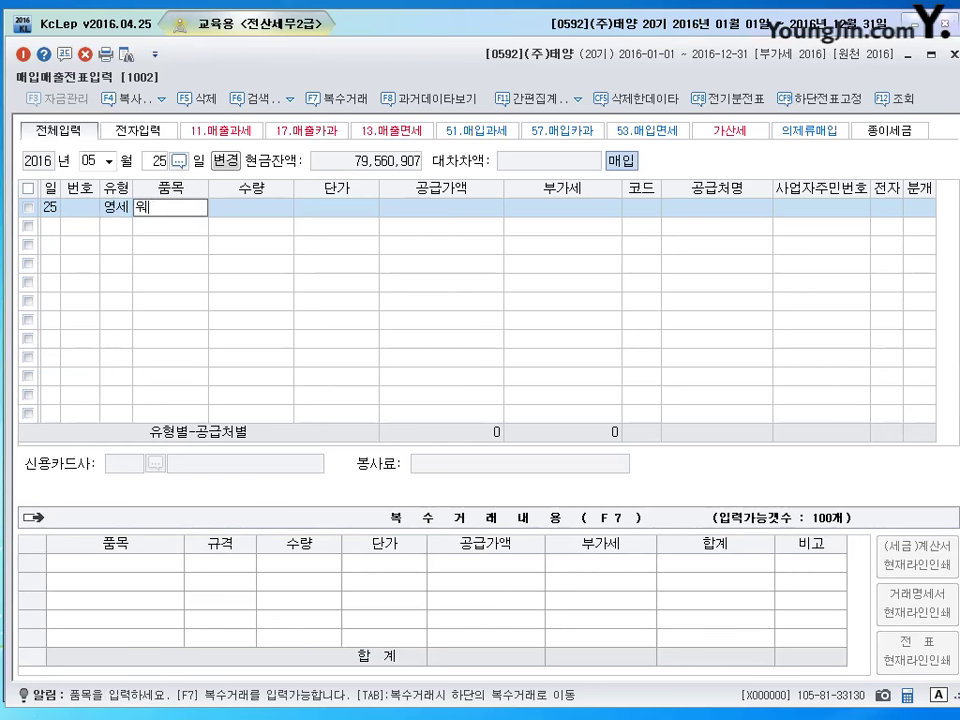
pyautogui.press('BackSpace')
pyautogui.write('뭐')
pyautogui.press('BackSpace')
pyautogui.write('뭐원재료')
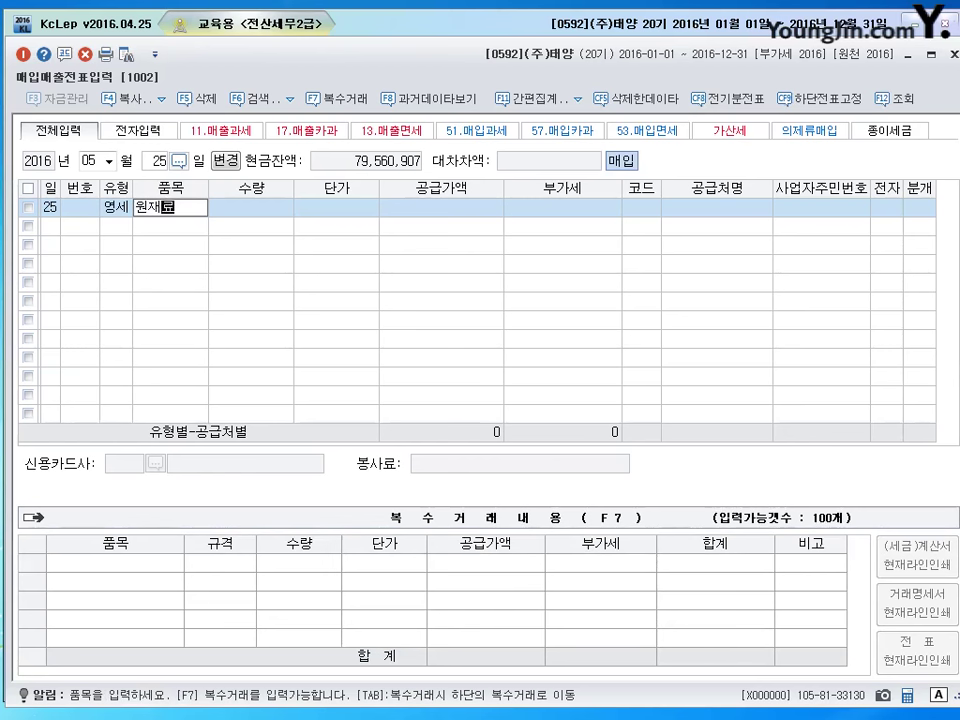
pyautogui.press('Return')
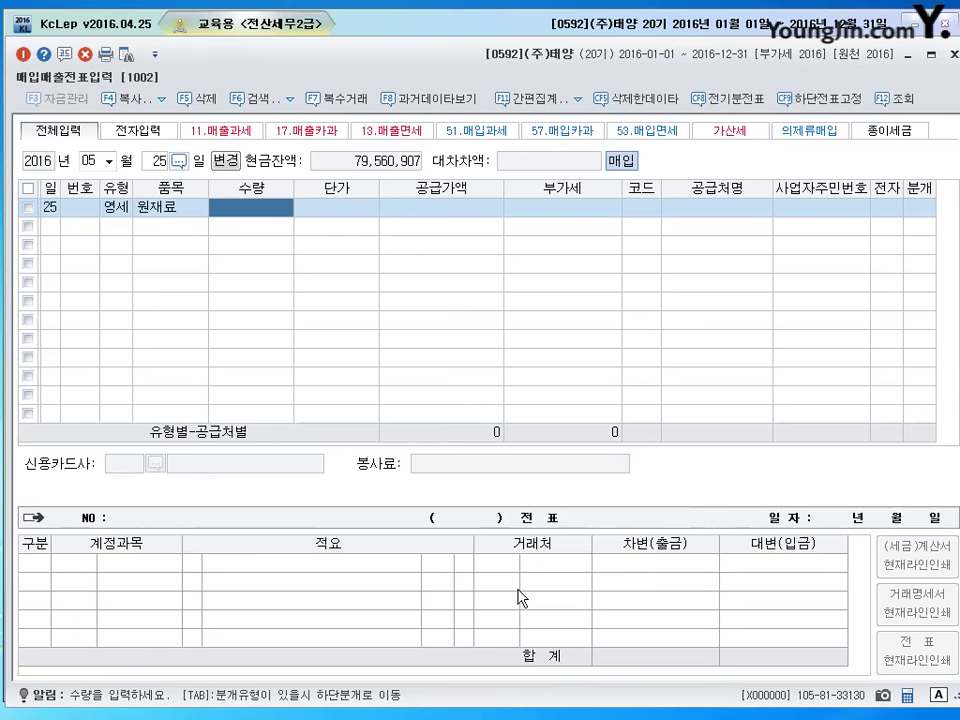
pyautogui.write('1000')
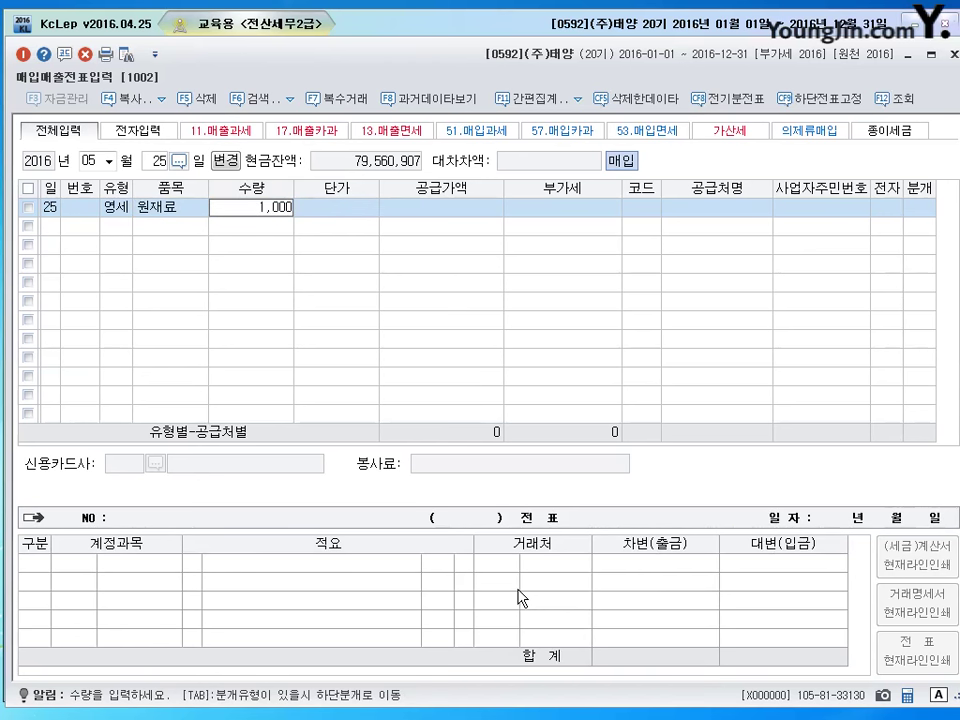
pyautogui.press('Return')
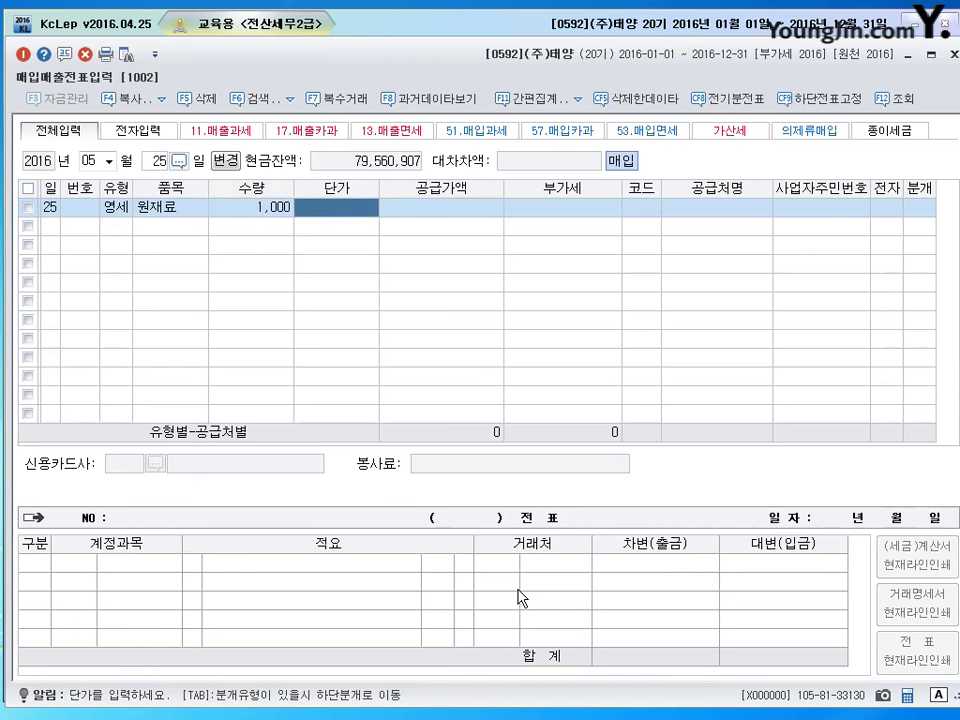
pyautogui.write('200000')
pyautogui.press('Return')
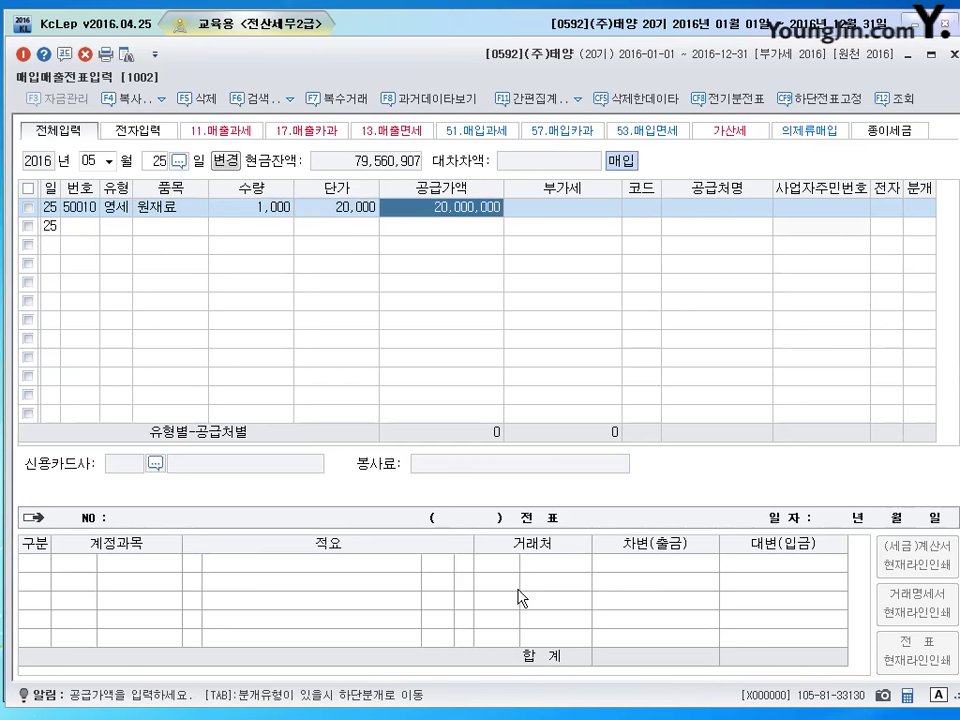
# Pick supplier (주)대웅 via F2 lookup and mark the invoice as electronic.
pyautogui.press('Return')
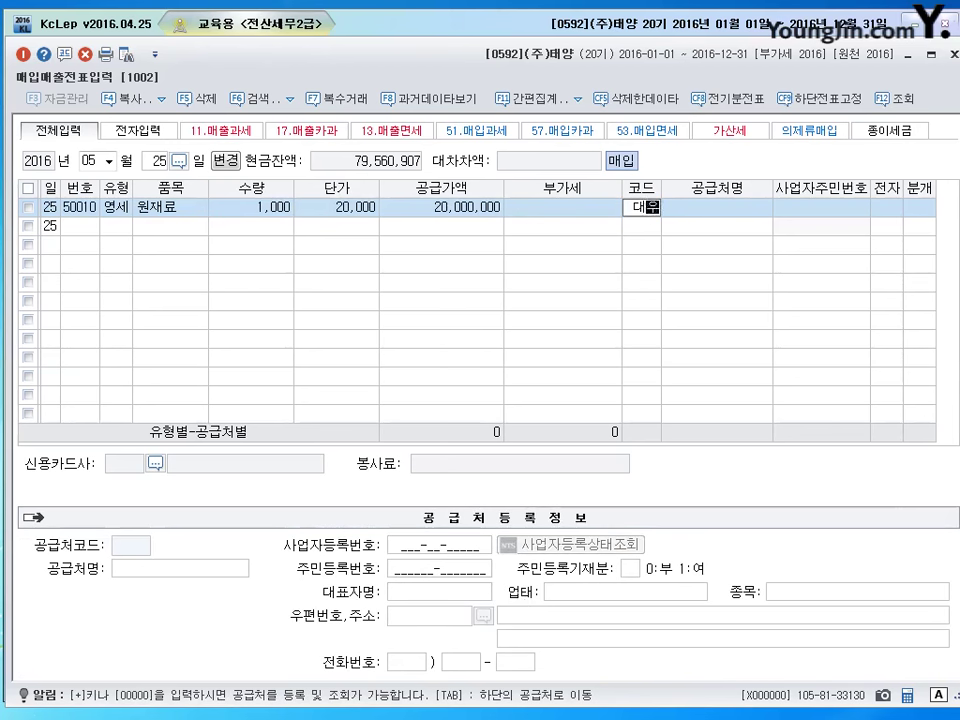
pyautogui.press('F2')
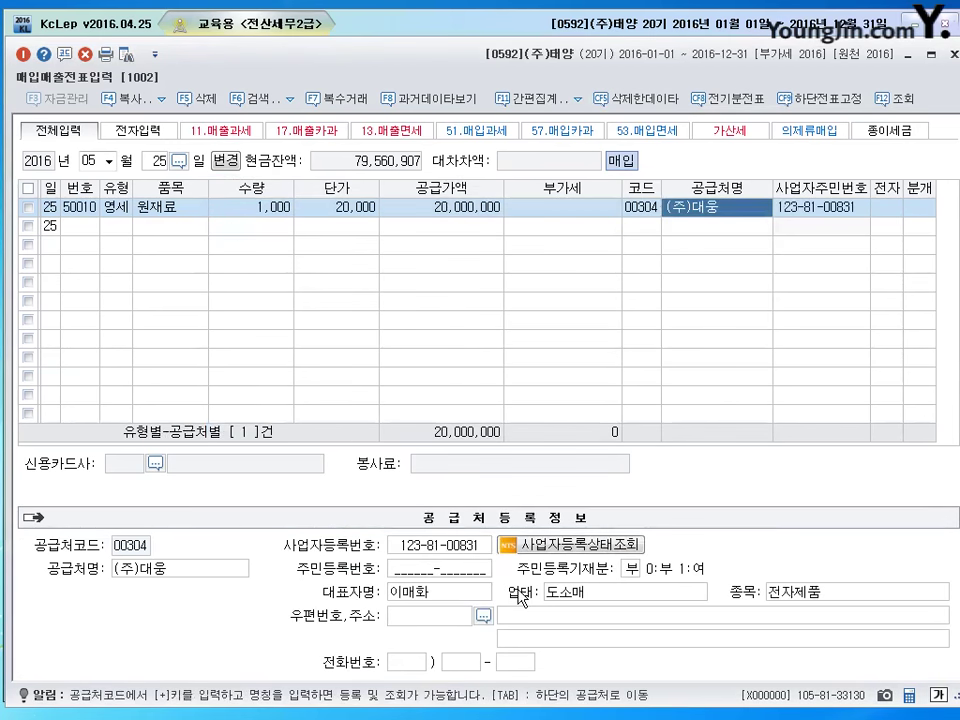
pyautogui.write('1')
pyautogui.press('Return')
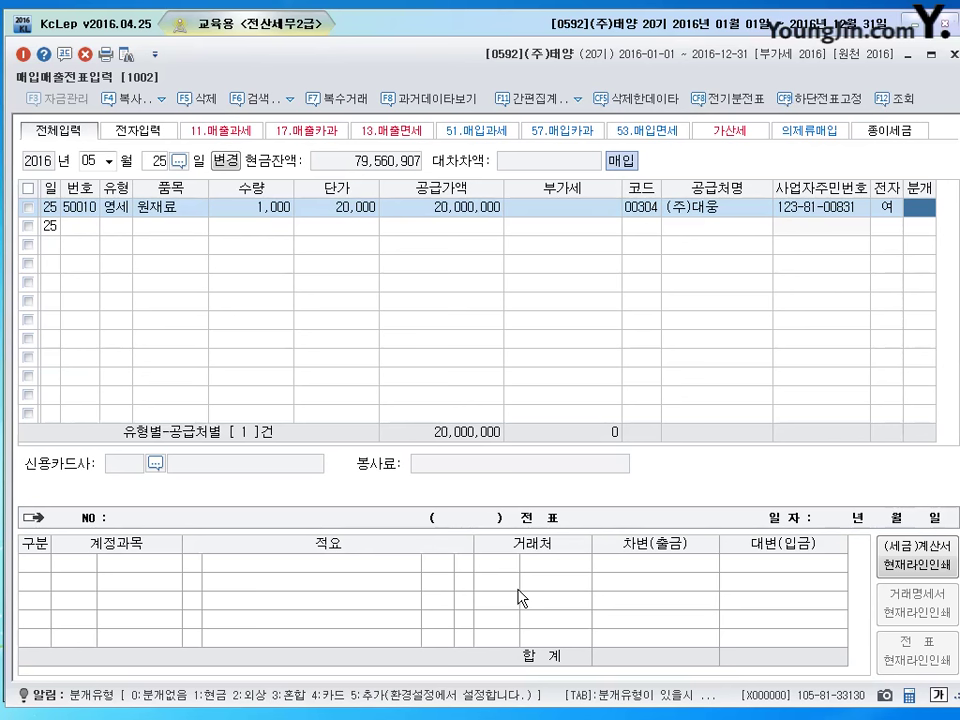
# Post the purchase as 혼합 with a credit line on account 0260 단기차입금.
pyautogui.write('3')
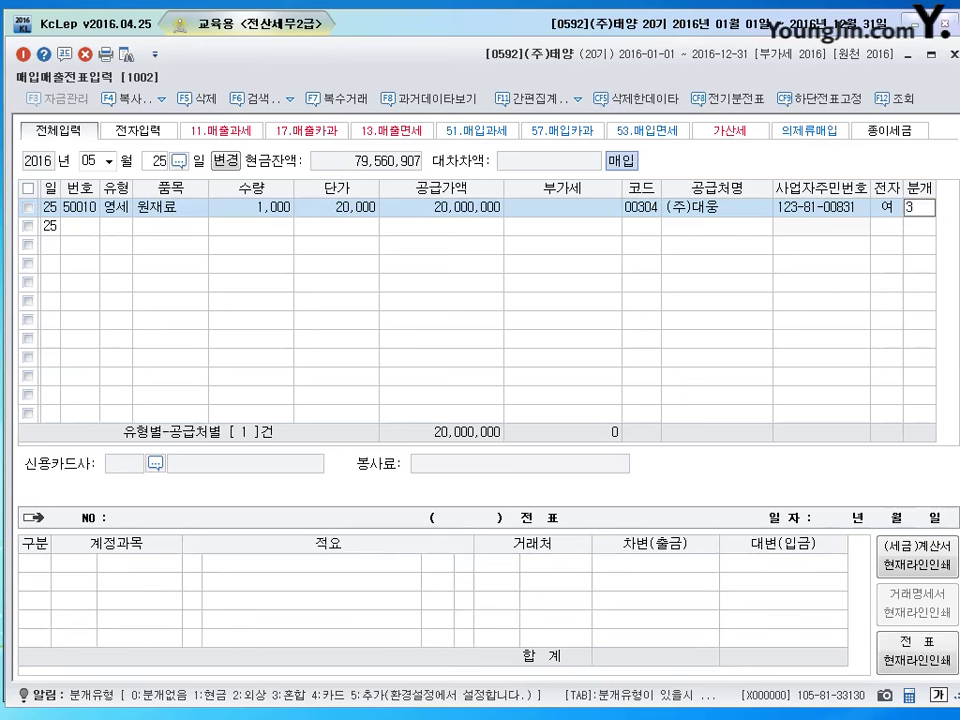
pyautogui.press('Return')
pyautogui.press('Down')
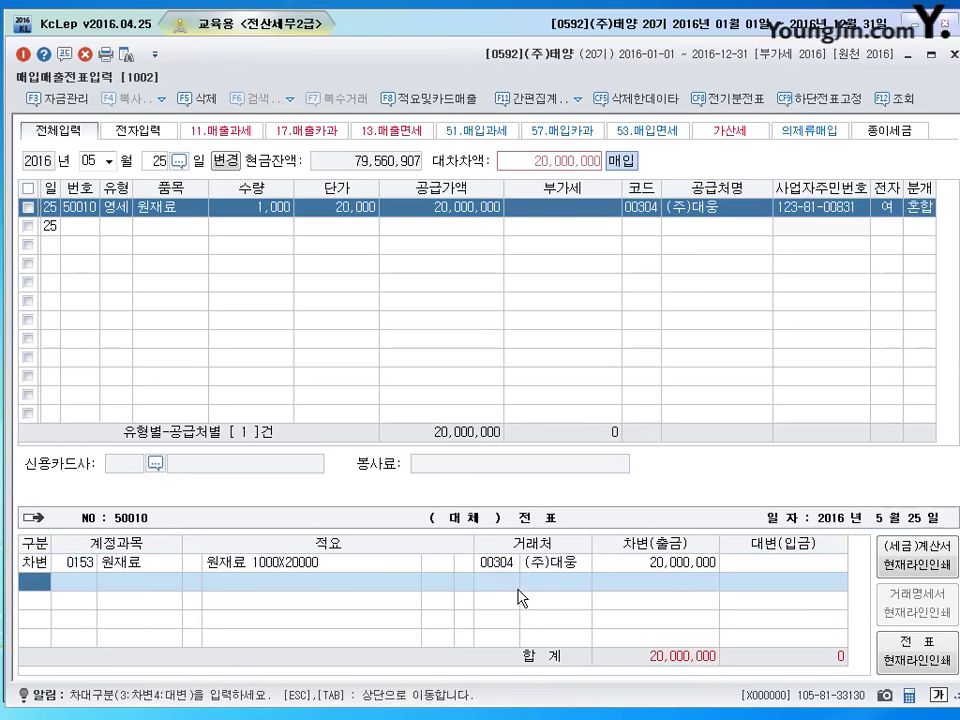
pyautogui.write('4')
pyautogui.press('Return')
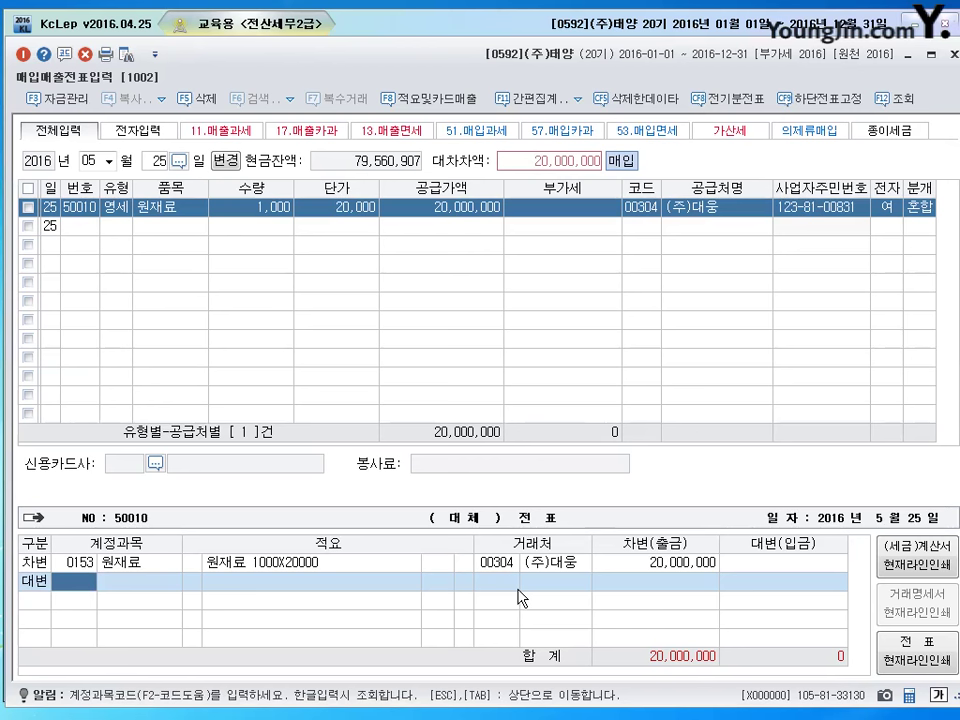
pyautogui.write('260')
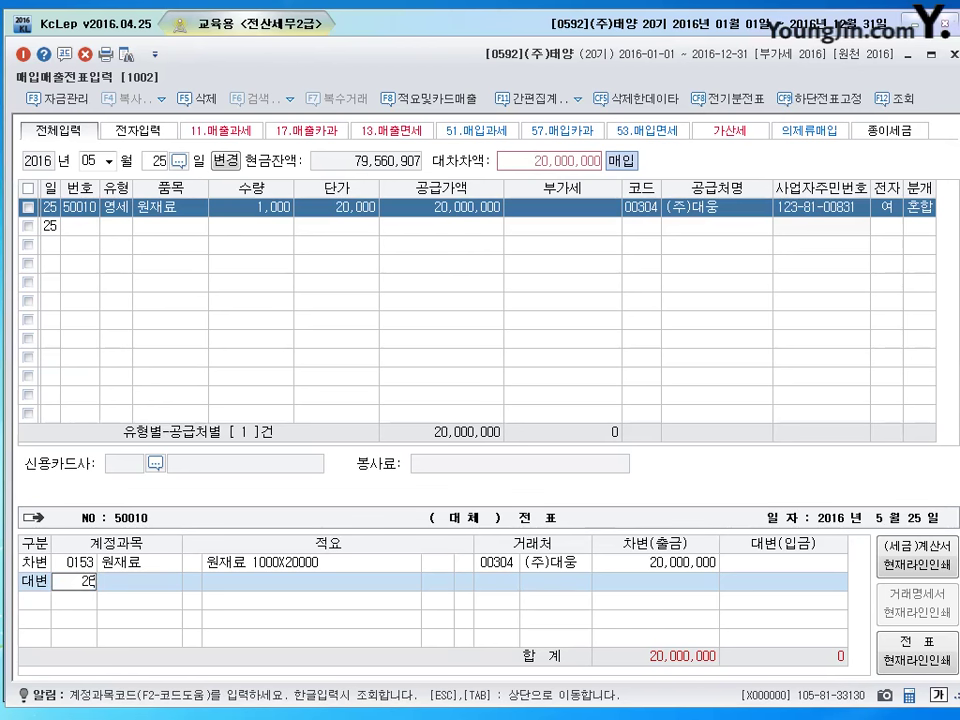
pyautogui.press('Return')
# Make 98002 국민은행 the credit line's counterparty and finish the entry.
pyautogui.click(518, 589)
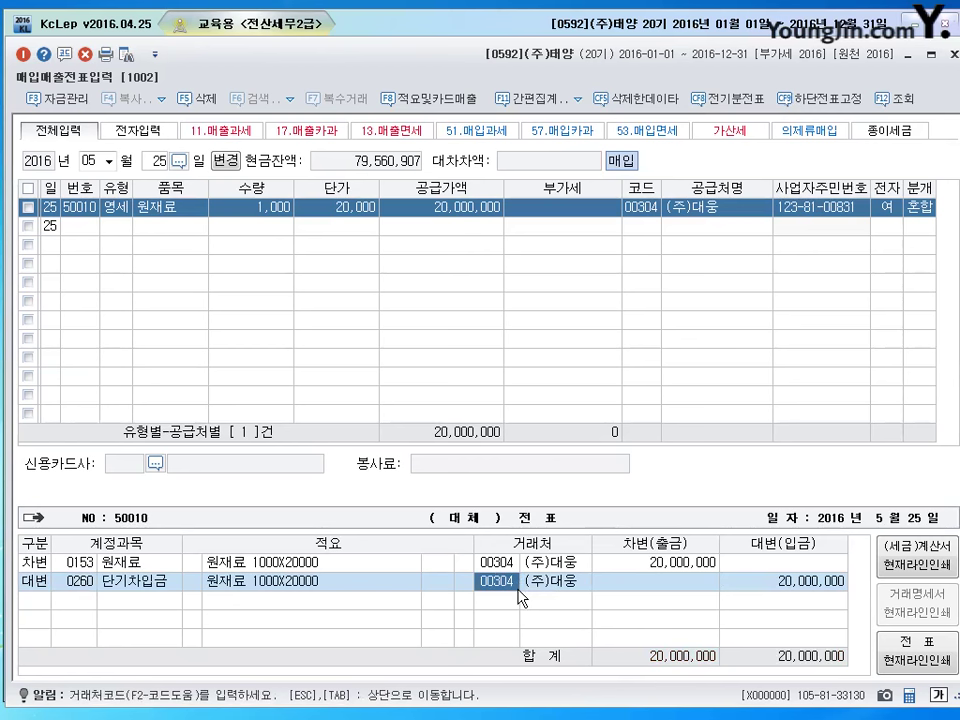
pyautogui.write('국민은')
pyautogui.press('Return')
pyautogui.press('Return')
pyautogui.press('Return')
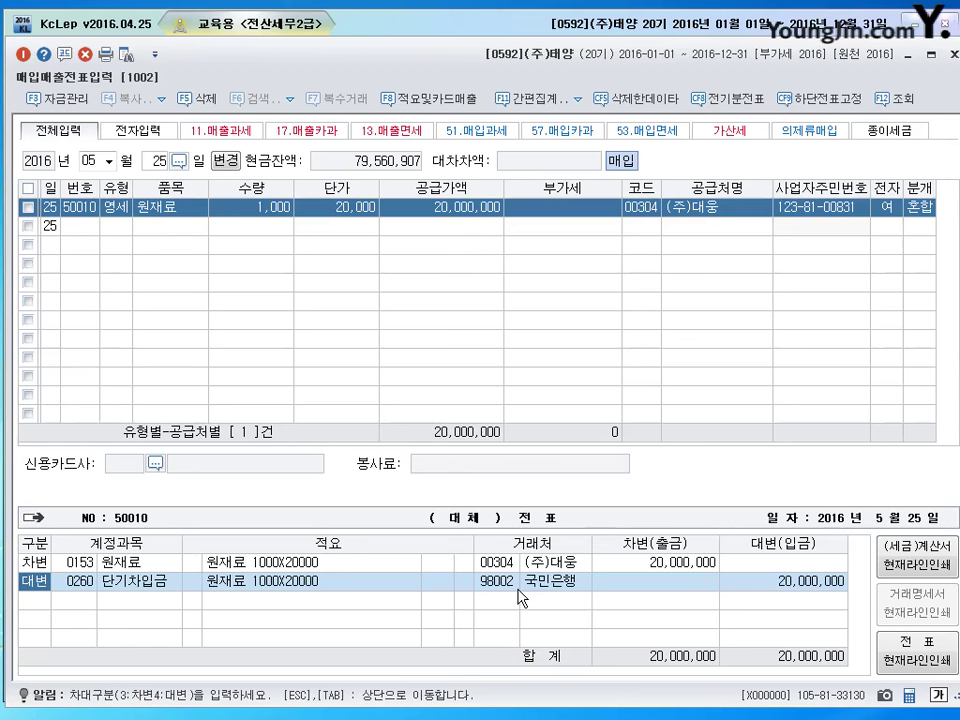
pyautogui.press('Return')
pyautogui.press('Return')
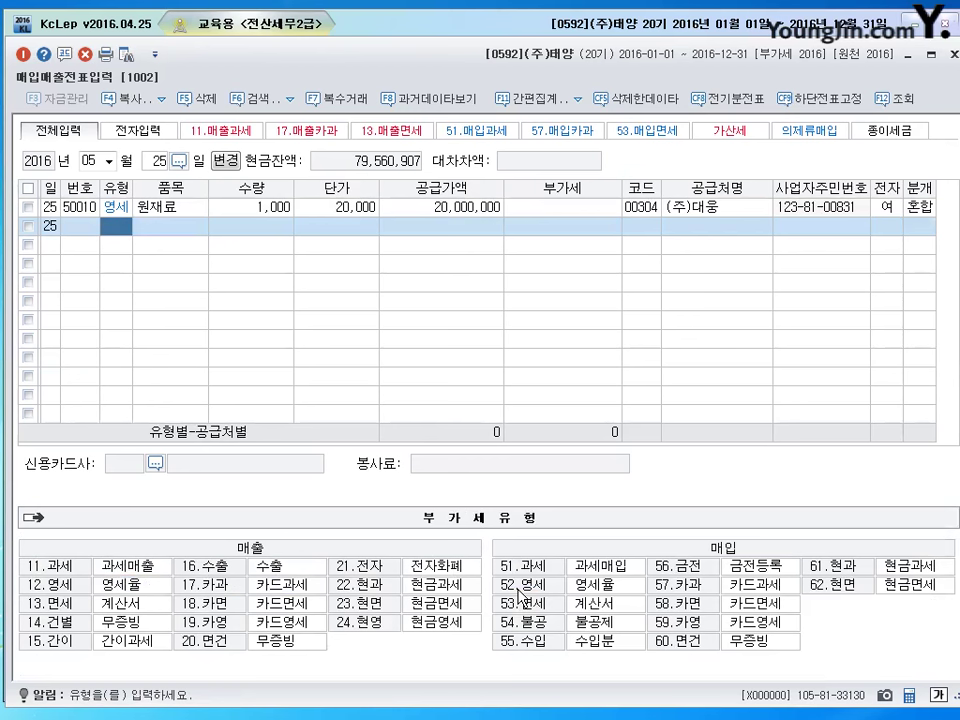
# Move to 7 June 2016 and start a new row with type 16 수출 (export sale).
pyautogui.press('Escape')
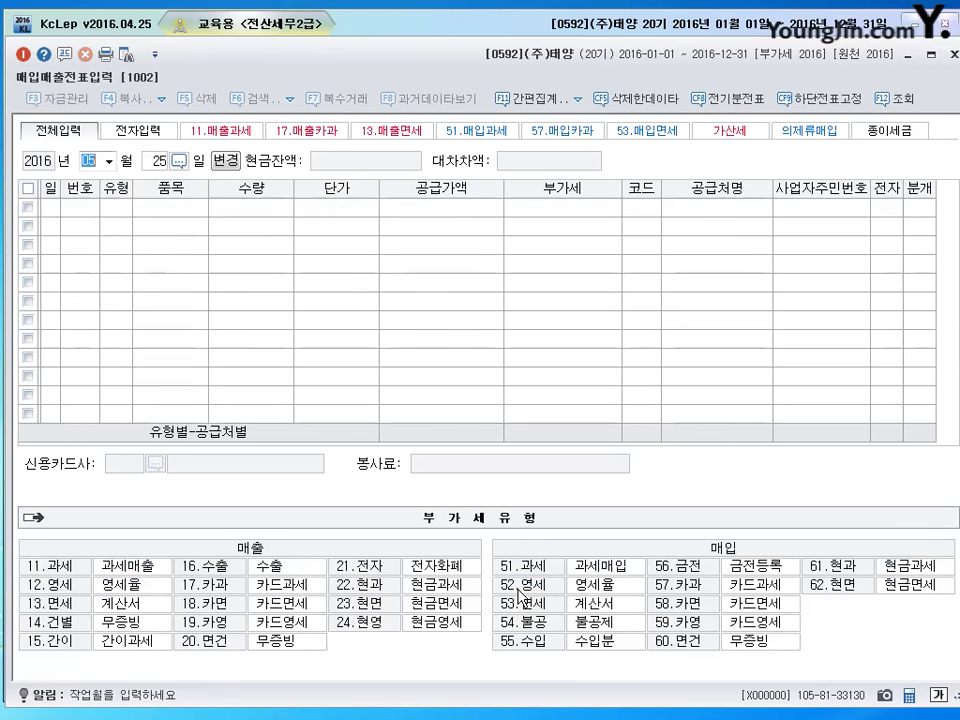
pyautogui.write('06')
pyautogui.press('Return')
pyautogui.write('7')
pyautogui.press('Return')
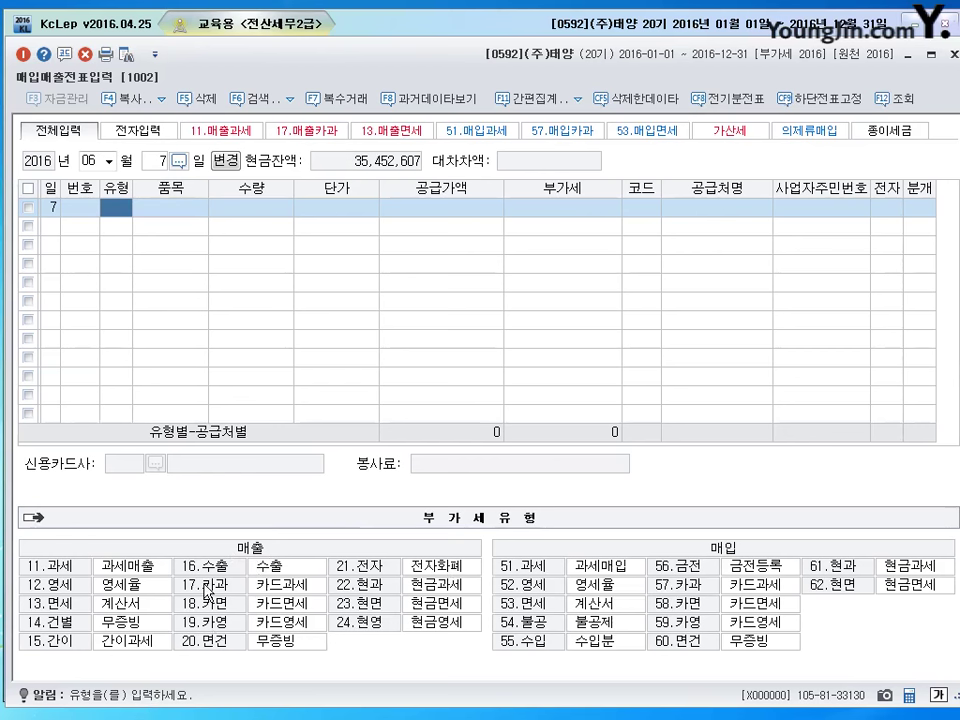
pyautogui.write('16')
pyautogui.press('Return')
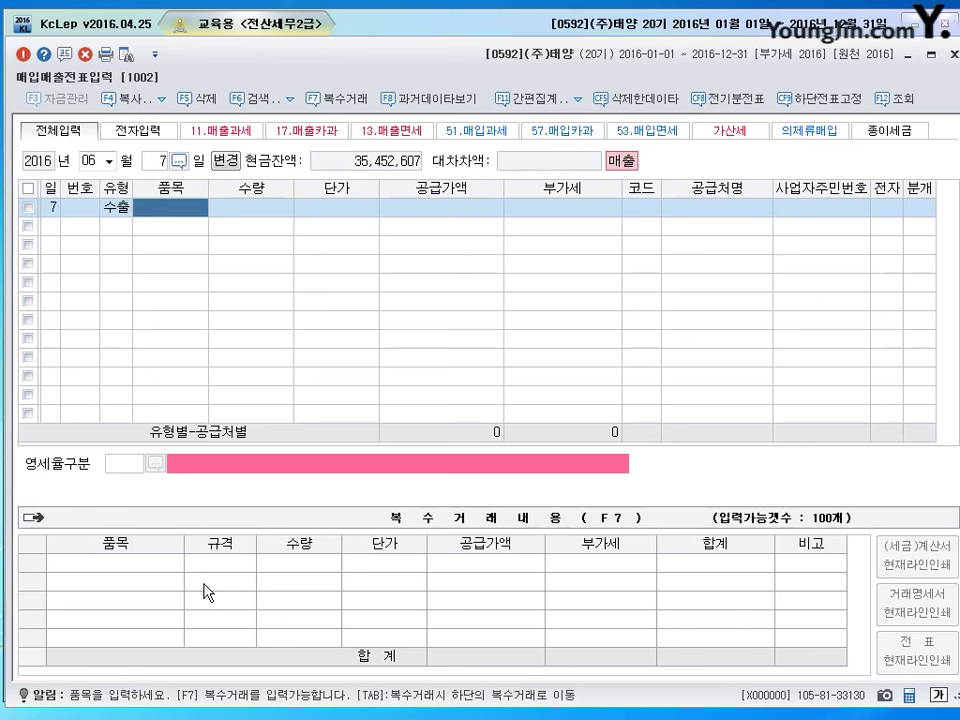
# Enter item 제품 with a supply value of 11,000,000.
pyautogui.write('제품')
pyautogui.press('Return')
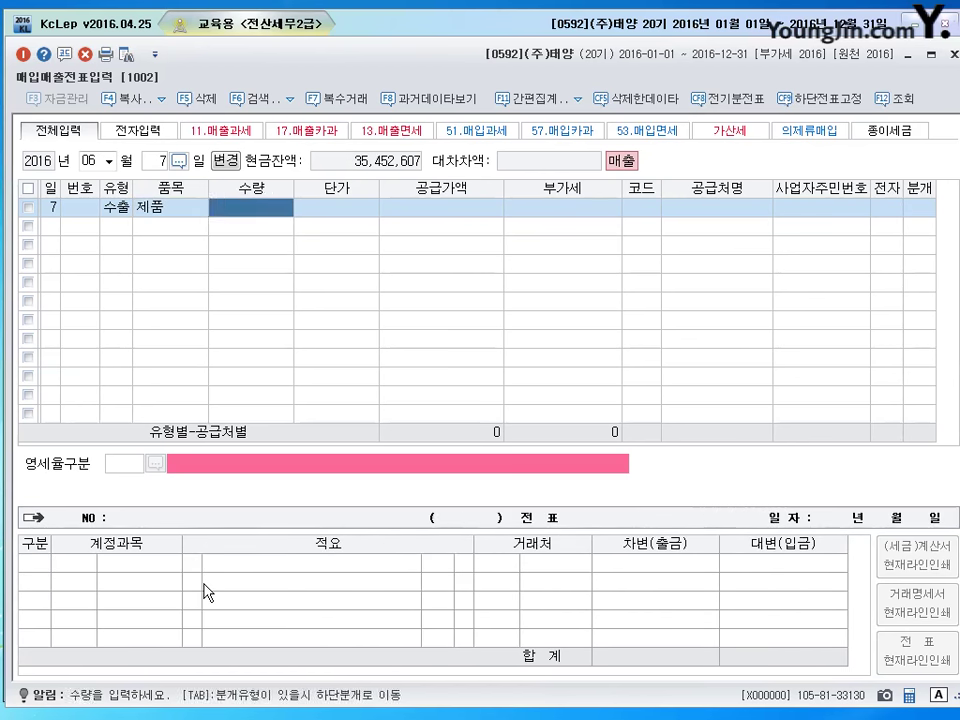
pyautogui.press('Return')
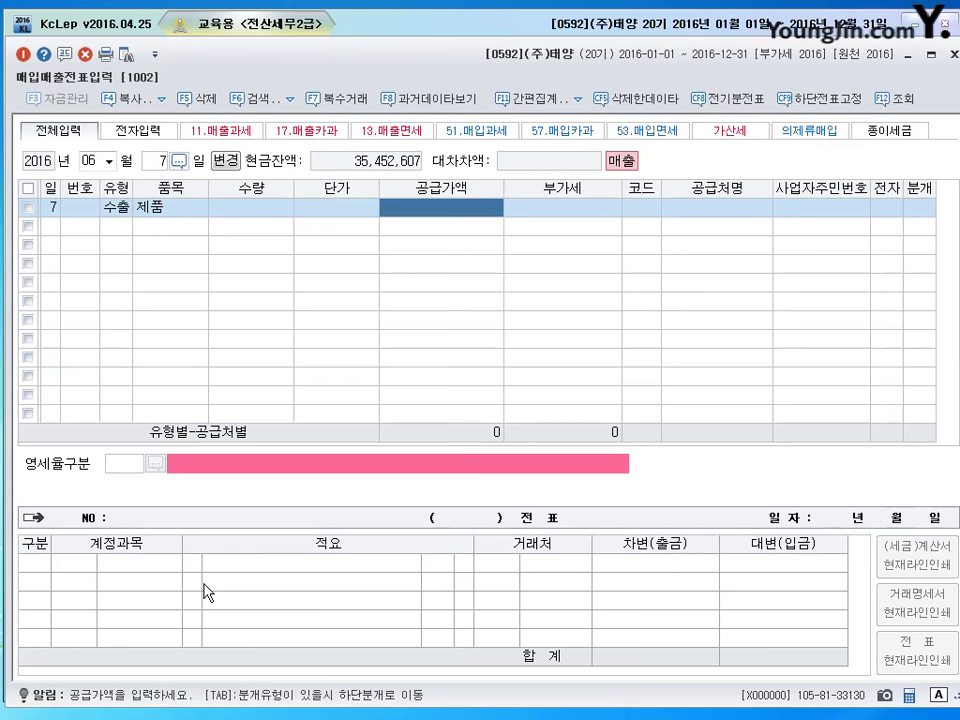
pyautogui.write('11000000')
pyautogui.press('Return')
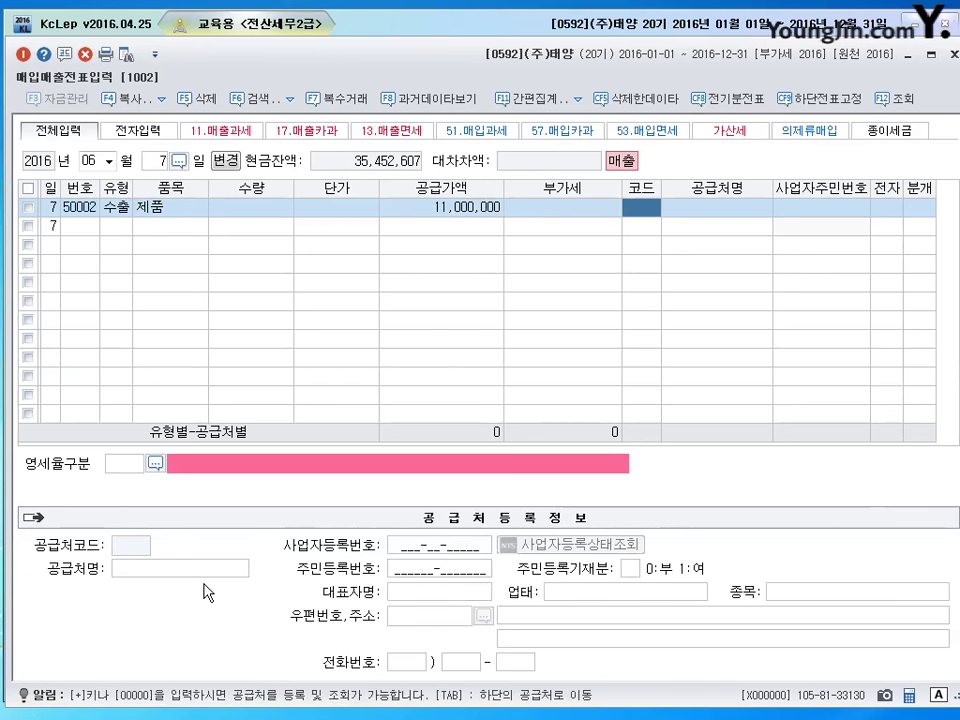
# Choose customer 00611 샌프란시스코 and zero-rate category 1 직접수출.
pyautogui.write('샌피')
pyautogui.press('Return')
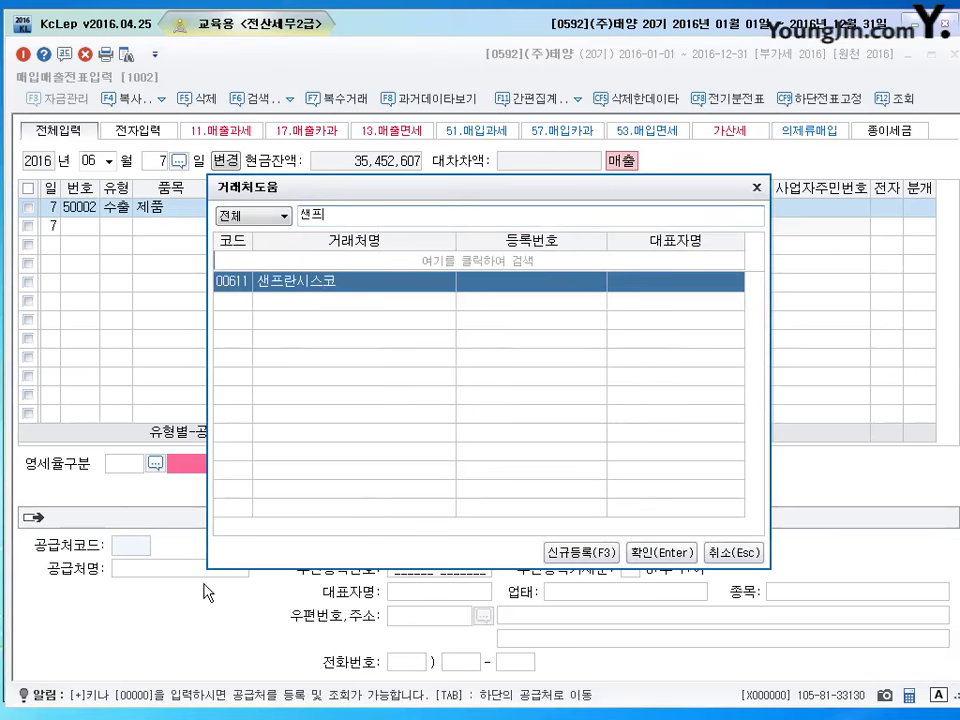
pyautogui.press('Return')
pyautogui.press('Return')
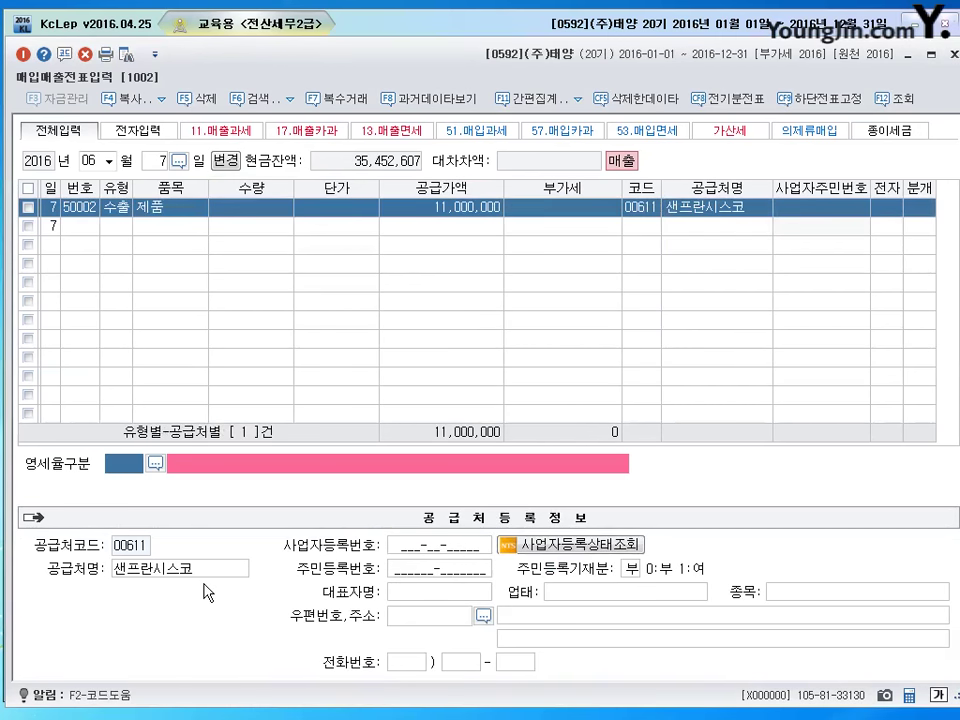
pyautogui.write('1')
pyautogui.press('Return')
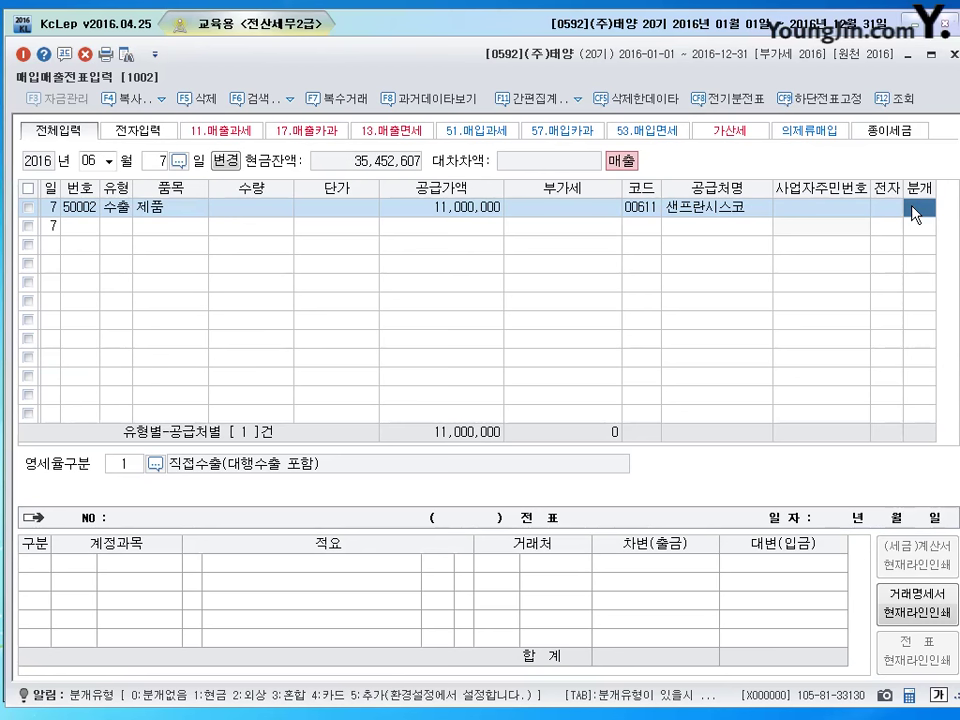
# Set journal type 3 혼합, debit 0103 보통예금 11,000,000, and finish the export entry.
pyautogui.write('3')
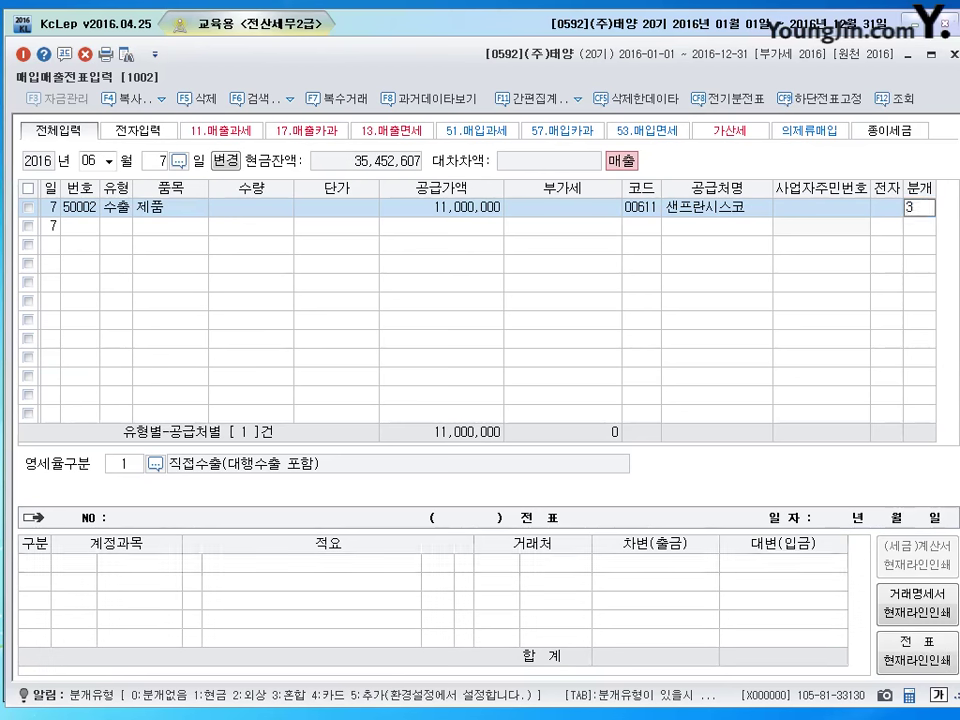
pyautogui.press('Return')
pyautogui.write('3')
pyautogui.press('Return')
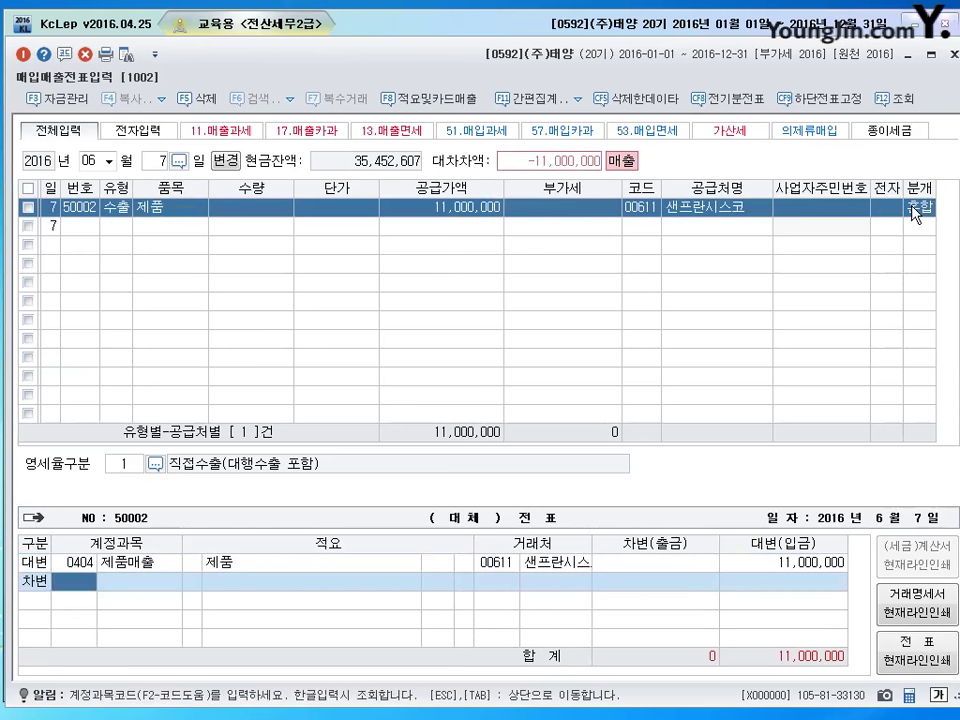
pyautogui.write('103')
pyautogui.press('Return')
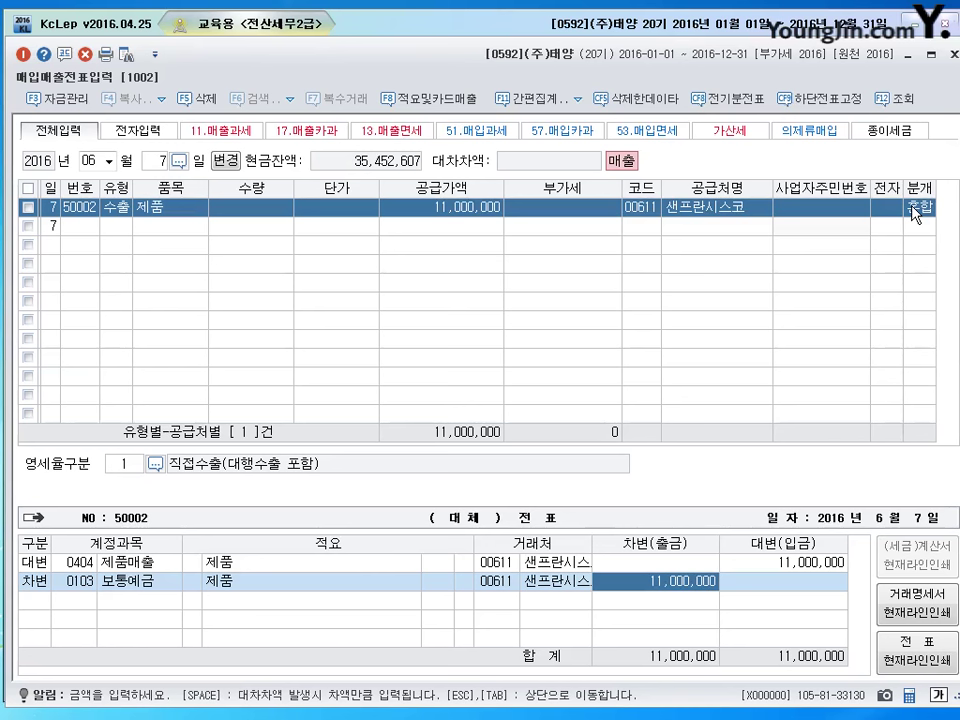
pyautogui.press('Return')
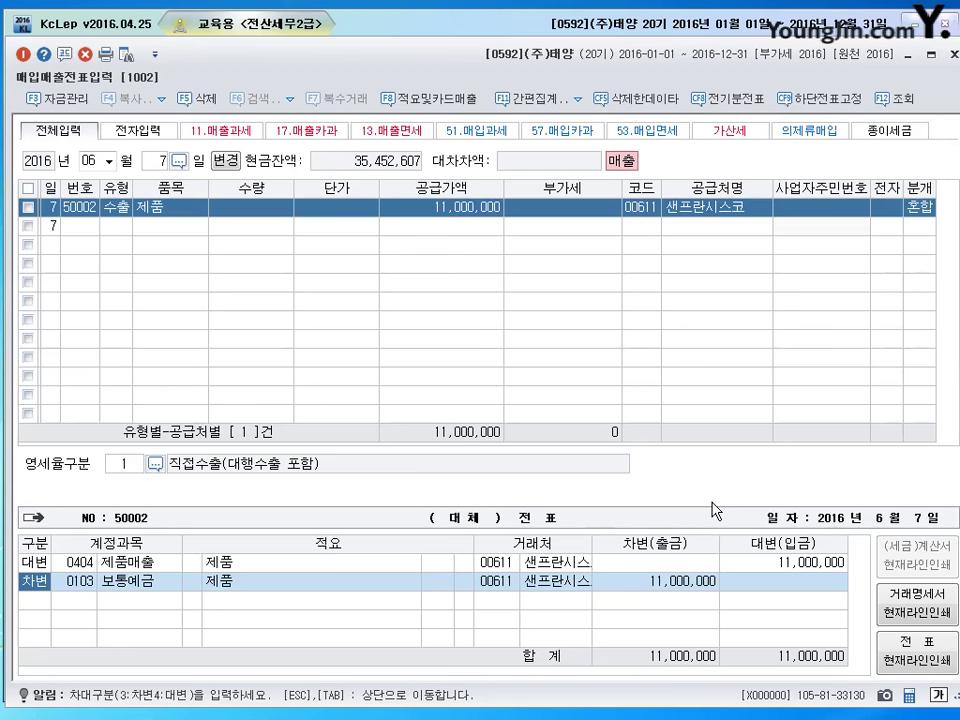
pyautogui.press('Return')
pyautogui.press('Return')
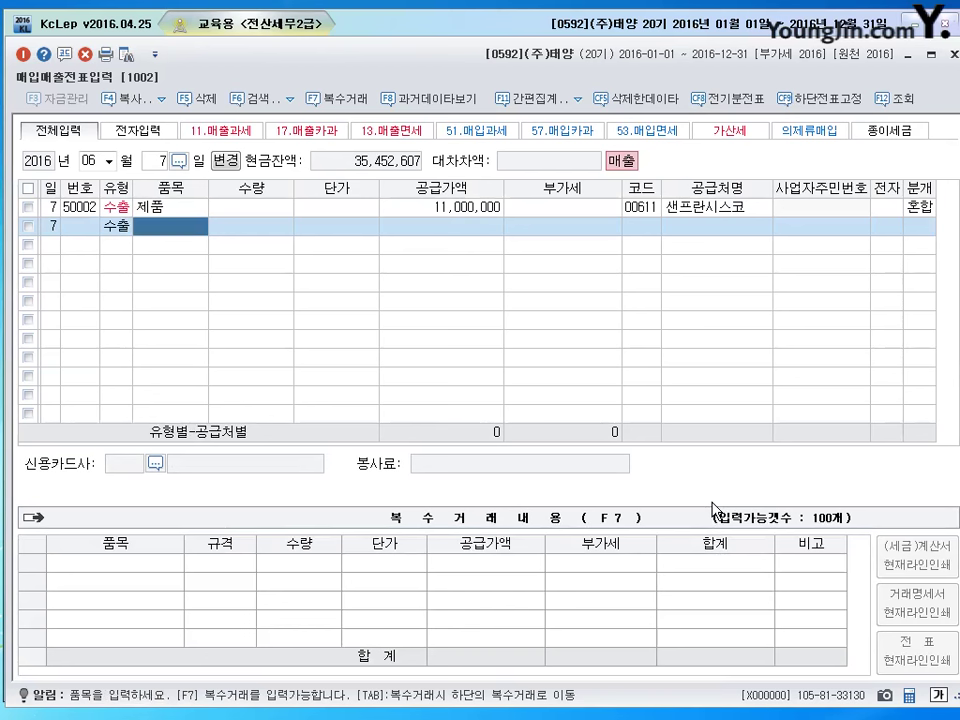
# Move to 20 June and enter a type 11 과세 sale of 제품 for 12,000,000 plus 1,200,000 VAT.
pyautogui.press('Escape')
pyautogui.write('20')
pyautogui.press('Return')
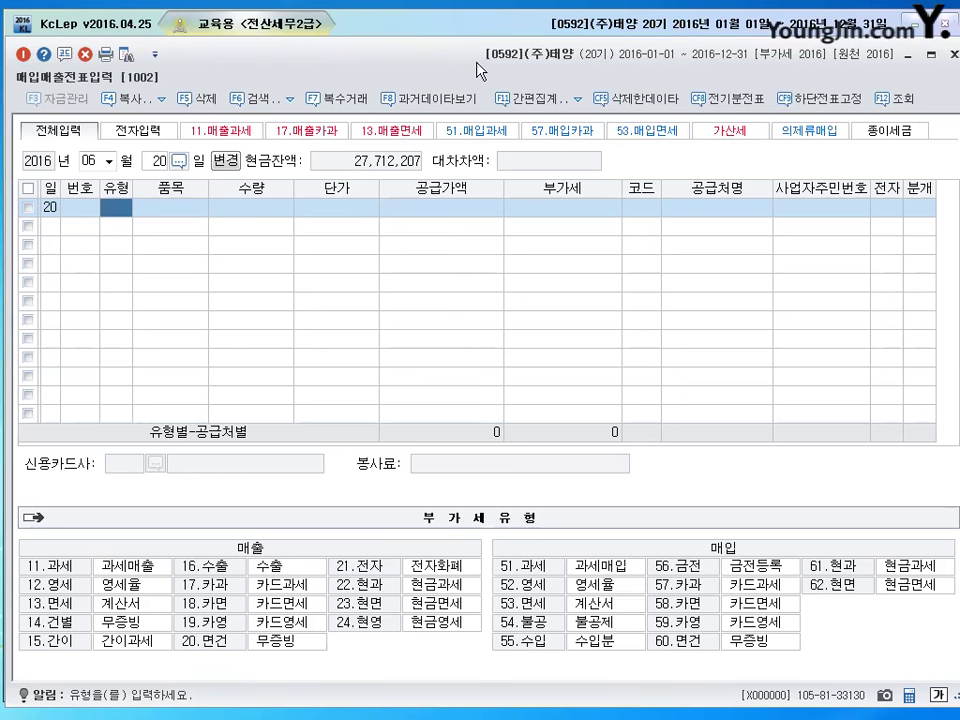
pyautogui.write('11')
pyautogui.press('Return')
pyautogui.write('제품')
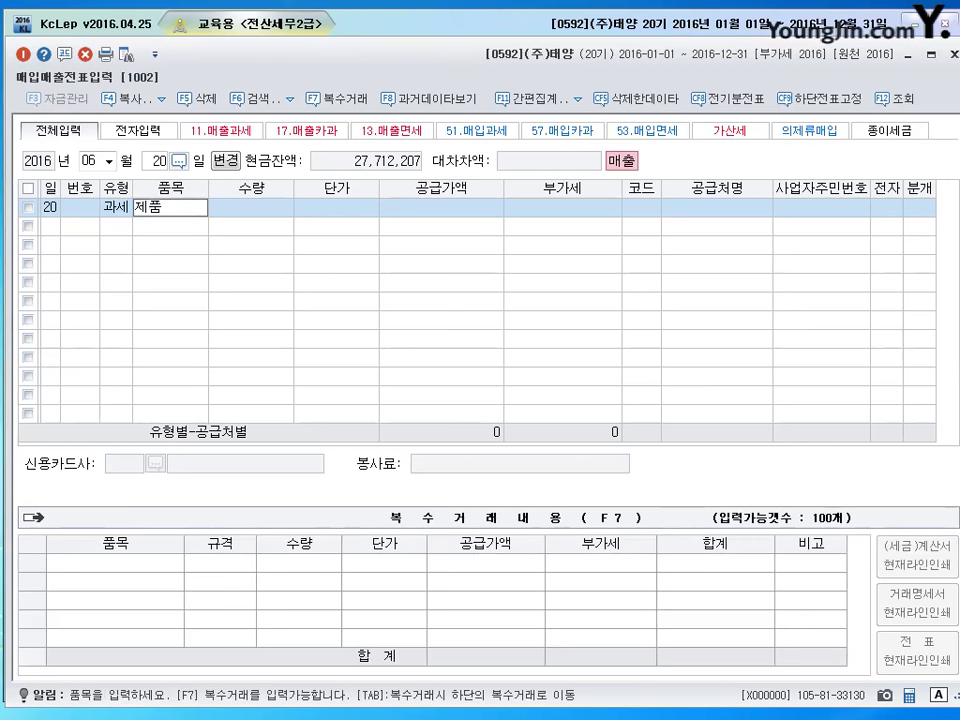
pyautogui.press('Return')
pyautogui.press('Return')
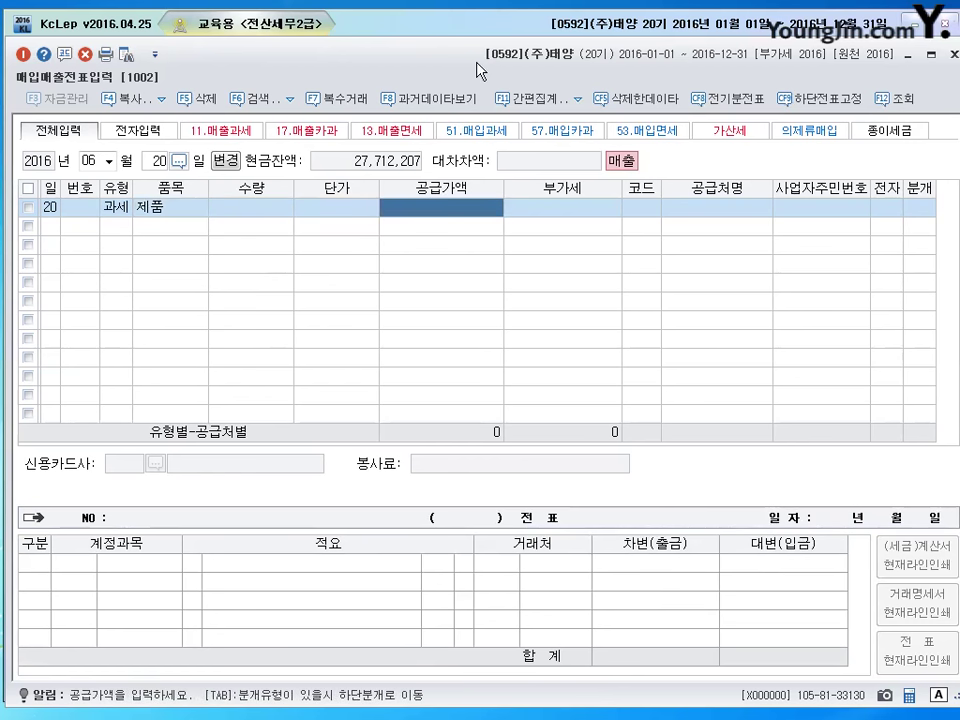
pyautogui.write('12,000,000')
pyautogui.press('Return')
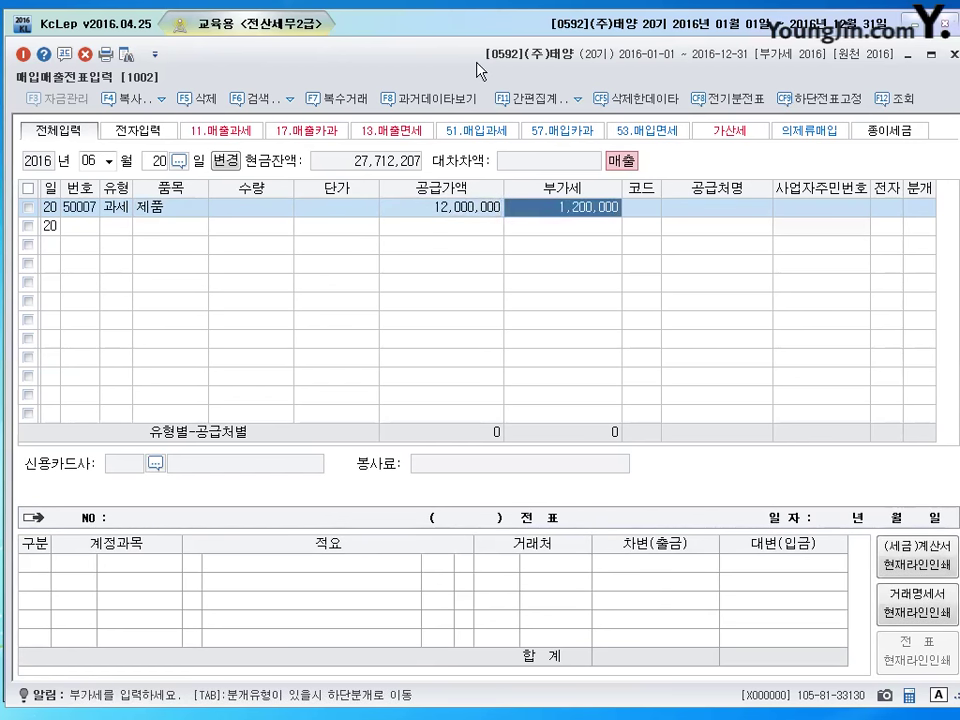
pyautogui.press('Return')
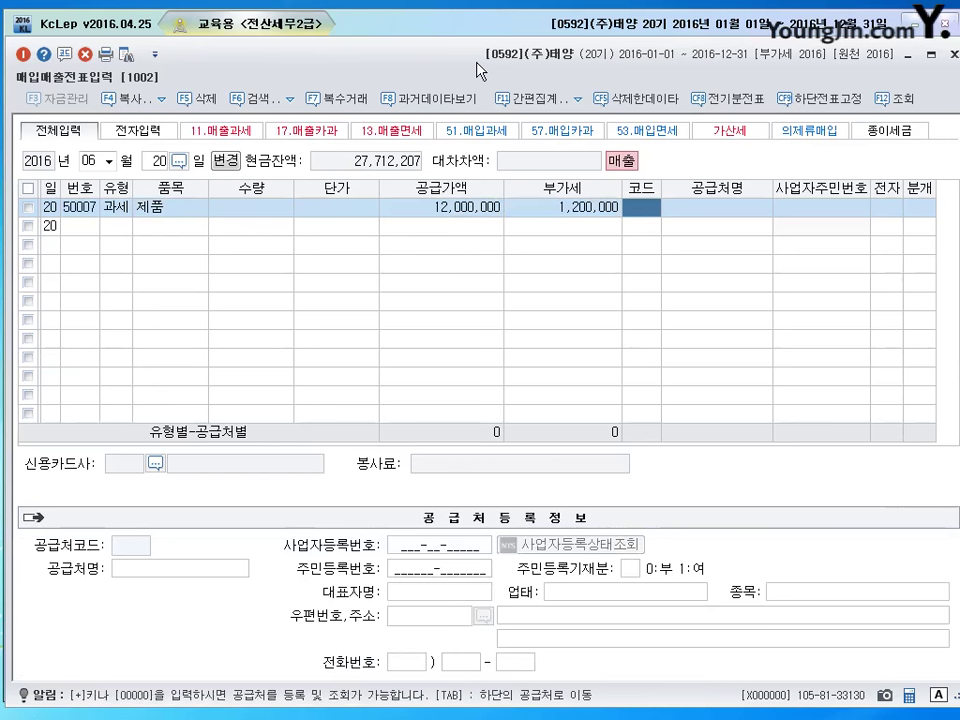
# Pick customer (주)세연상사, mark it as an electronic invoice, and choose journal type 3 혼합.
pyautogui.write('세연')
pyautogui.press('Return')
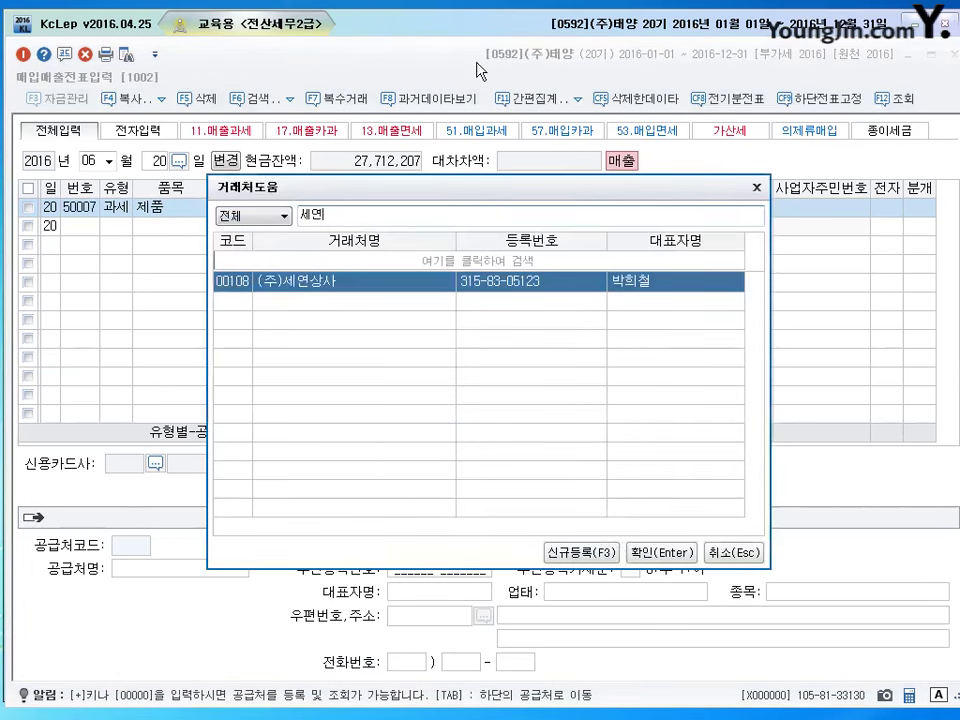
pyautogui.press('Return')
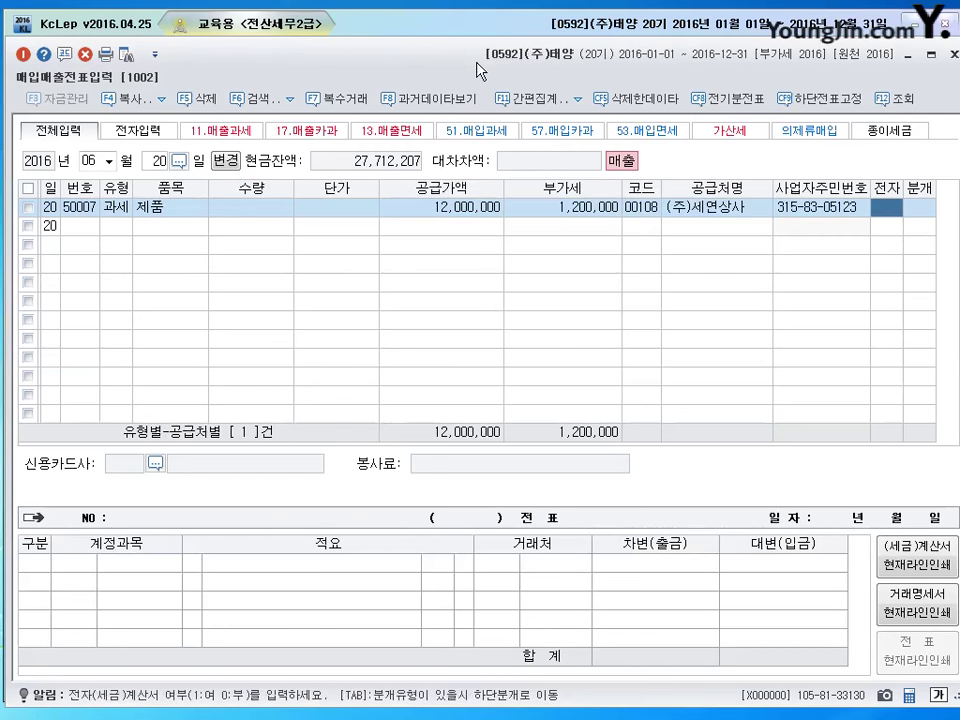
pyautogui.write('1')
pyautogui.press('Return')
pyautogui.write('3')
pyautogui.press('Return')
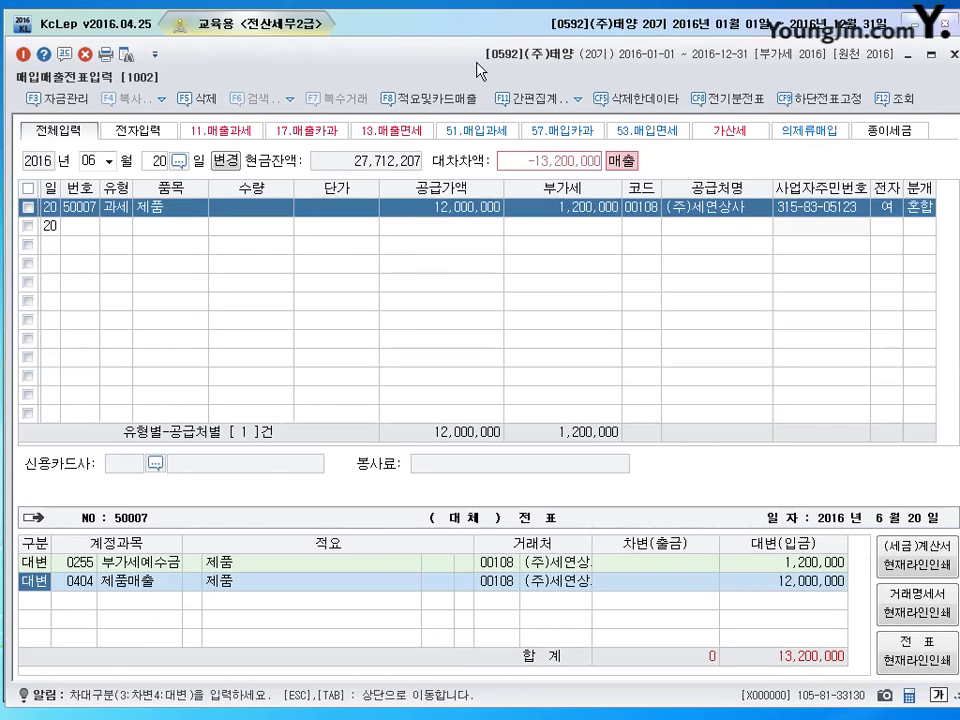
# Add debit lines 0101 현금 4,000,000 and 0108 외상매출금 9,200,000, then close the entry.
pyautogui.press('Down')
pyautogui.write('3')
pyautogui.press('Return')
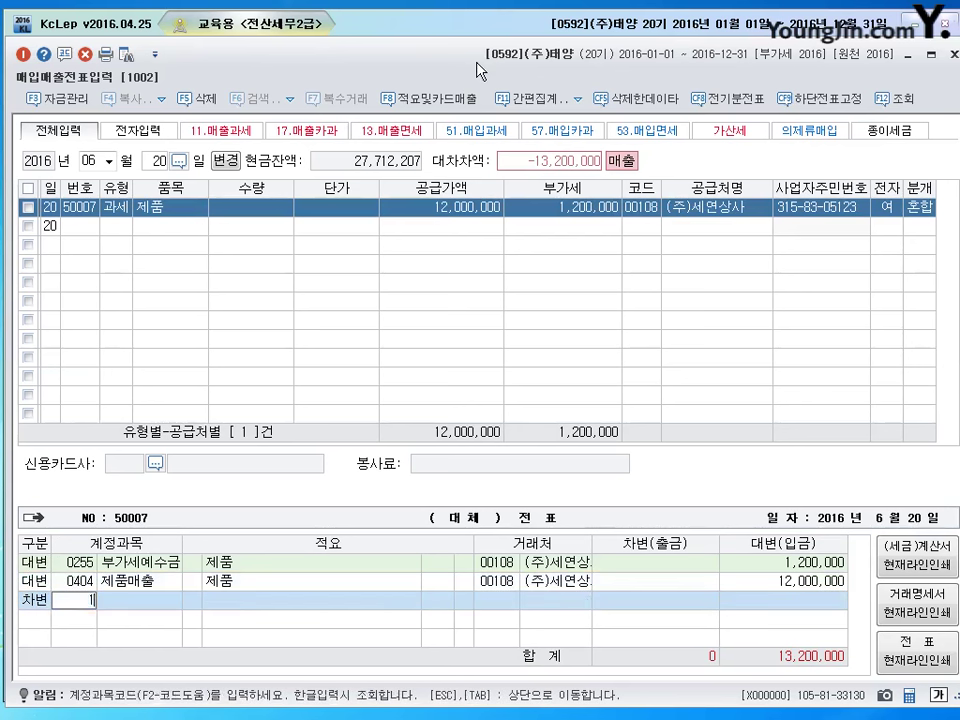
pyautogui.write('101')
pyautogui.press('Return')
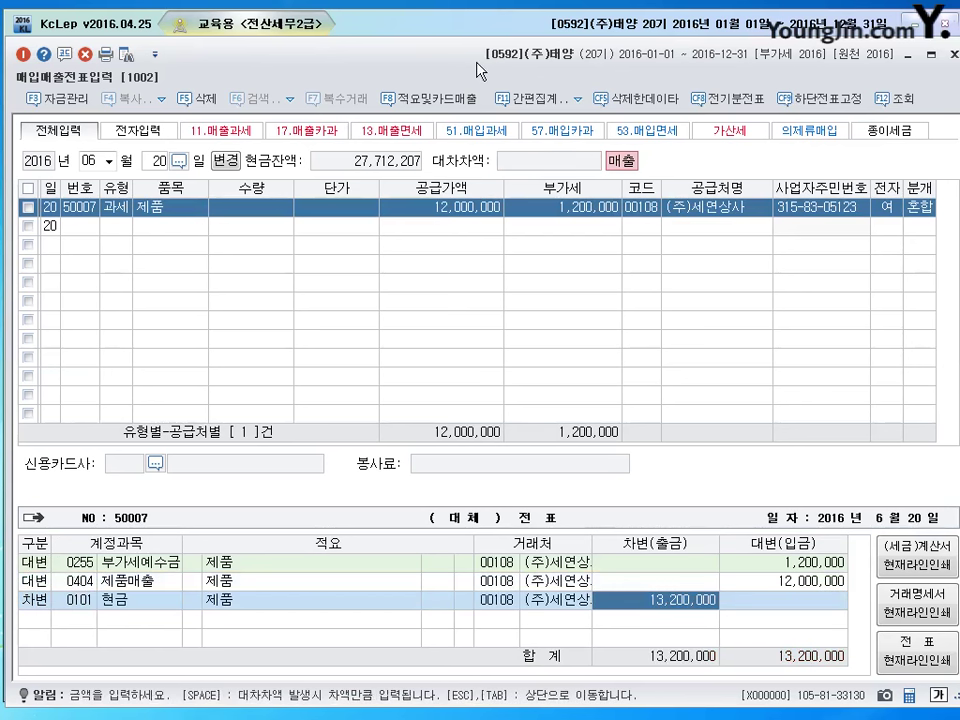
pyautogui.write('4000000')
pyautogui.press('Return')
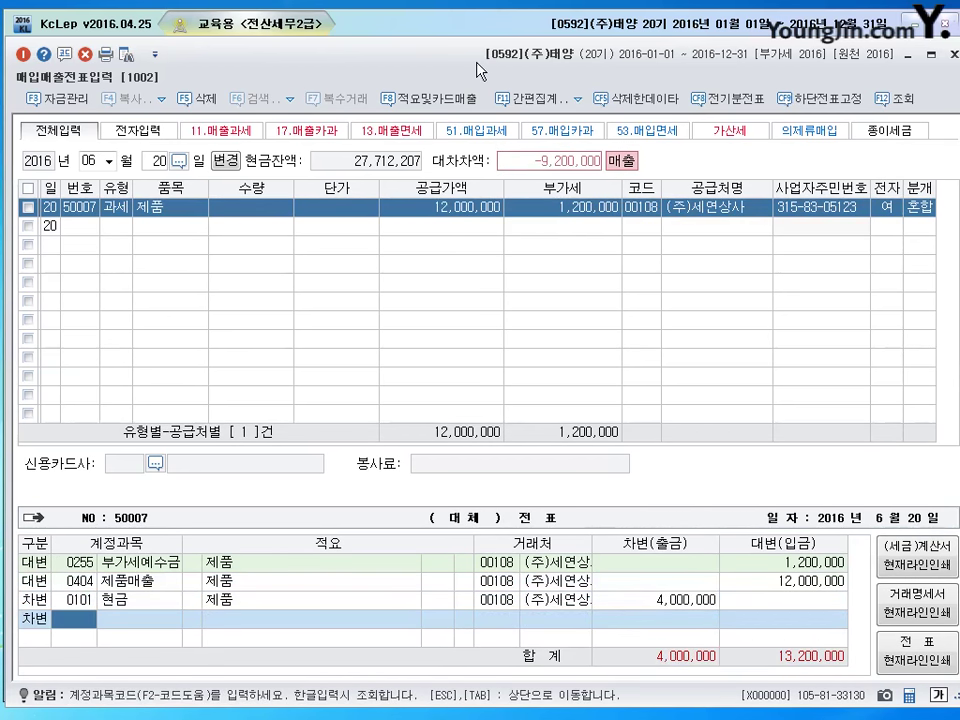
pyautogui.write('108')
pyautogui.press('Return')
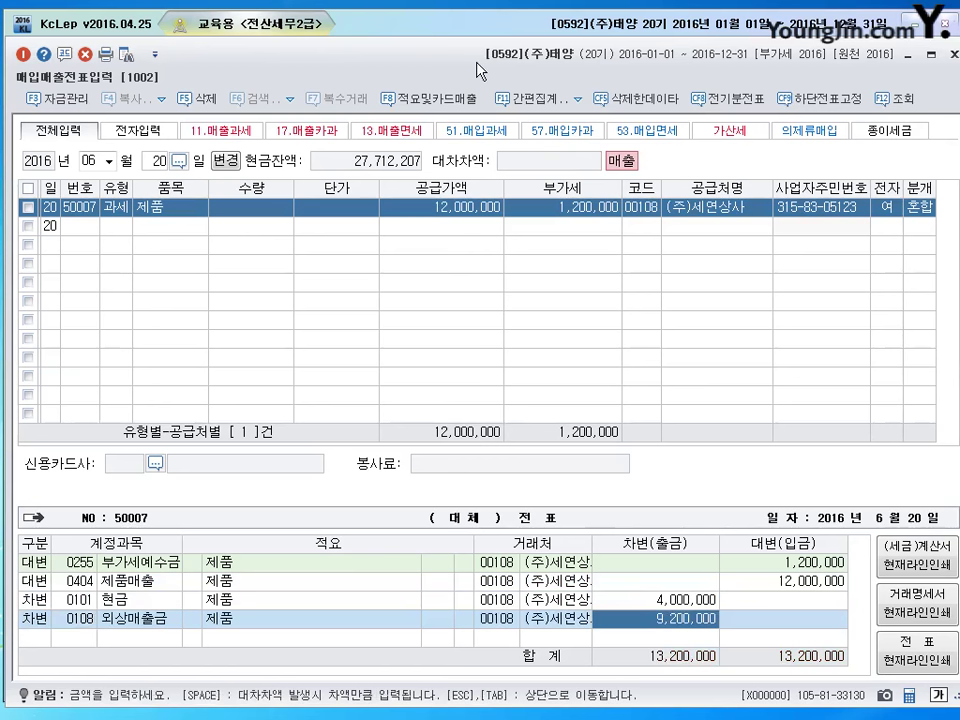
pyautogui.press('Return')
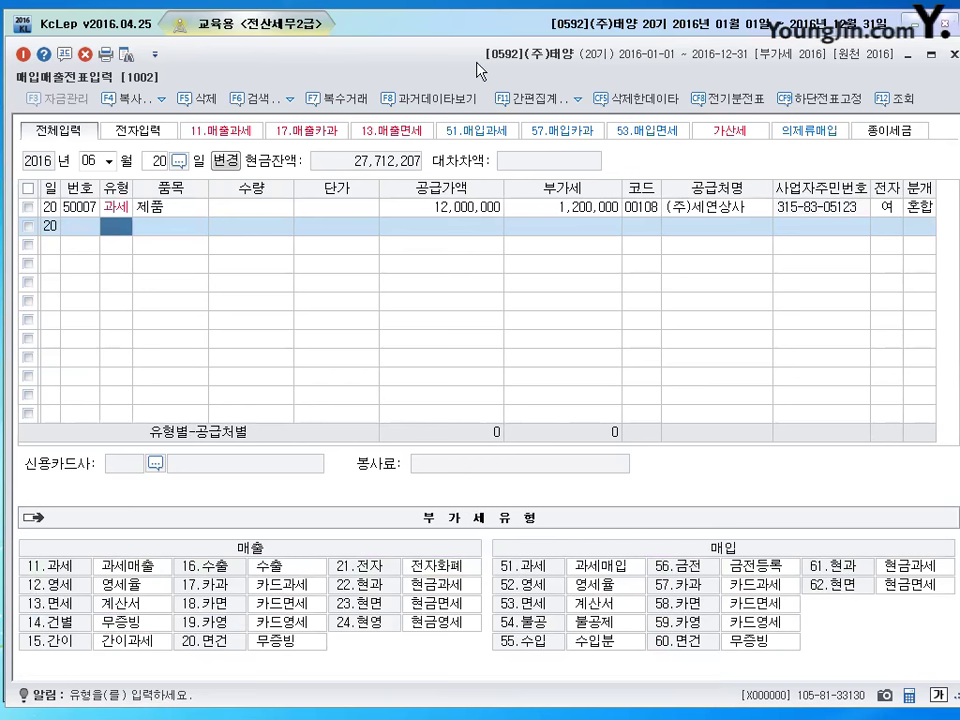
# Switch to 25 June and start a new row with VAT type 14 건별.
pyautogui.hotkey('shift', 'Tab')
pyautogui.write('25')
pyautogui.press('Return')
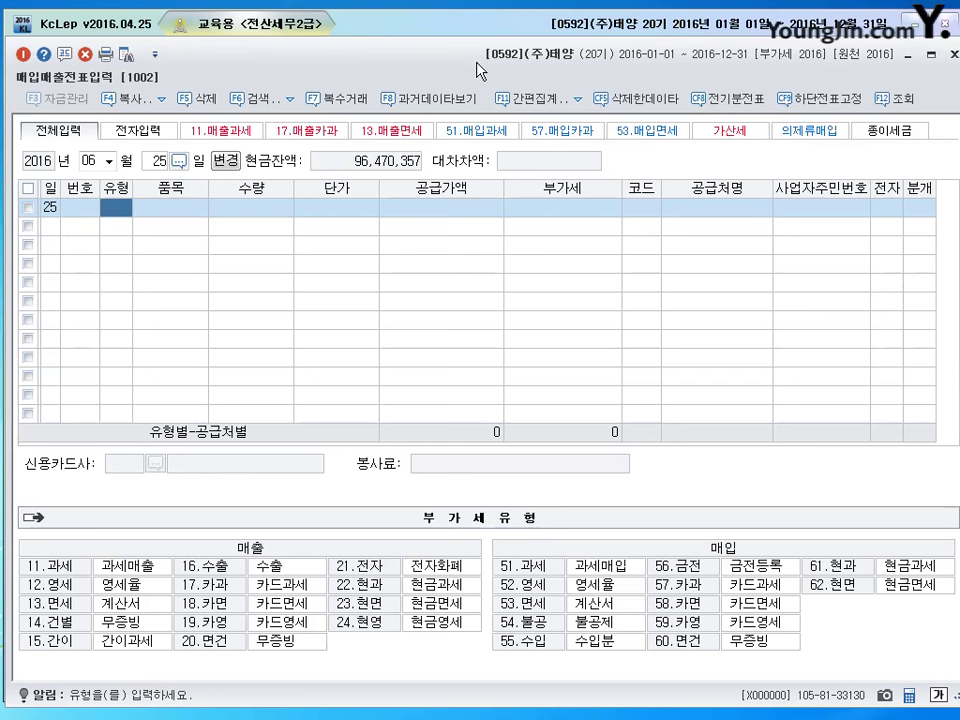
pyautogui.write('14')
pyautogui.press('Return')
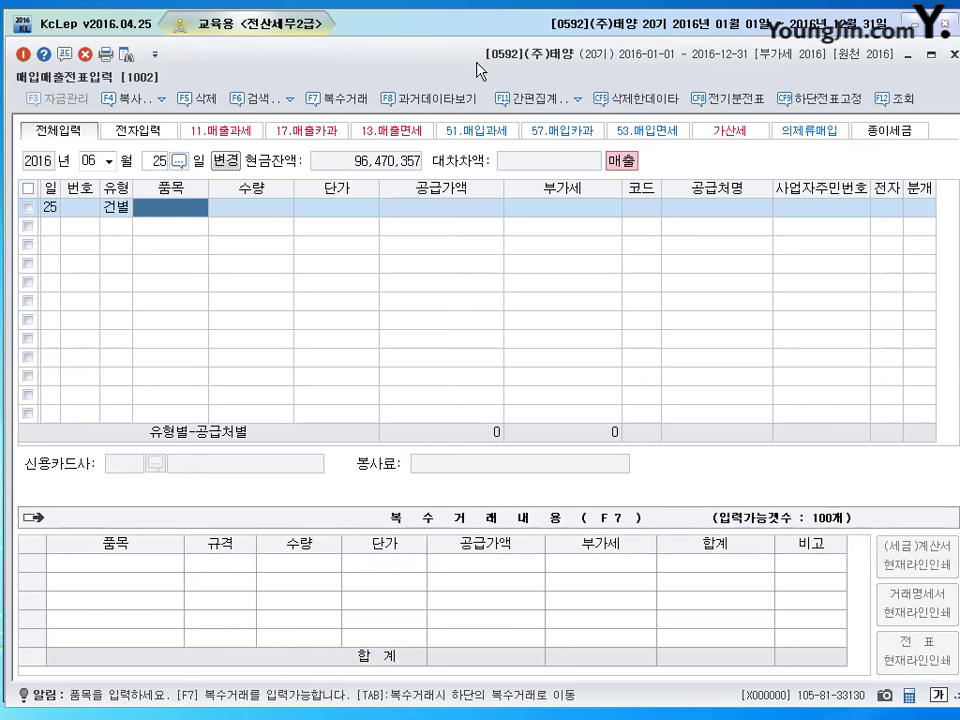
# Enter 원재료 as the item name, fixing its last character.
pyautogui.write('원재료')
pyautogui.press('Return')
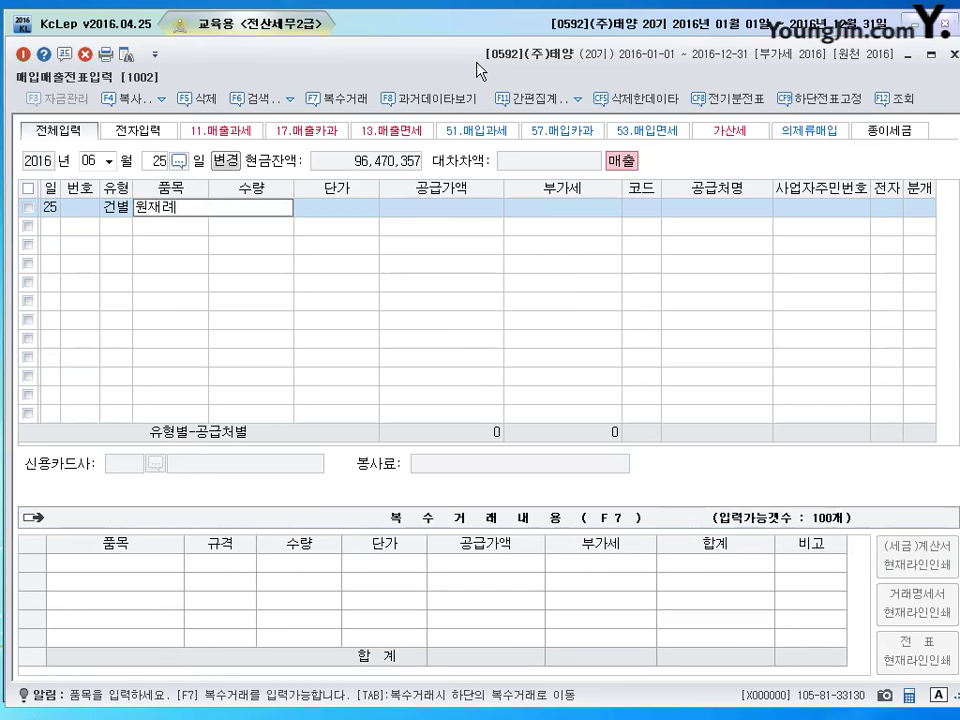
pyautogui.press('BackSpace')
pyautogui.write('ㄹ')
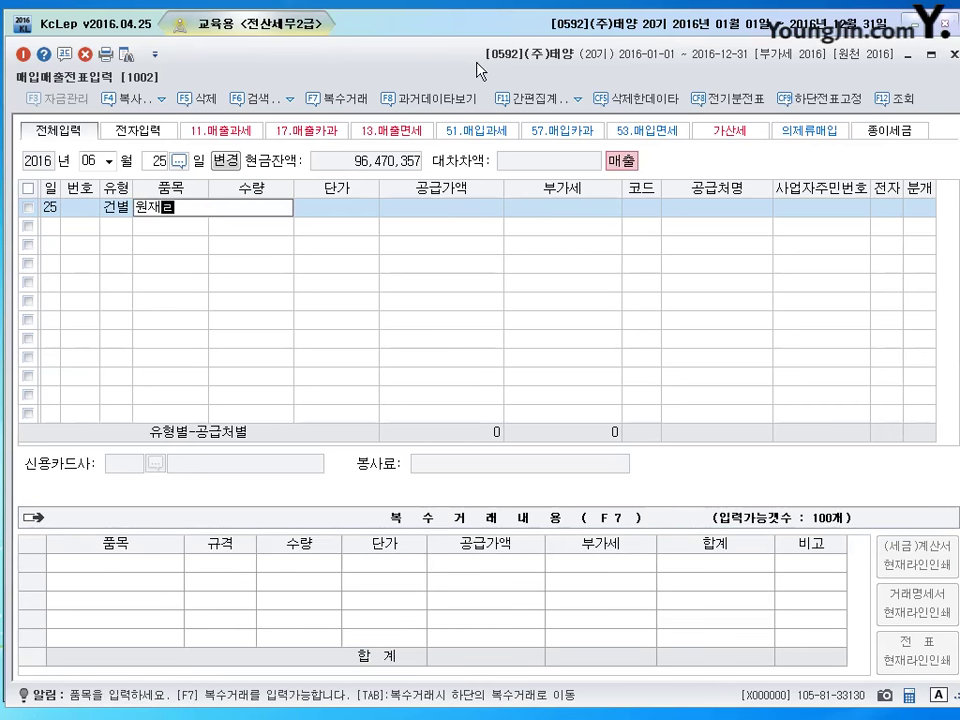
pyautogui.write('ㅛ')
pyautogui.press('Return')
pyautogui.press('Return')
pyautogui.press('Return')
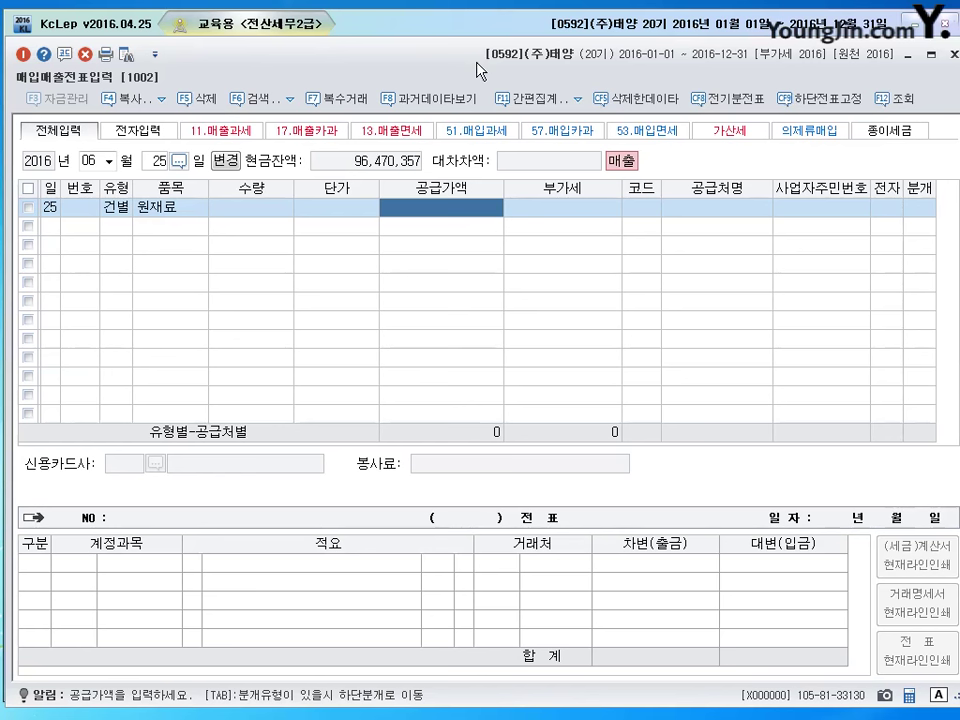
# Enter supply value 800,000 and VAT 80,000, correcting several mistyped amounts along the way.
pyautogui.write('8000000')
pyautogui.press('Return')
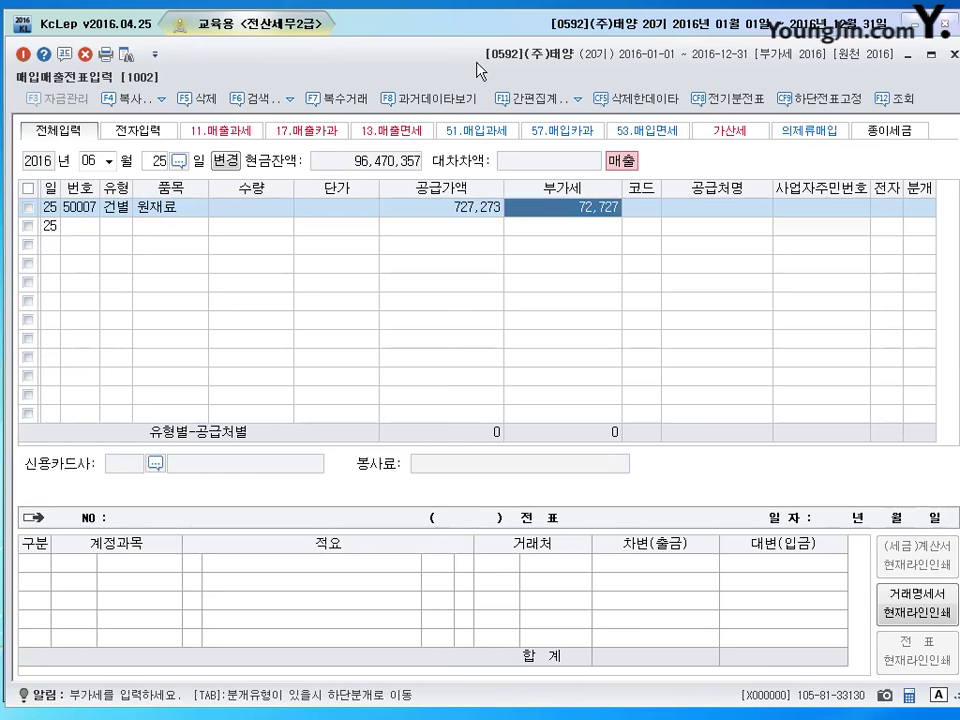
pyautogui.press('Left')
pyautogui.press('Right')
pyautogui.press('Left')
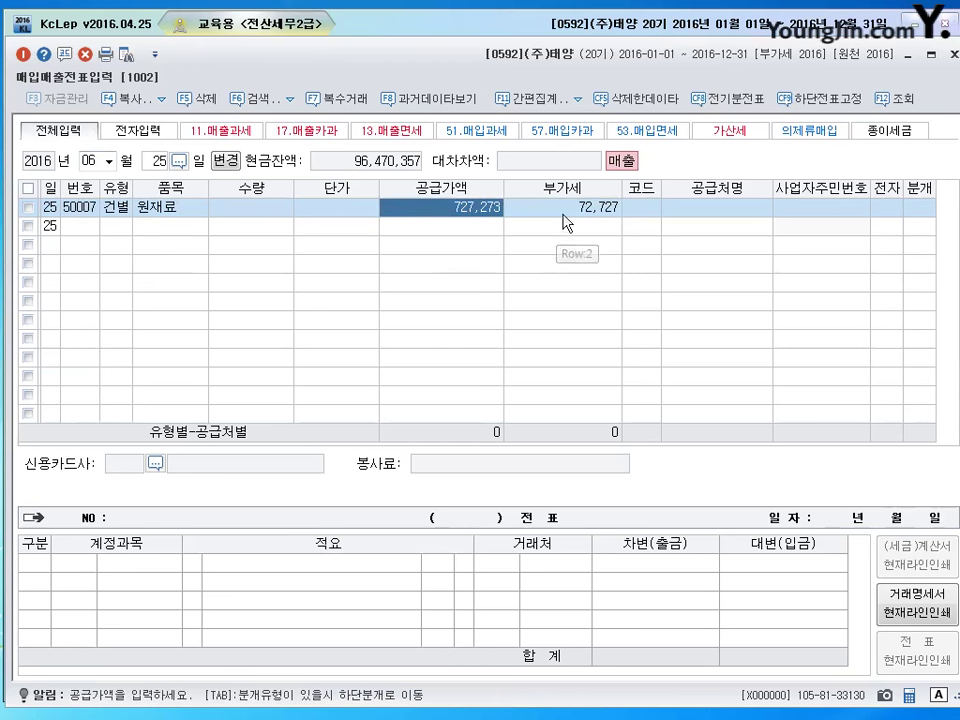
pyautogui.write('8800000')
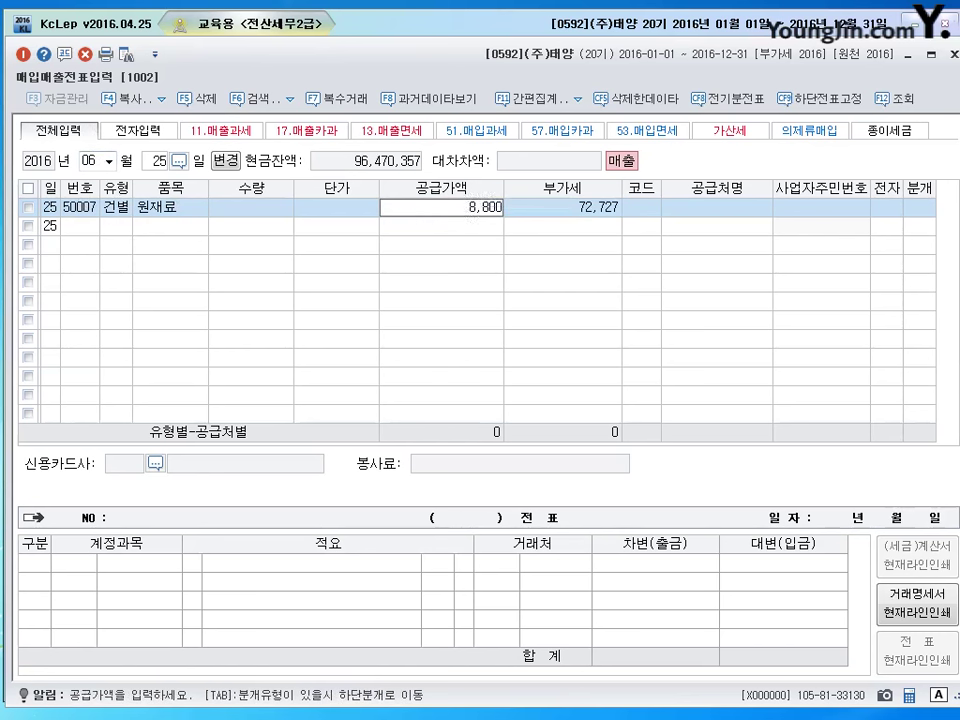
pyautogui.press('Return')
pyautogui.click(480, 213)
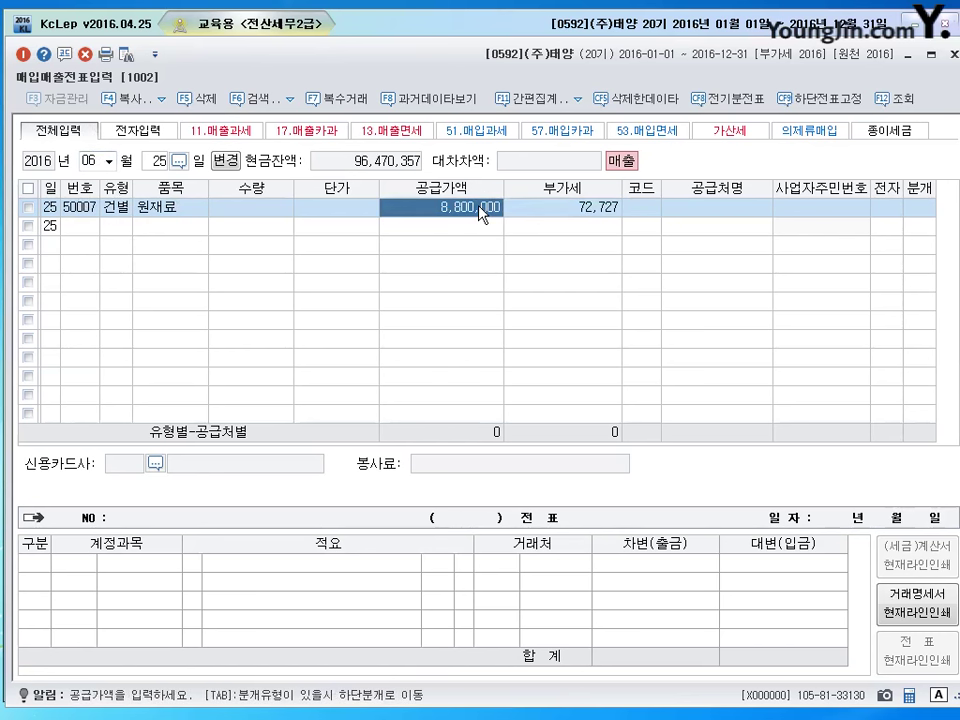
pyautogui.write('800')
pyautogui.press('BackSpace')
pyautogui.press('BackSpace')
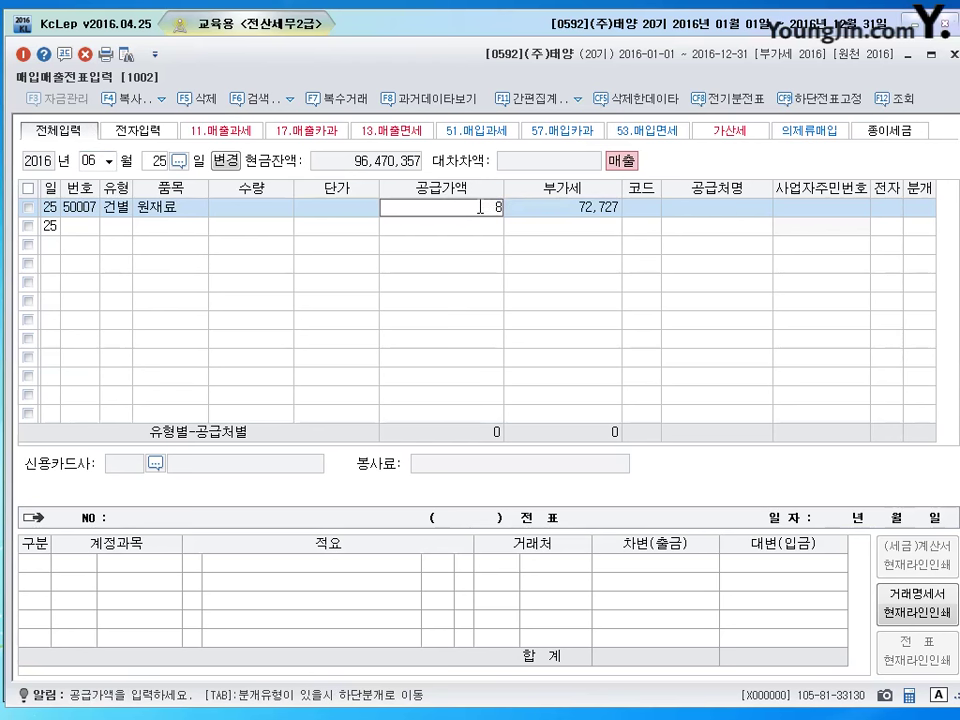
pyautogui.write('800000')
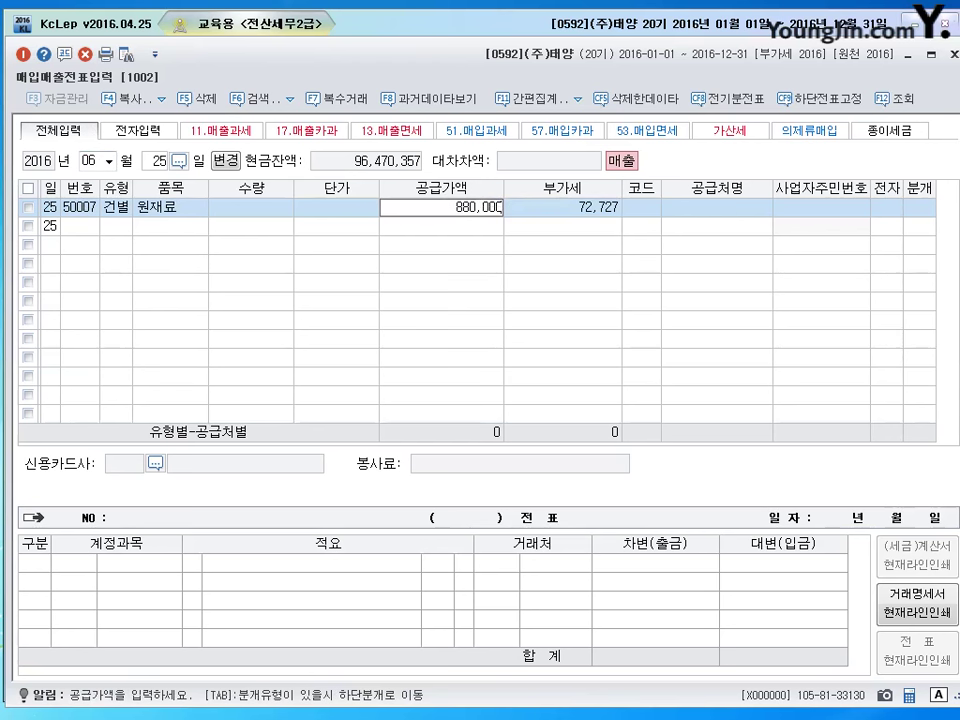
pyautogui.press('Return')
pyautogui.click(482, 212)
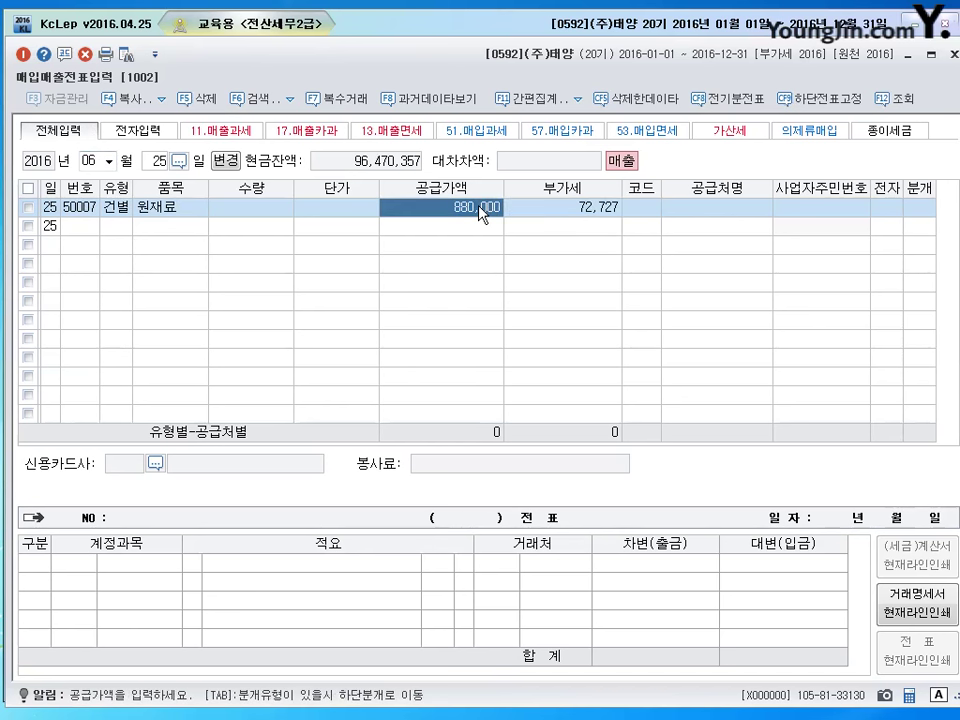
pyautogui.click(574, 214)
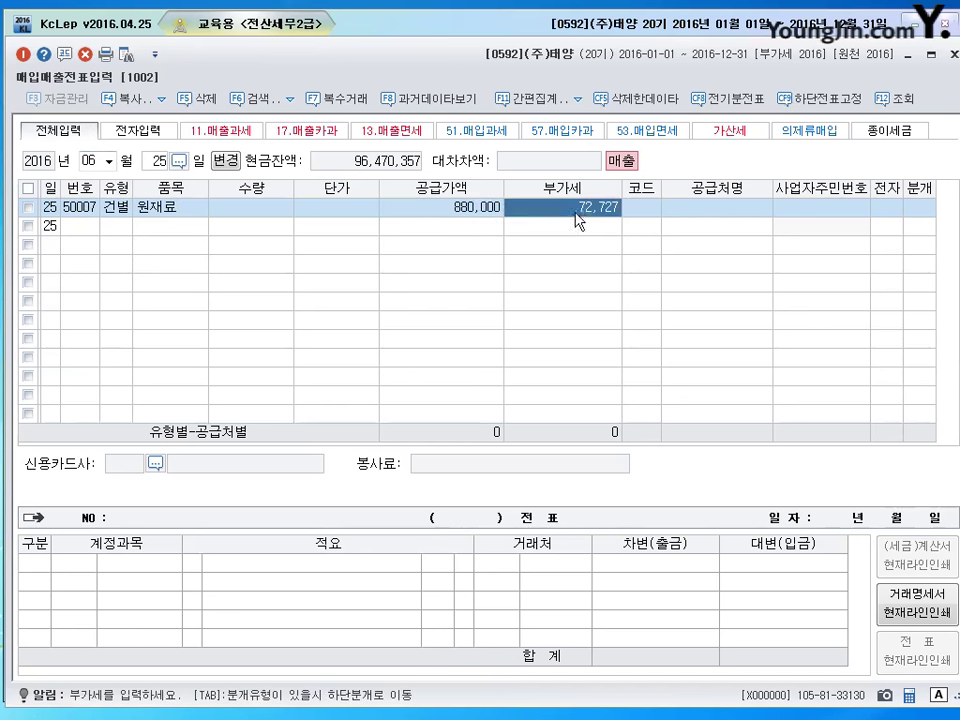
pyautogui.click(463, 215)
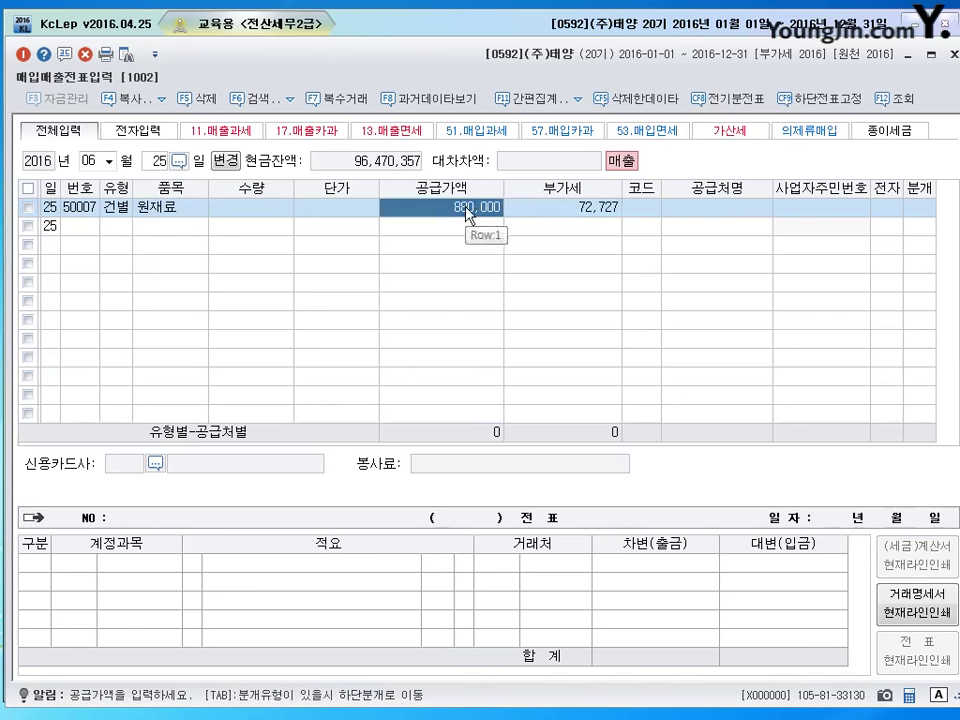
pyautogui.click(537, 213)
pyautogui.click(472, 212)
pyautogui.write('8200000')
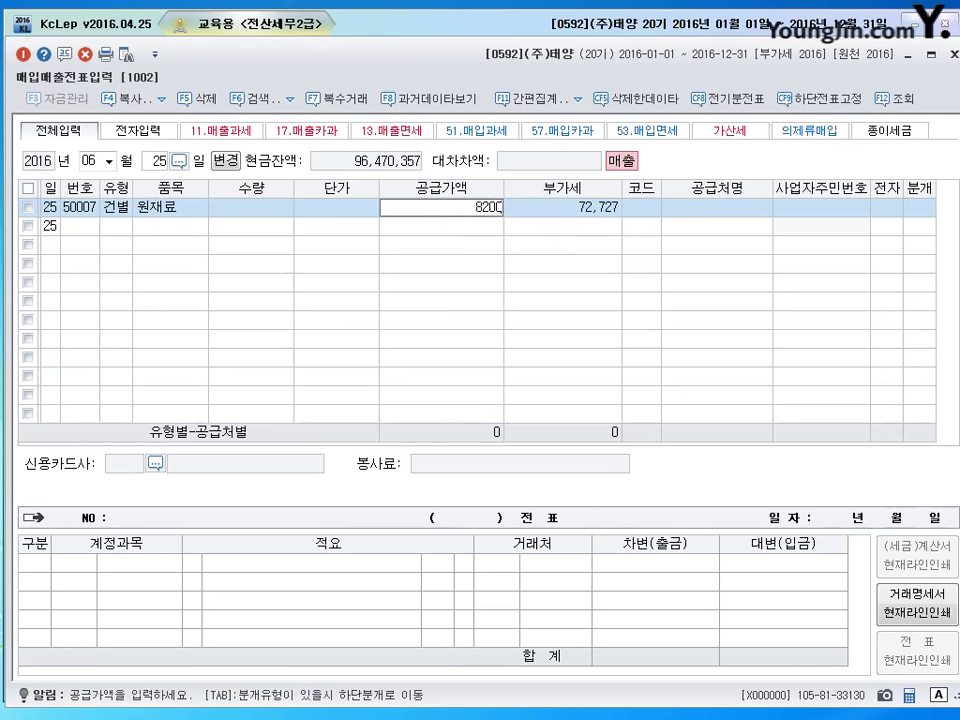
pyautogui.press('Return')
pyautogui.click(475, 216)
pyautogui.write('800000')
pyautogui.press('Return')
pyautogui.write('80000')
pyautogui.press('Return')
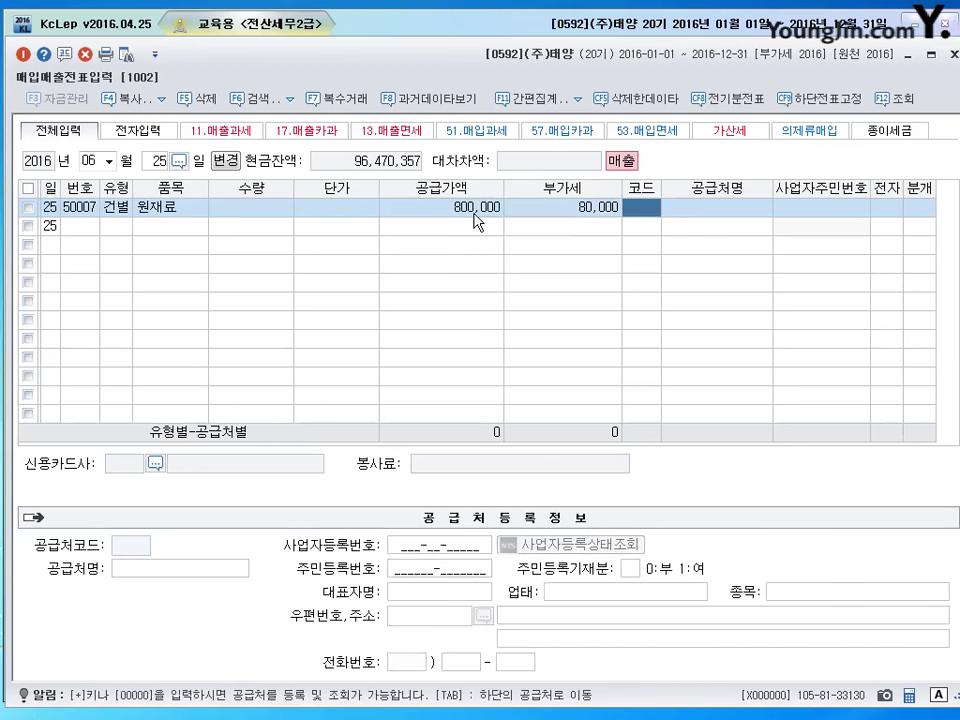
# Select partner (주)동양 and journal type 3 혼합.
pyautogui.write('동양')
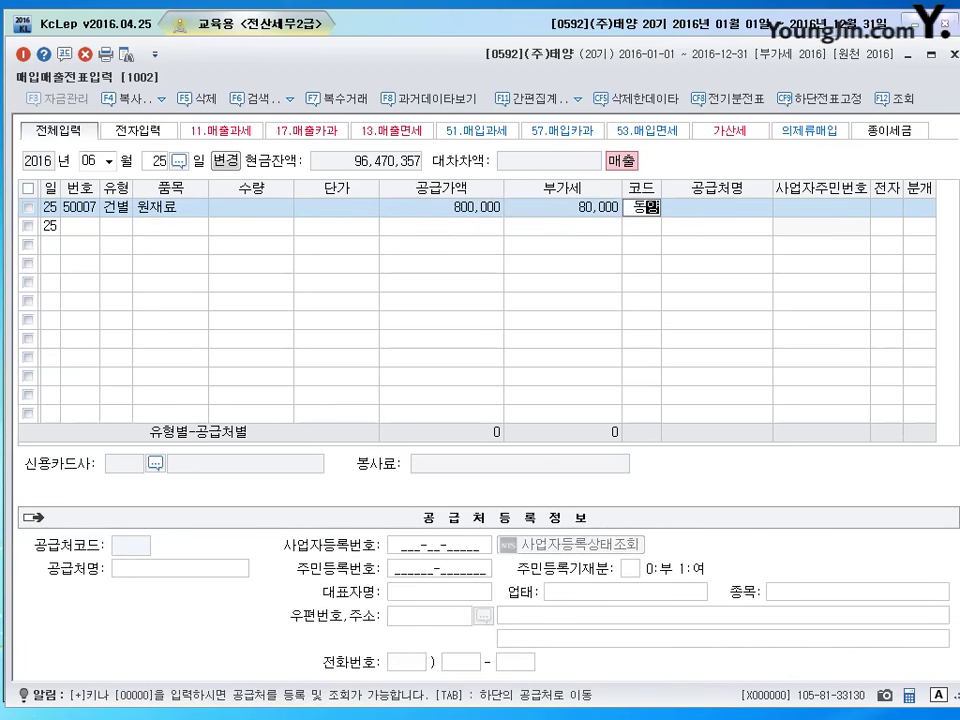
pyautogui.press('Return')
pyautogui.press('Return')
pyautogui.press('Return')
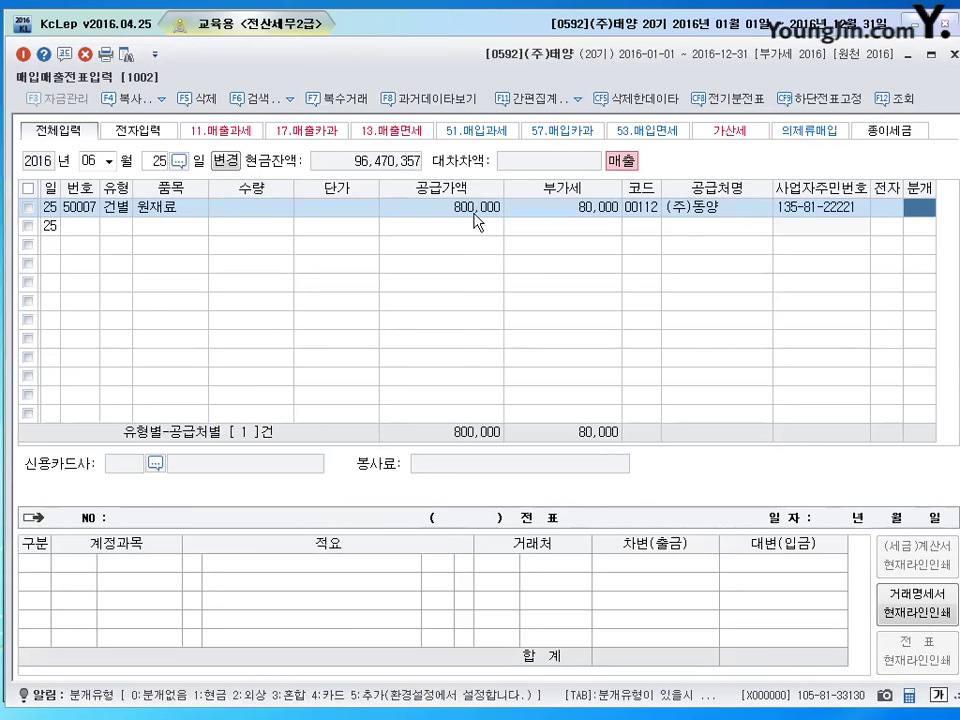
pyautogui.write('3')
pyautogui.press('Return')
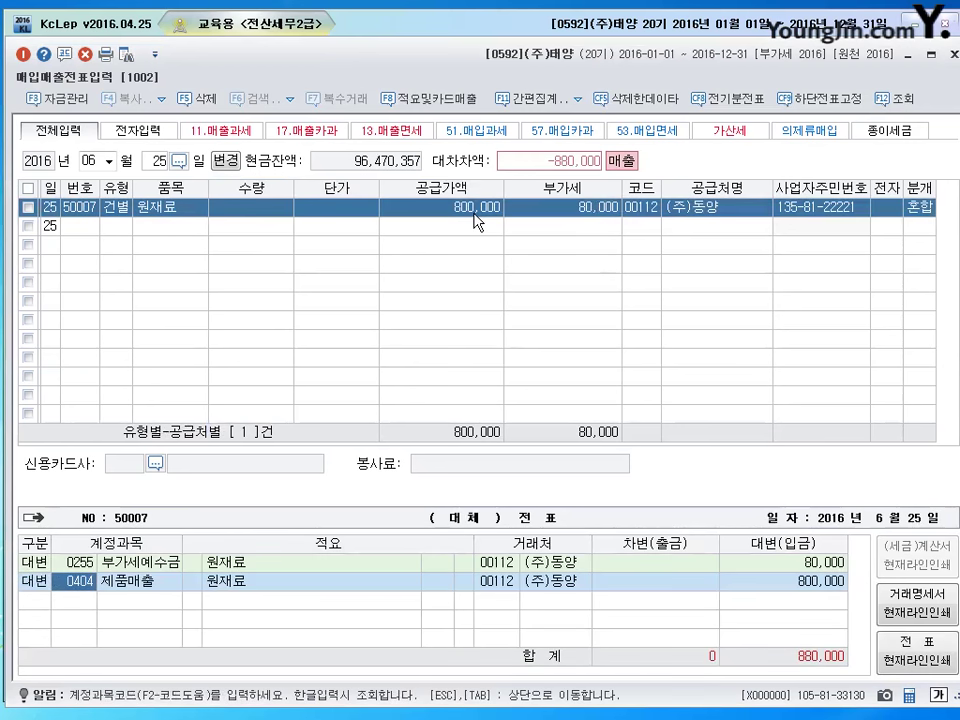
# Change the credit line to 0153 원재료 for 600,000 and add a 0813 접대비 debit line.
pyautogui.write('153')
pyautogui.press('Return')
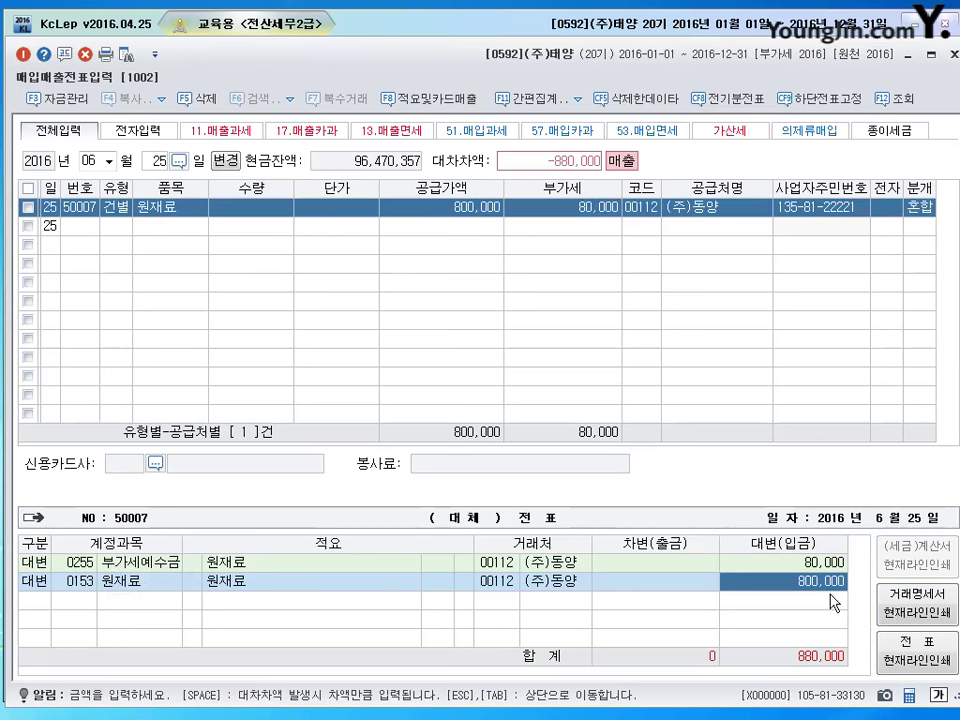
pyautogui.write('600000')
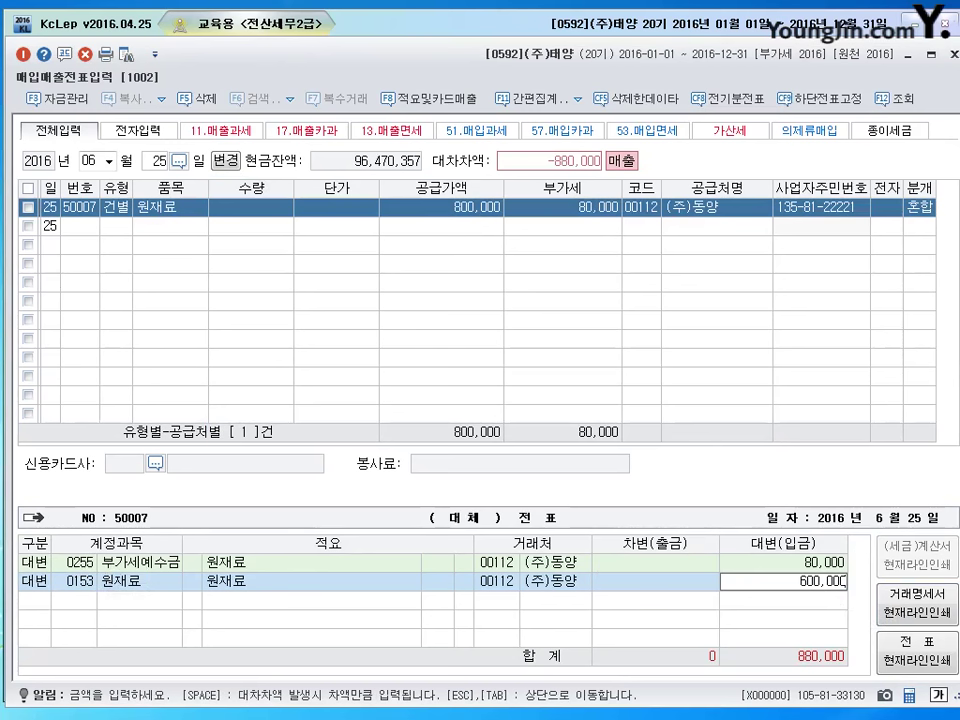
pyautogui.press('Return')
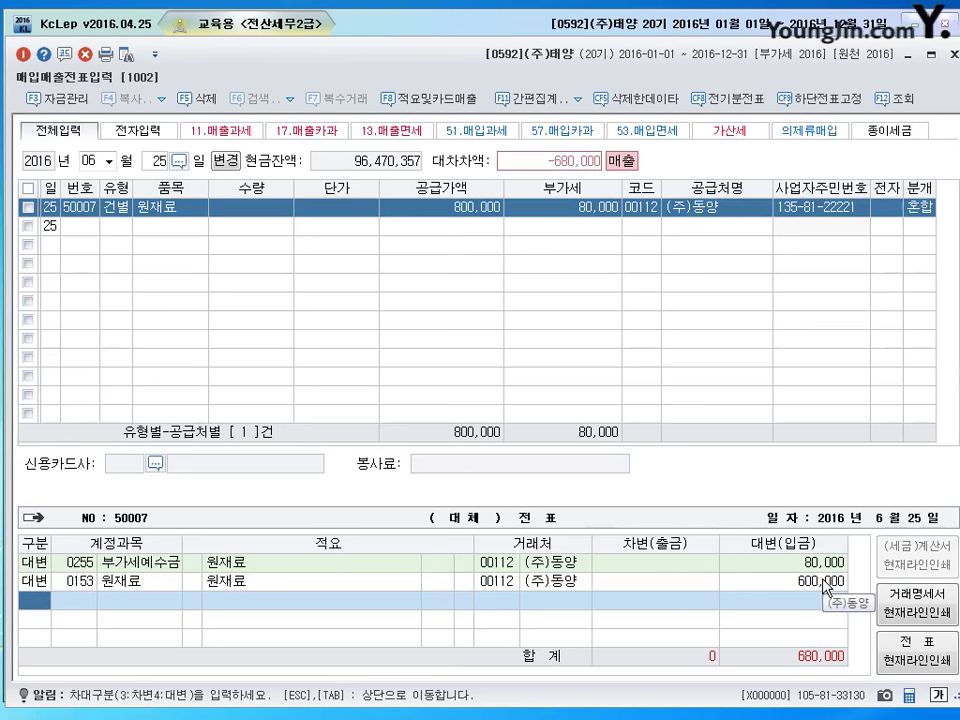
pyautogui.write('3')
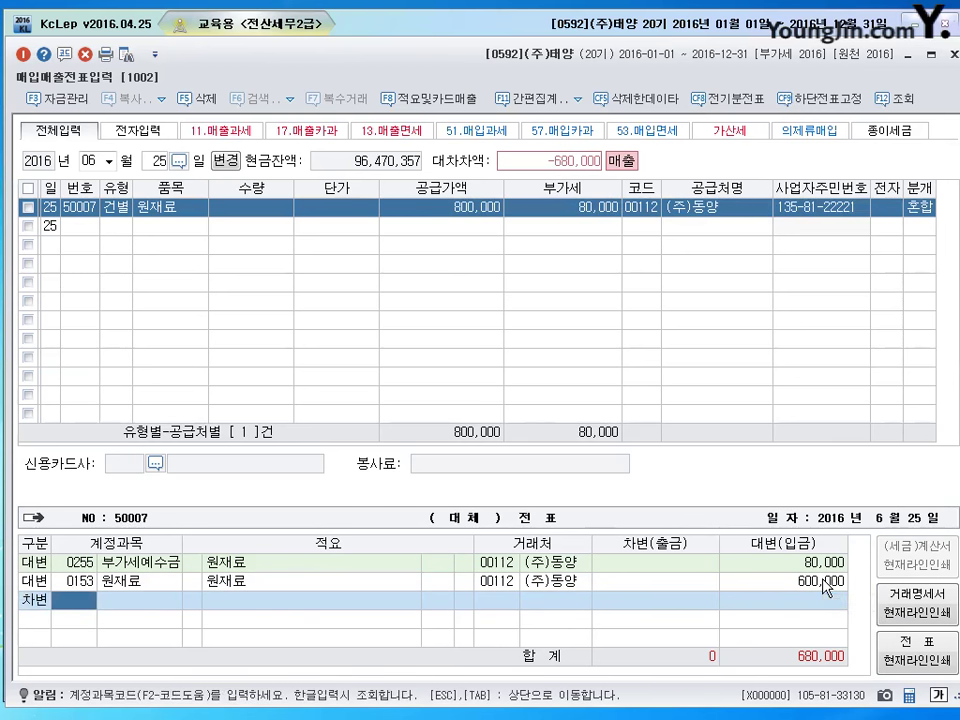
pyautogui.write('813')
pyautogui.press('Return')
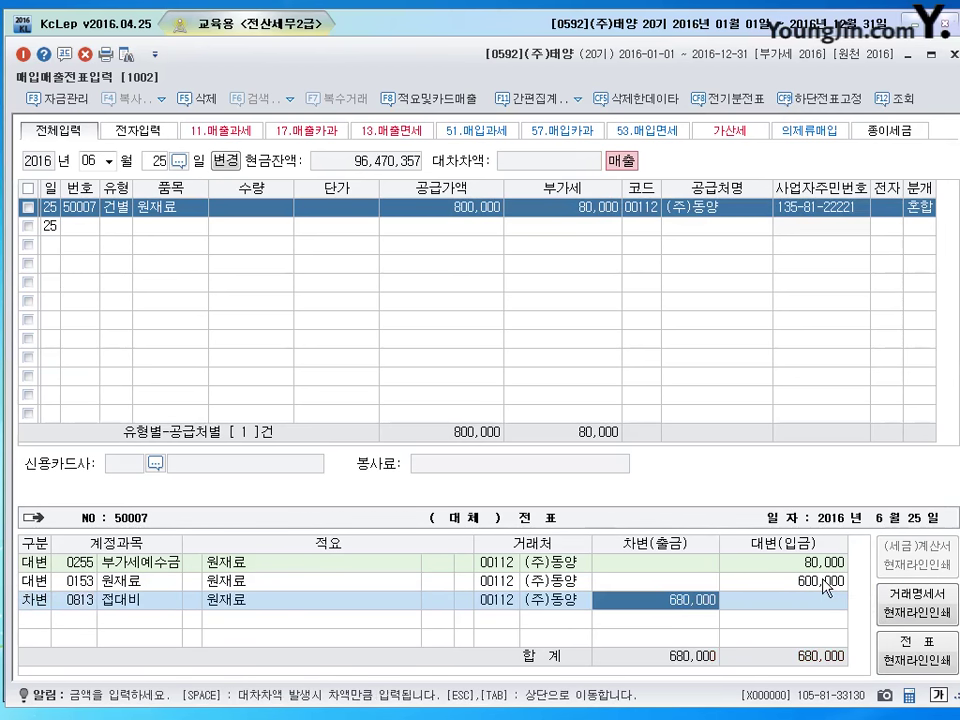
# Give the 원재료 credit line description code 08 (타계정으로 대체액).
pyautogui.click(826, 588)
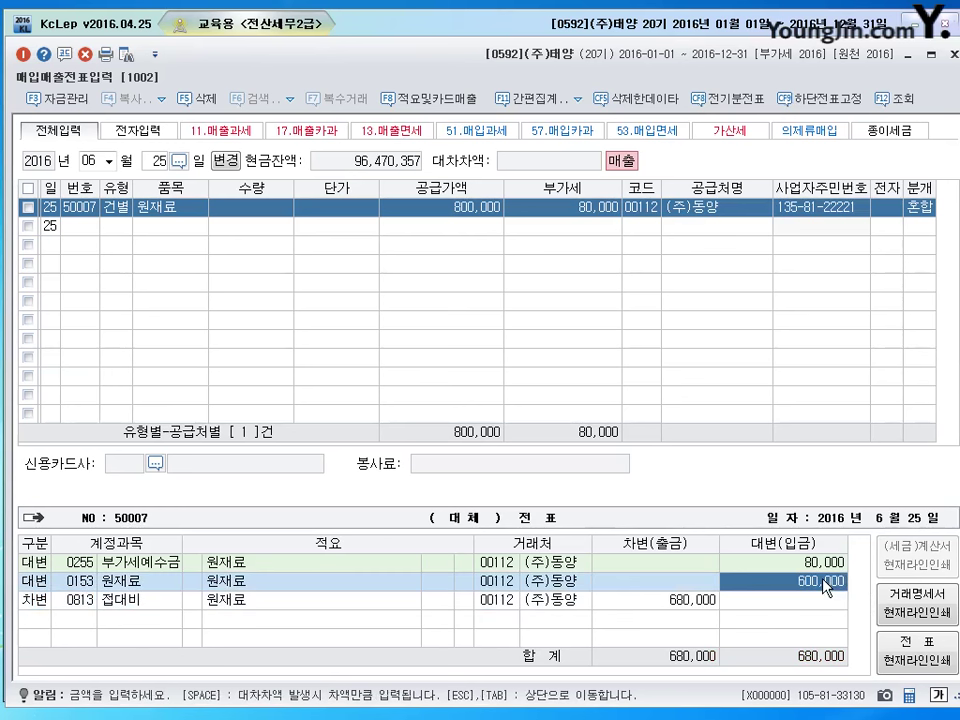
pyautogui.press('Left')
pyautogui.press('Left')
pyautogui.press('Left')
pyautogui.press('Left')
pyautogui.press('Left')
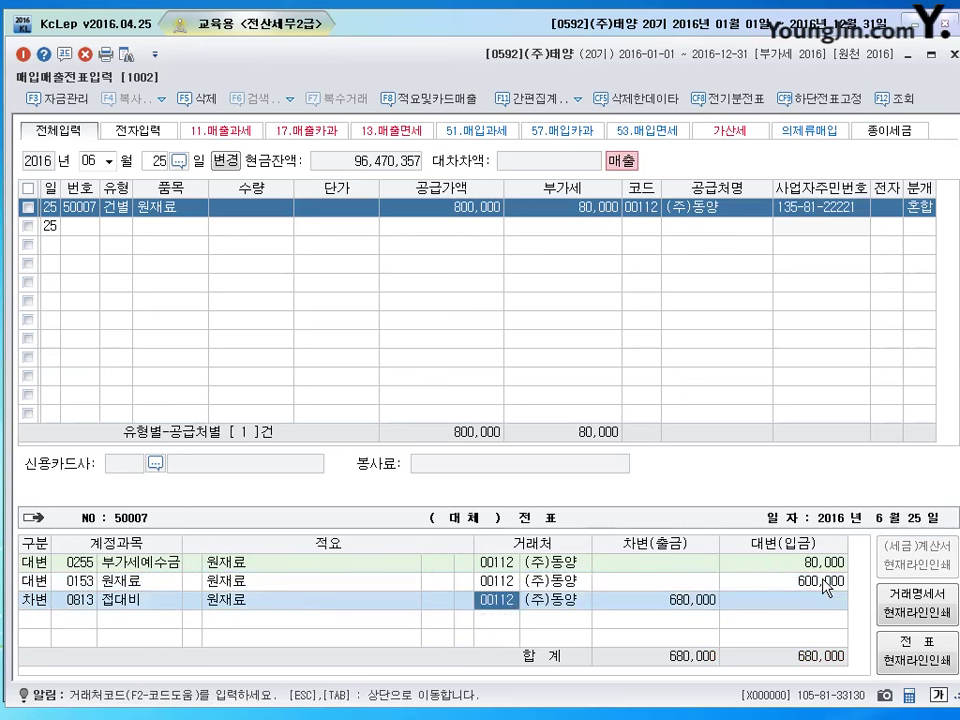
pyautogui.press('Right')
pyautogui.press('Right')
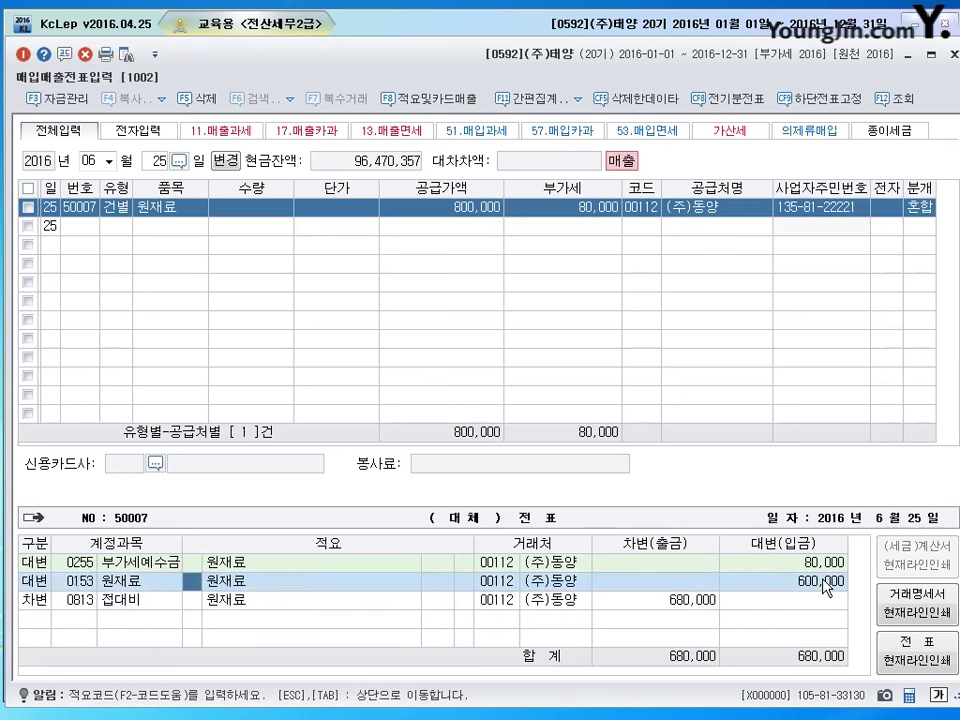
pyautogui.press('Down')
pyautogui.press('Up')
pyautogui.press('Left')
pyautogui.press('Right')
pyautogui.press('Down')
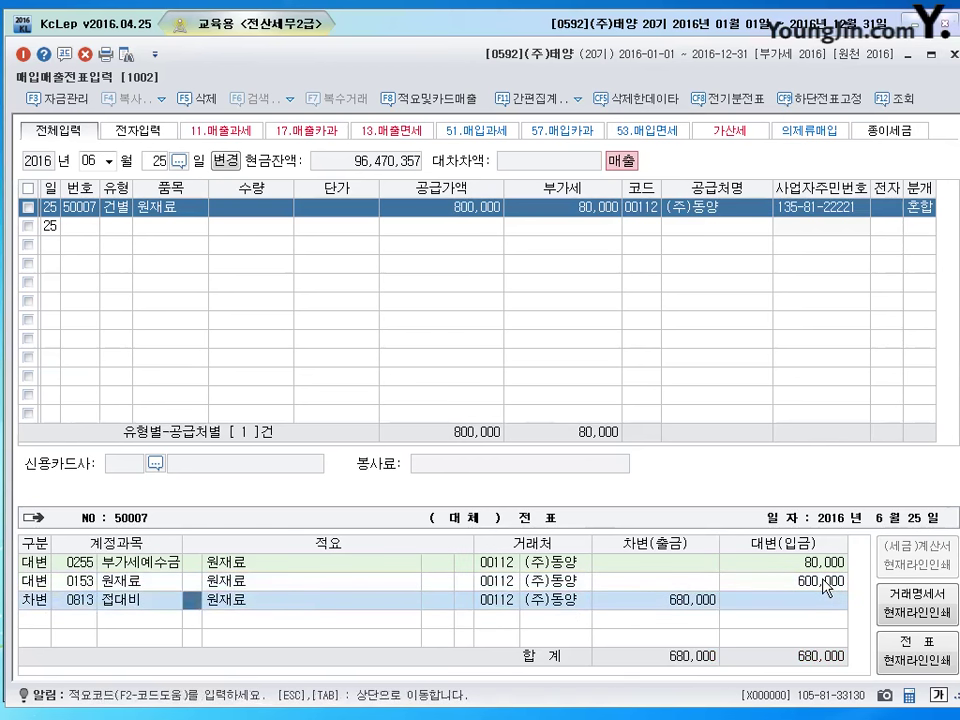
pyautogui.press('Right')
pyautogui.press('Up')
pyautogui.press('Left')
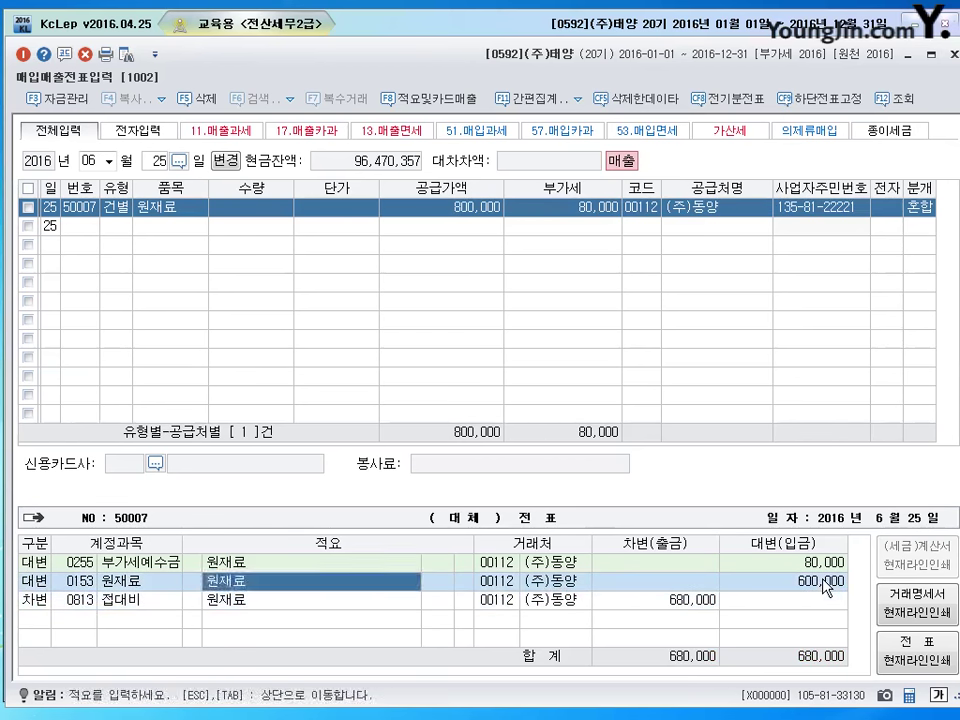
pyautogui.press('Left')
pyautogui.press('Right')
pyautogui.write('8')
pyautogui.press('Return')
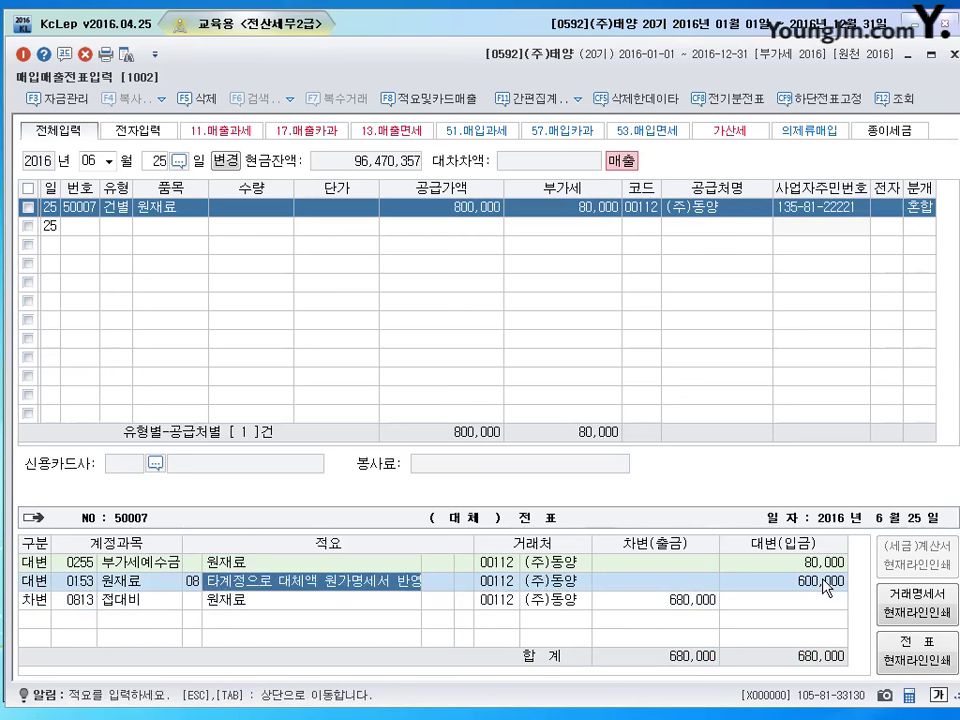
# Confirm the 600,000 원재료 credit and the 680,000 접대비 debit so the entry balances.
pyautogui.press('Down')
pyautogui.press('Up')
pyautogui.press('Left')
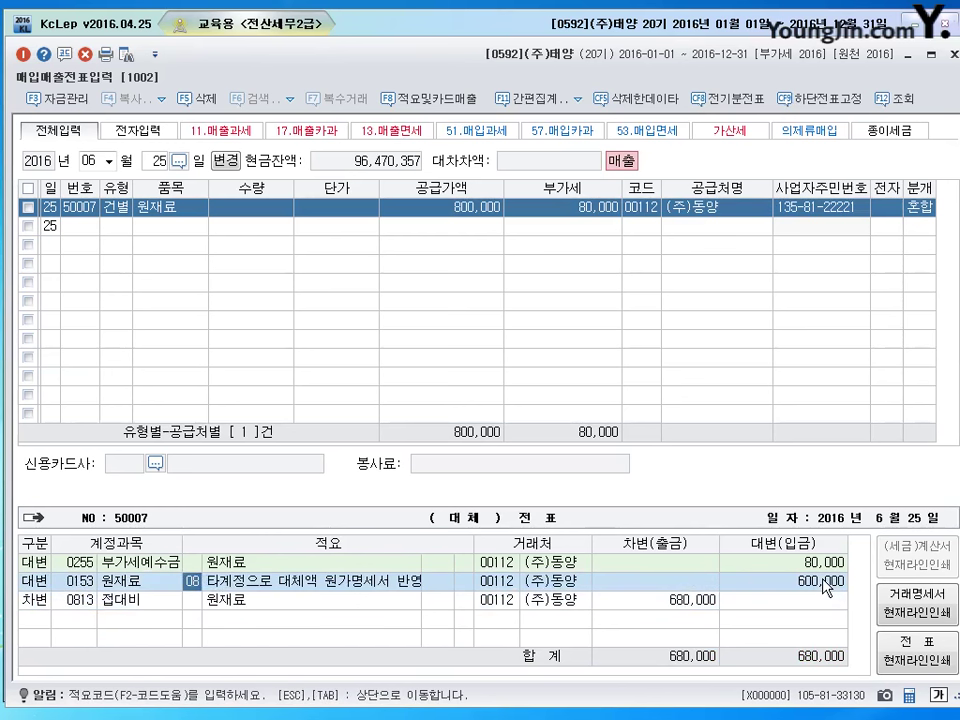
pyautogui.press('Down')
pyautogui.press('Up')
pyautogui.press('Left')
pyautogui.press('Left')
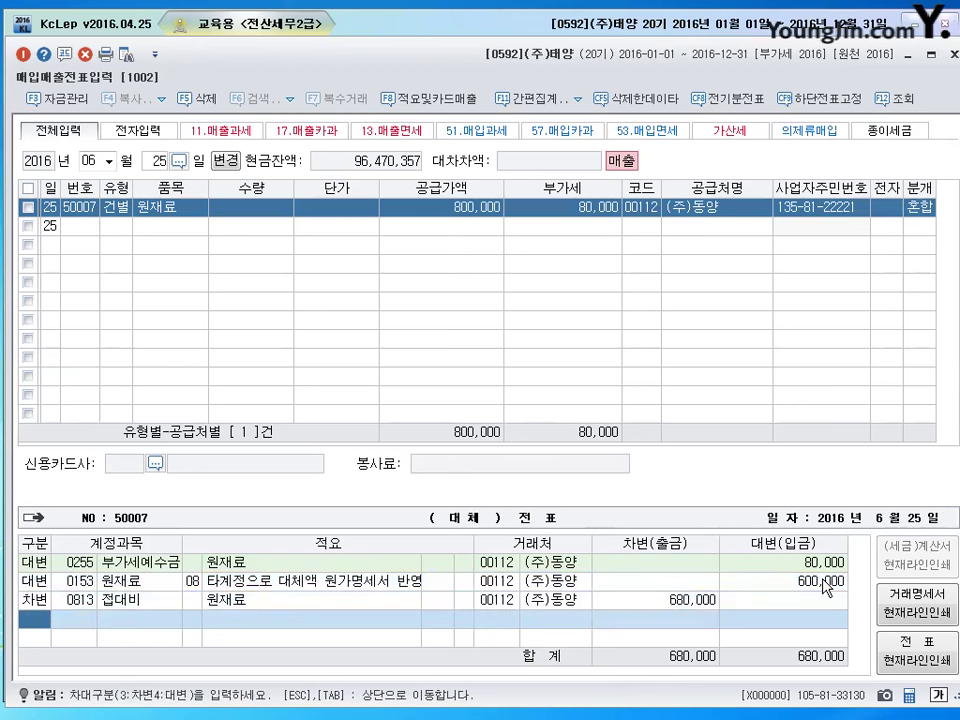
pyautogui.press('Return')
pyautogui.press('Return')
pyautogui.press('Return')
pyautogui.press('Return')
pyautogui.press('Return')
pyautogui.press('Return')
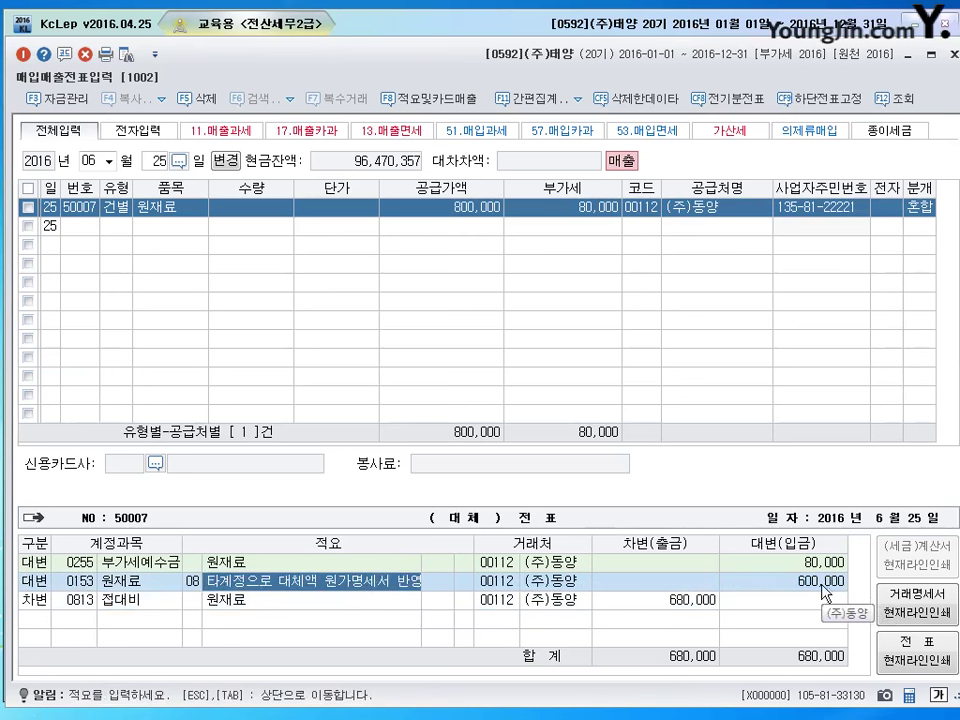
pyautogui.press('Return')
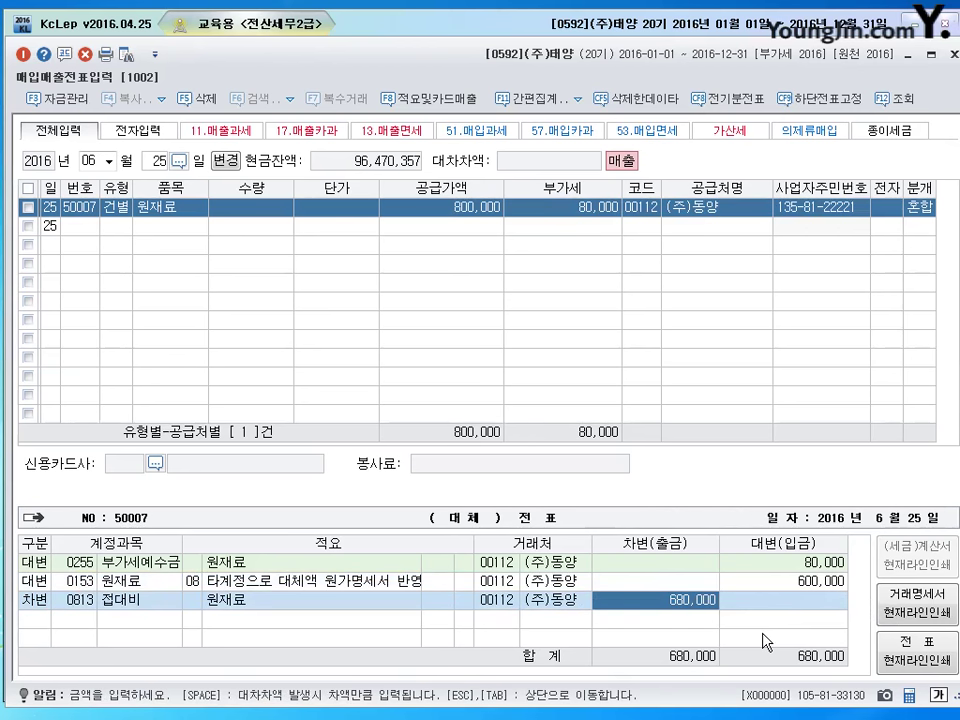
# Start a June 30 type-51 taxable purchase of 원재료 with a 12,000,000 supply amount.
pyautogui.click(157, 162)
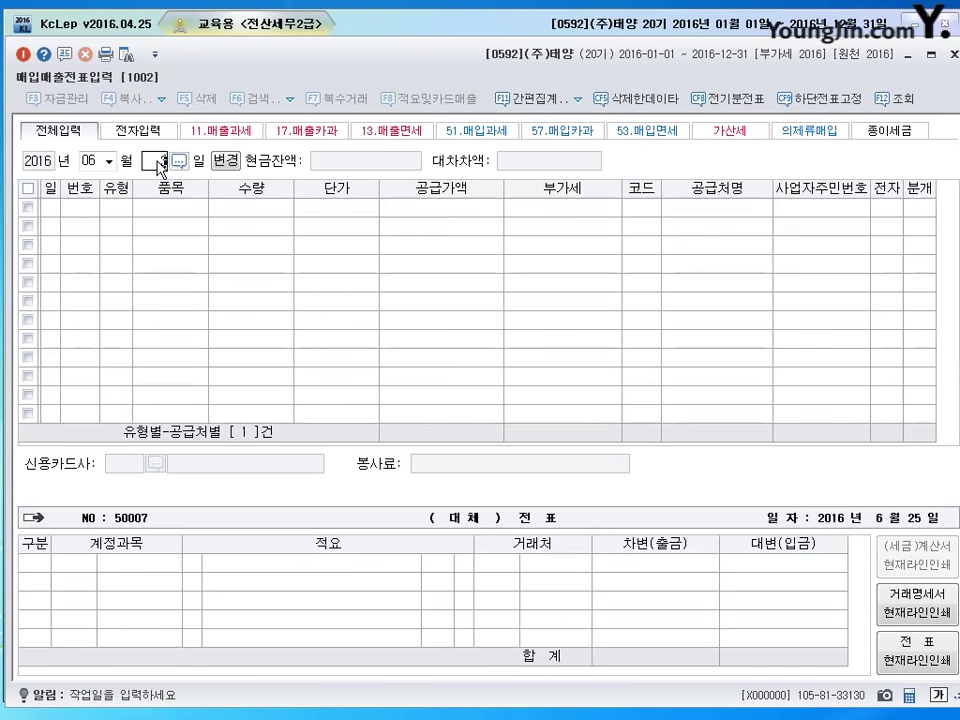
pyautogui.write('30')
pyautogui.press('Return')
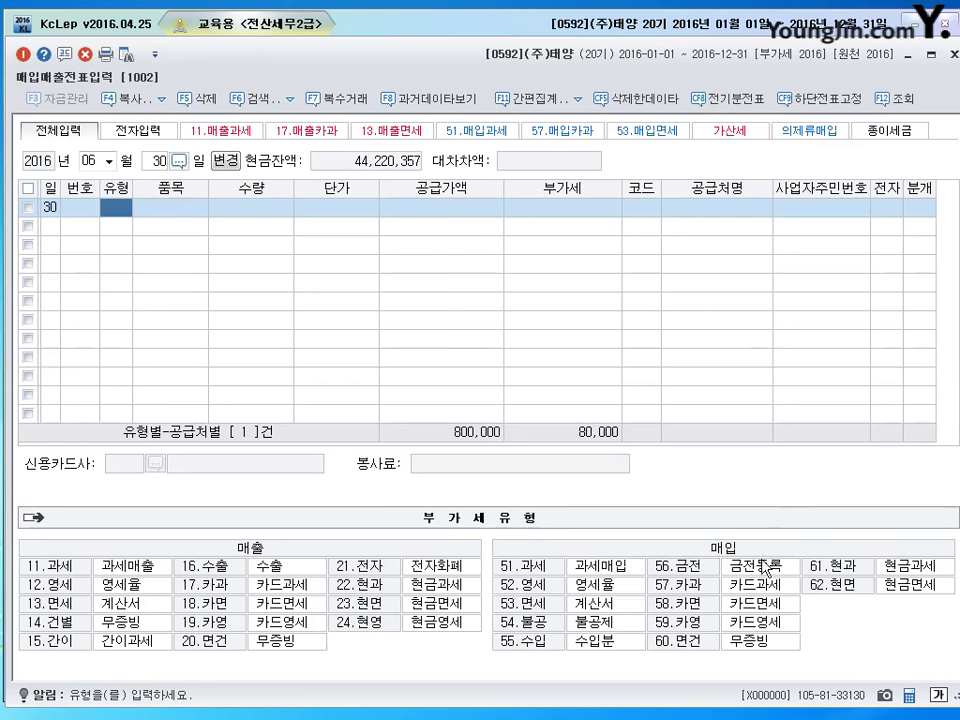
pyautogui.write('51')
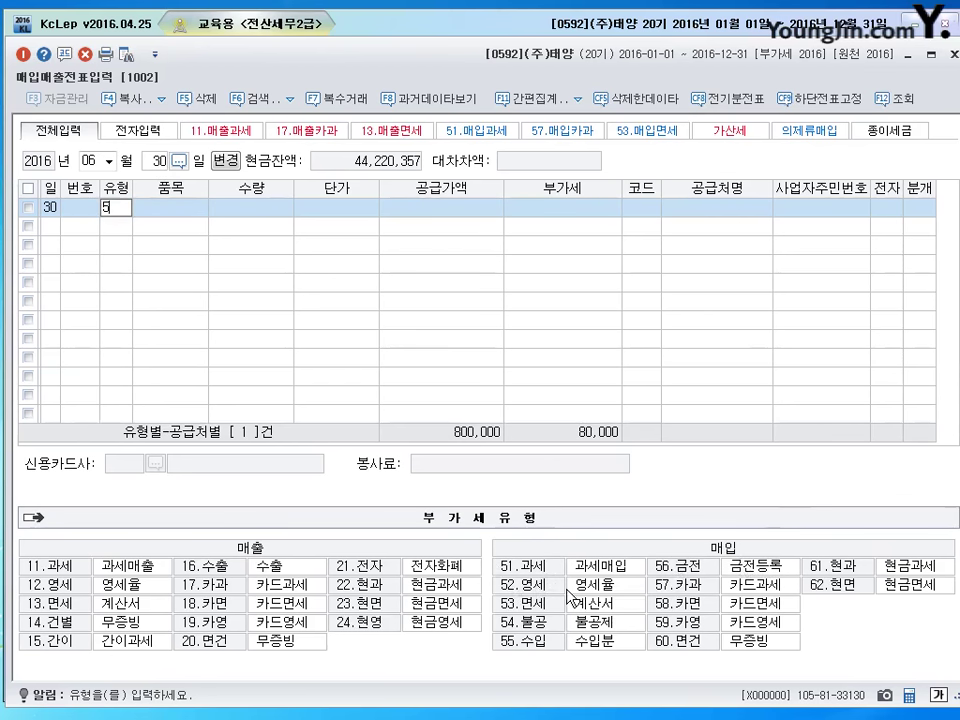
pyautogui.press('Return')
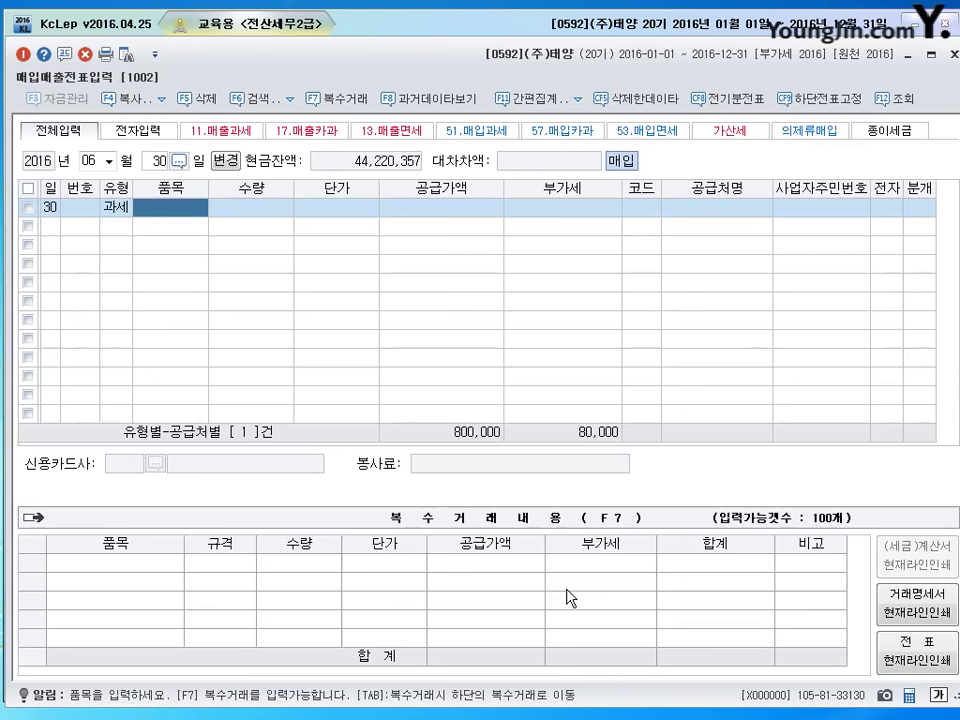
pyautogui.write('원재료')
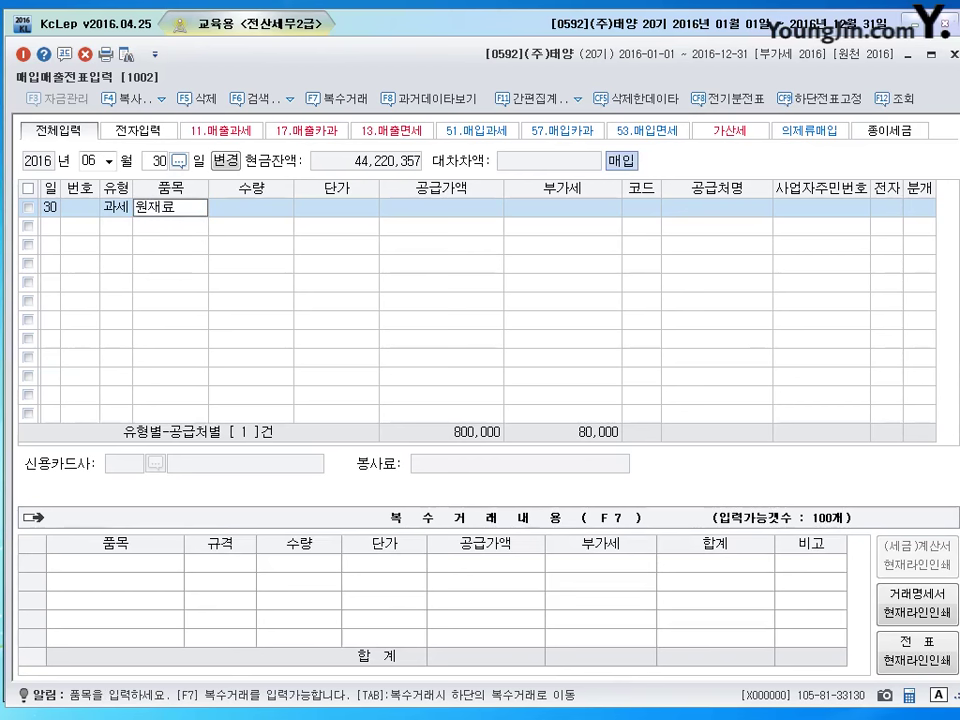
pyautogui.press('Return')
pyautogui.press('Return')
pyautogui.press('Return')
pyautogui.write('12000000')
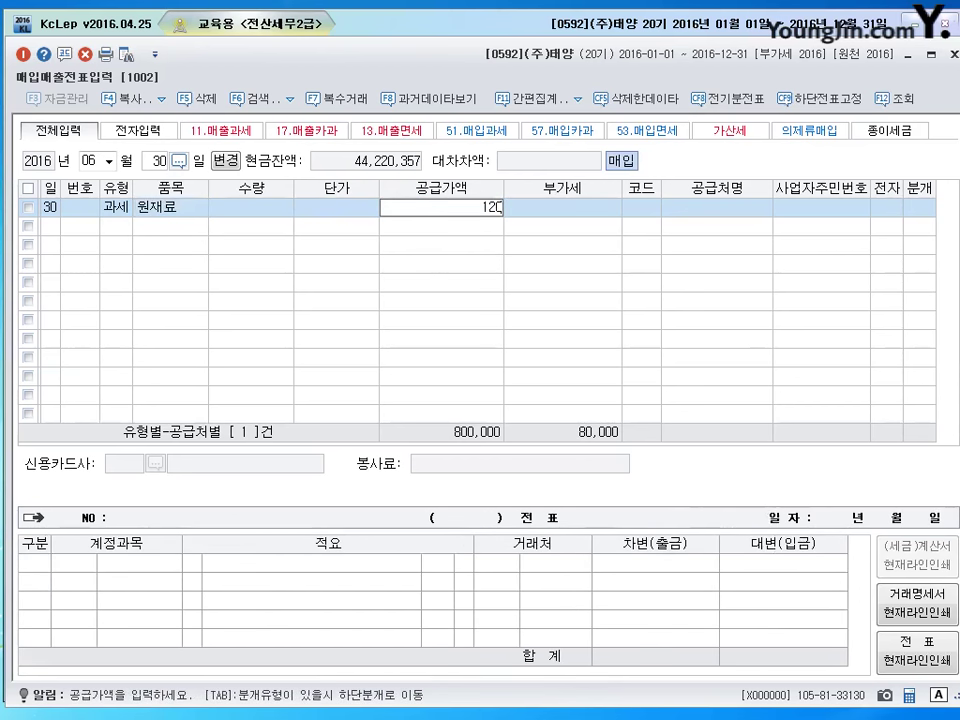
pyautogui.press('Return')
pyautogui.press('Return')
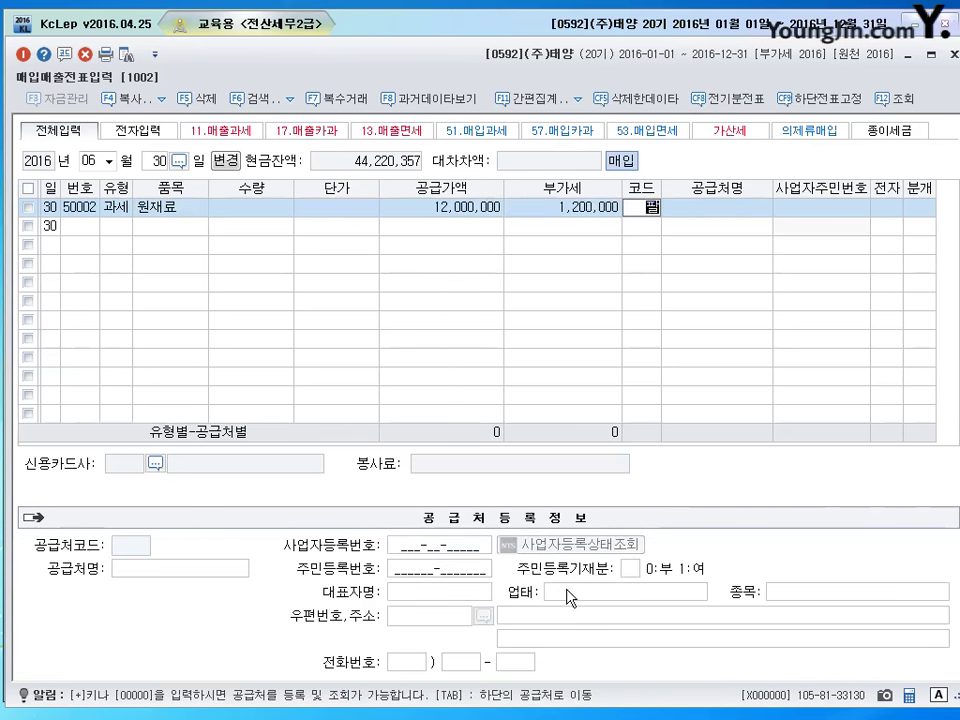
# Choose supplier (주)팔팔, mark the tax invoice electronic (1), and set journal type 3 (mixed).
pyautogui.press('F2')
pyautogui.press('Return')
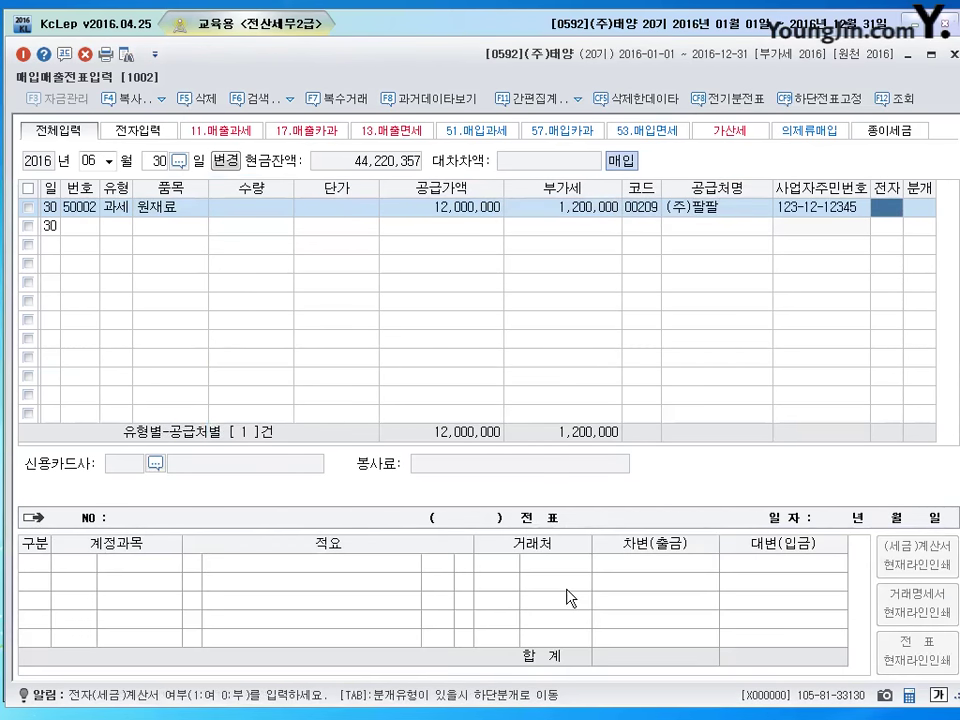
pyautogui.write('1')
pyautogui.press('Return')
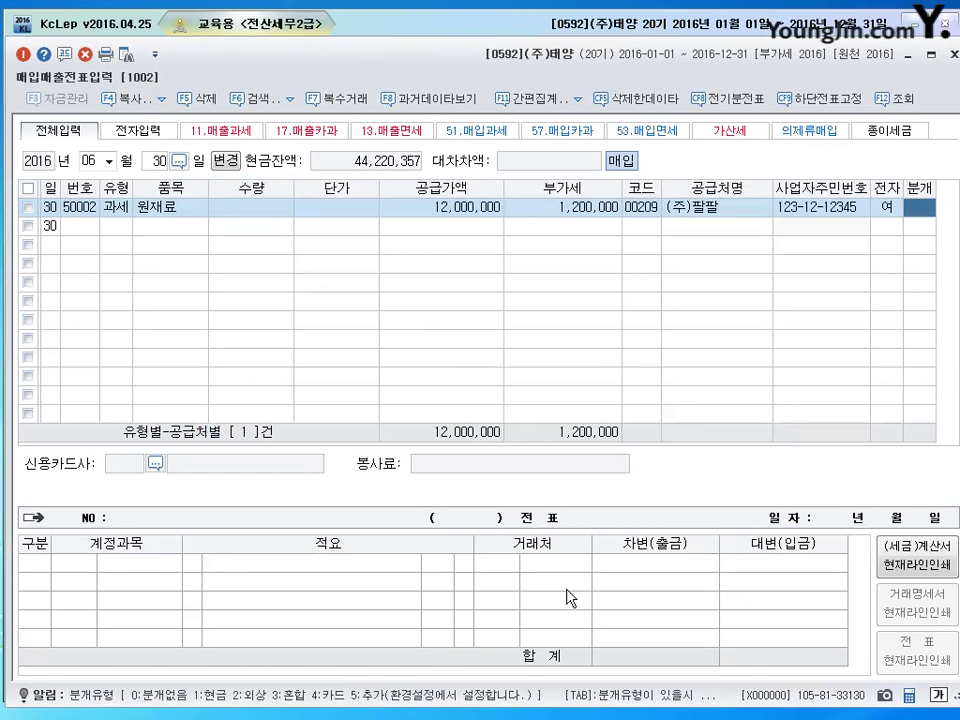
pyautogui.write('3')
pyautogui.press('Return')
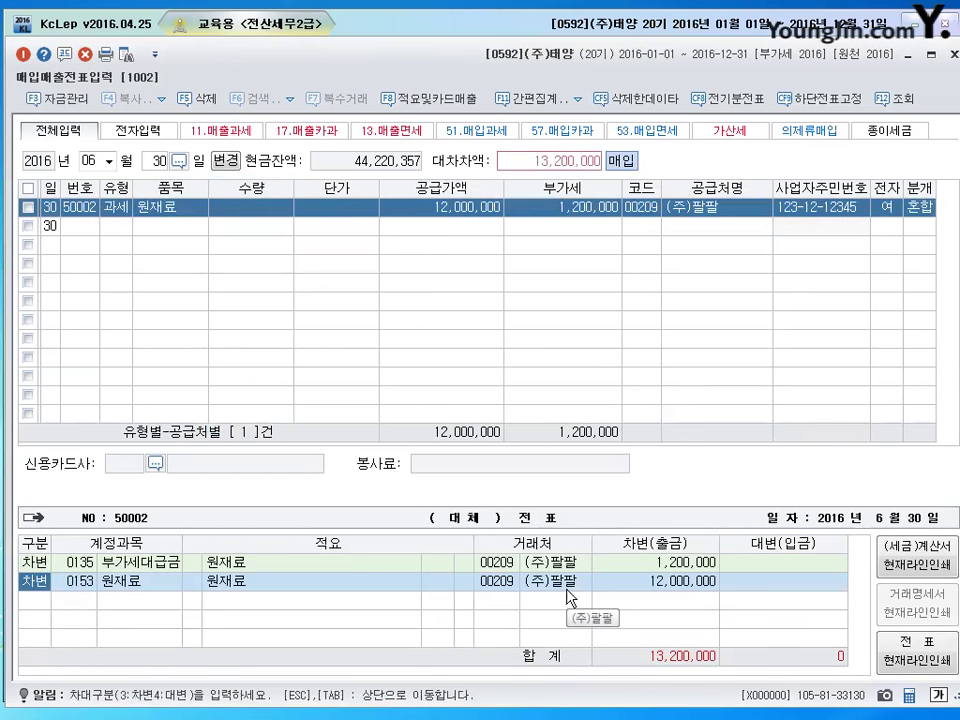
# Credit 1,000,000 to 선급금 (131) and 12,200,000 to 보통예금 (103), then close the voucher screen.
pyautogui.press('Return')
pyautogui.press('Return')
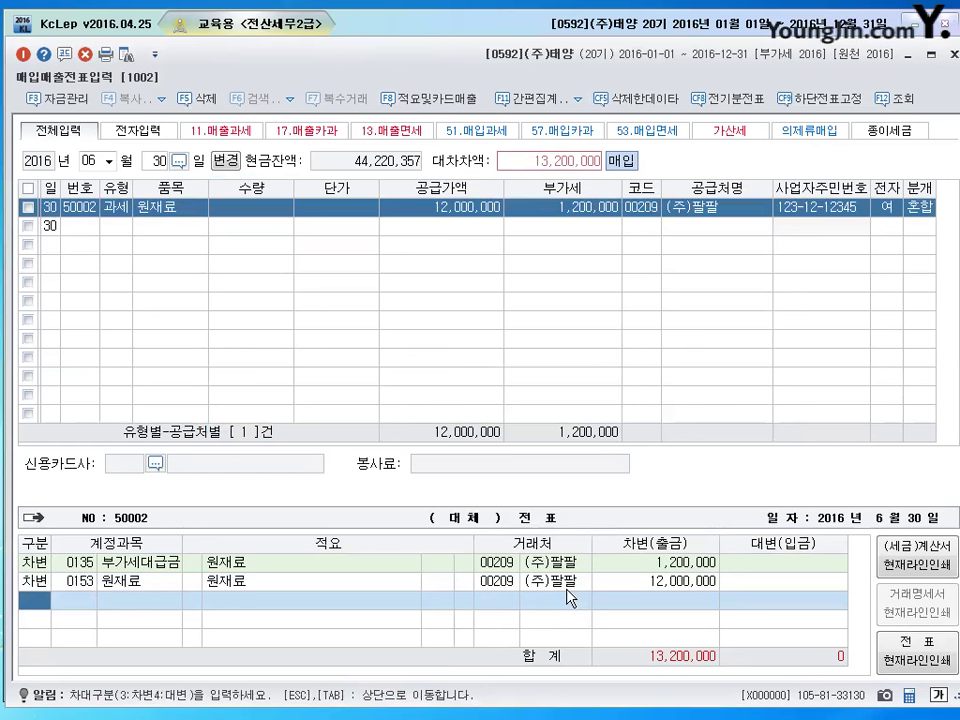
pyautogui.write('4131')
pyautogui.press('Return')
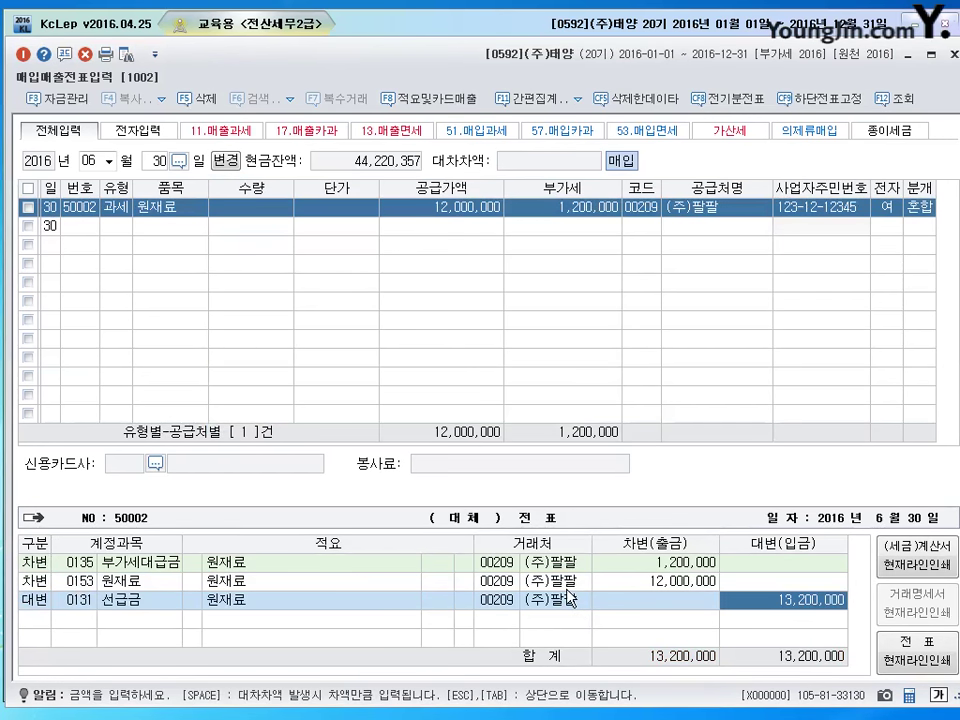
pyautogui.write('1000000')
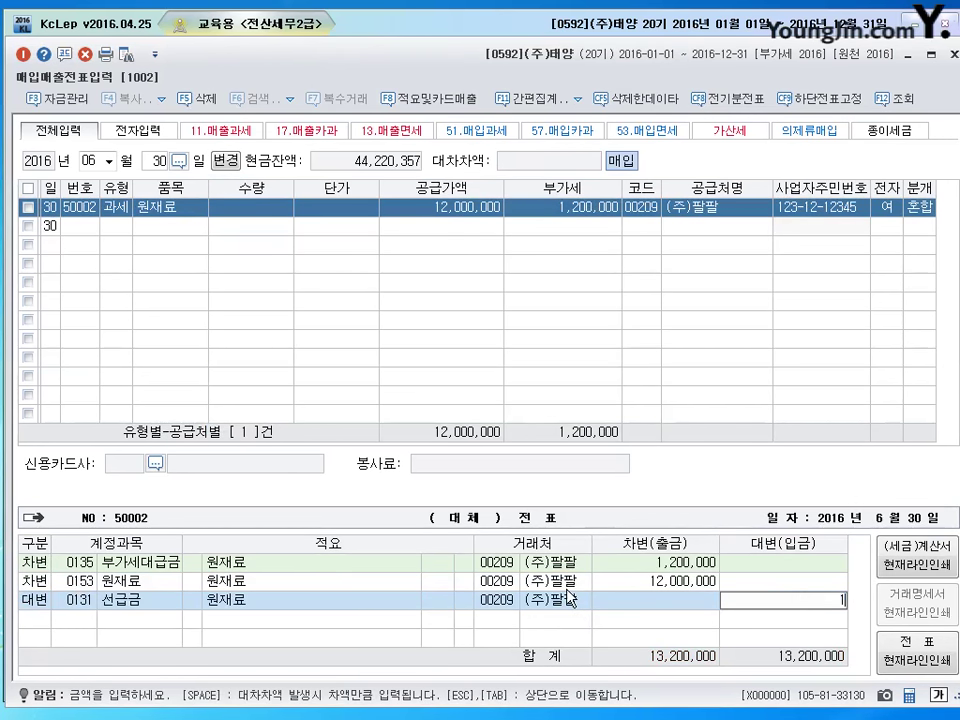
pyautogui.press('Return')
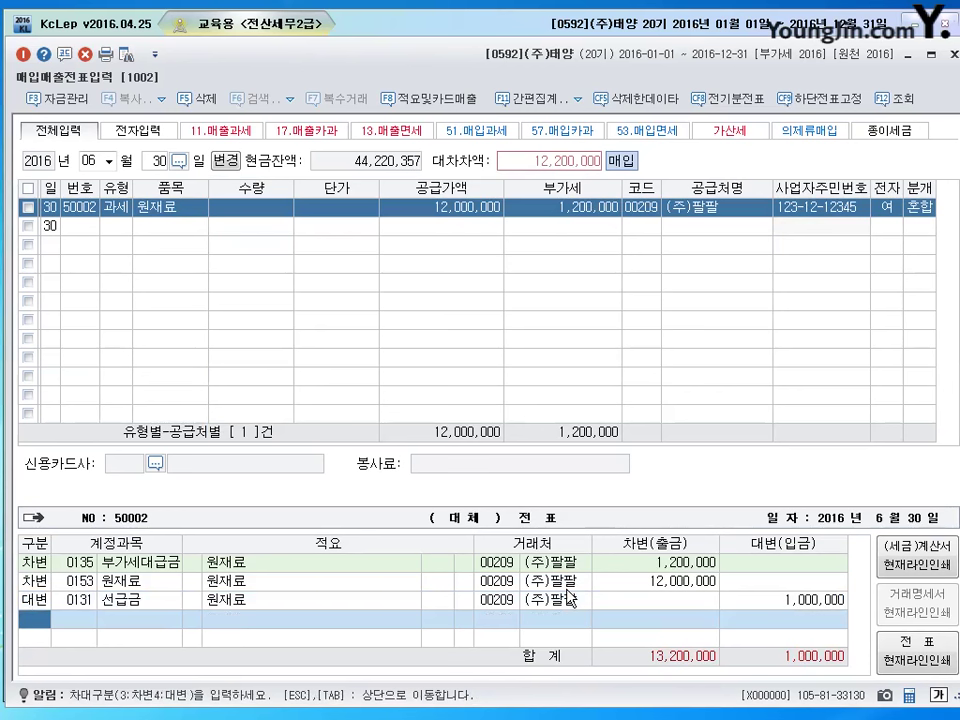
pyautogui.press('Up')
pyautogui.press('Return')
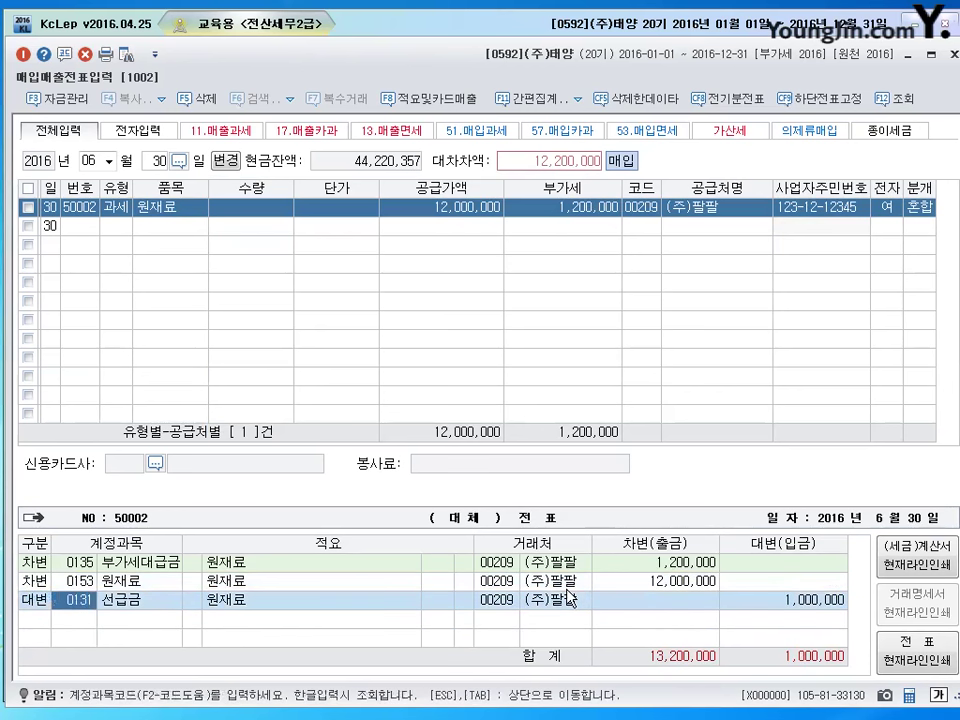
pyautogui.press('Return')
pyautogui.press('Return')
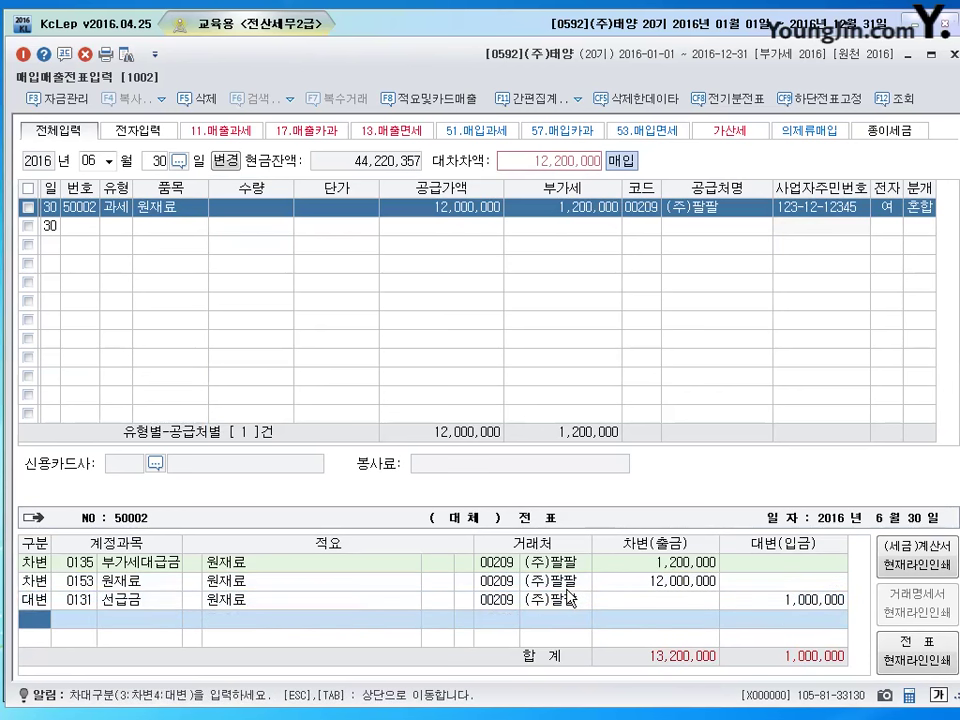
pyautogui.write('4')
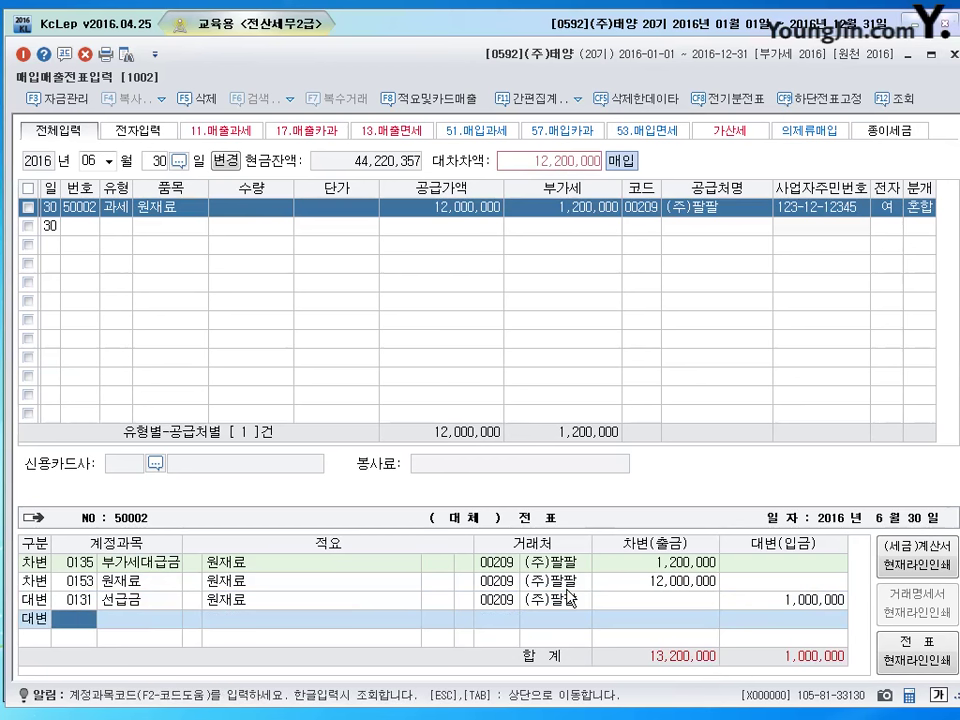
pyautogui.write('103')
pyautogui.press('Return')
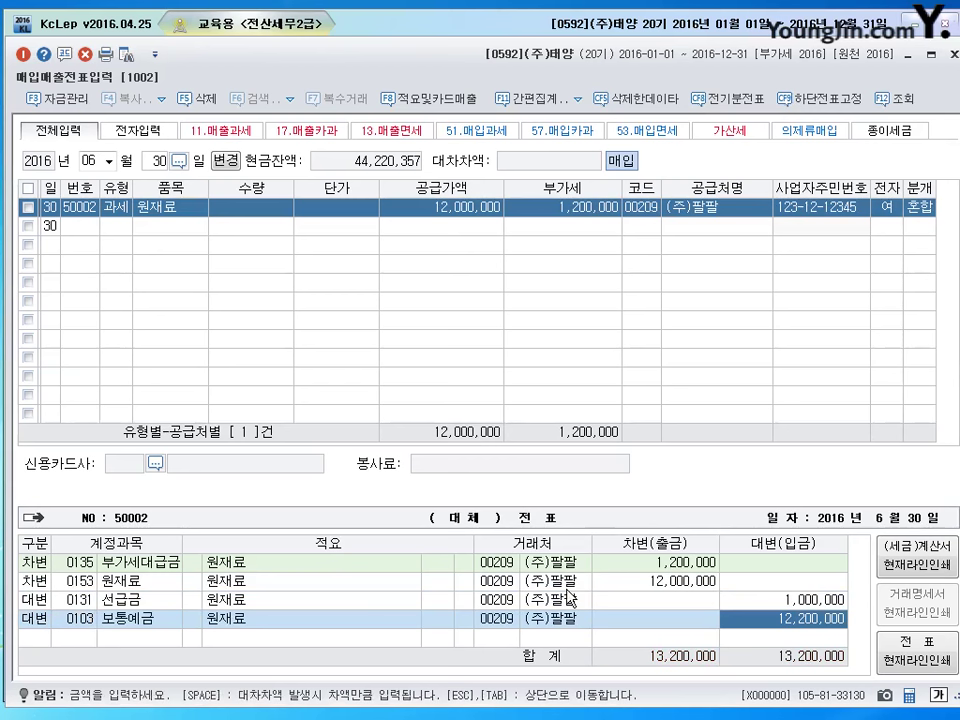
pyautogui.press('Return')
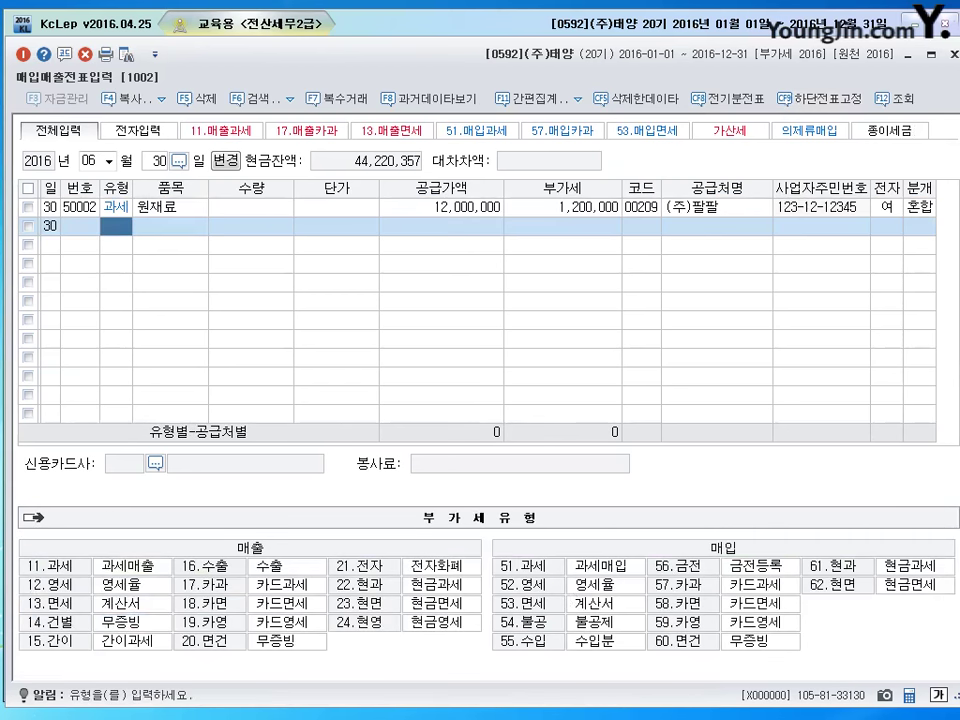
pyautogui.press('Escape')
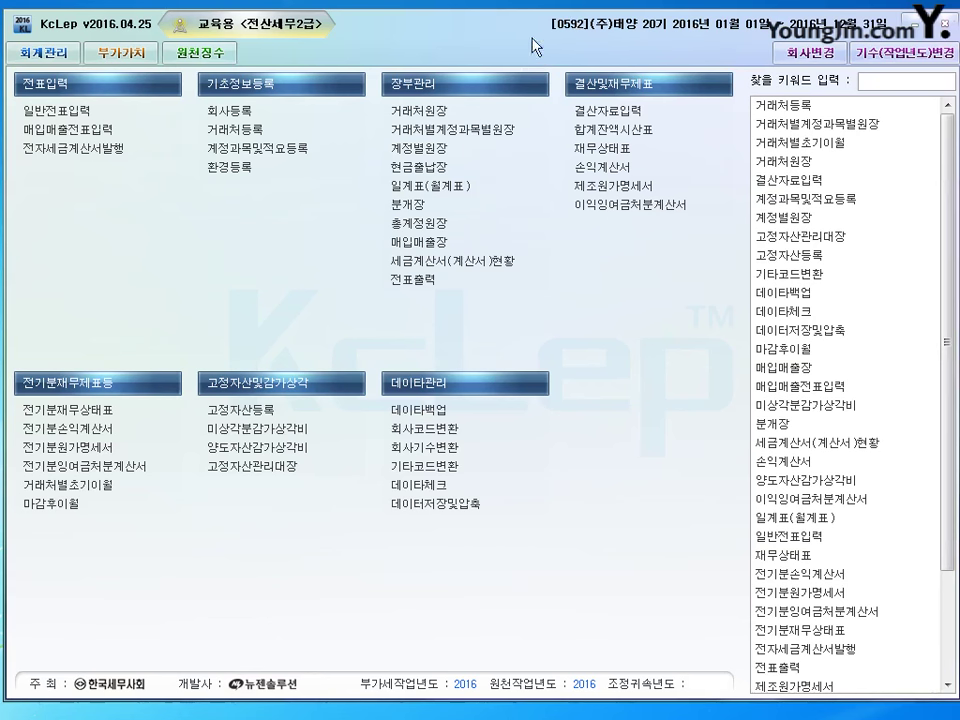
# From the 부가가치 tab, open 신용카드매출전표등수령명세서(갑)(을) for months 04 to 06.
pyautogui.click(129, 56)
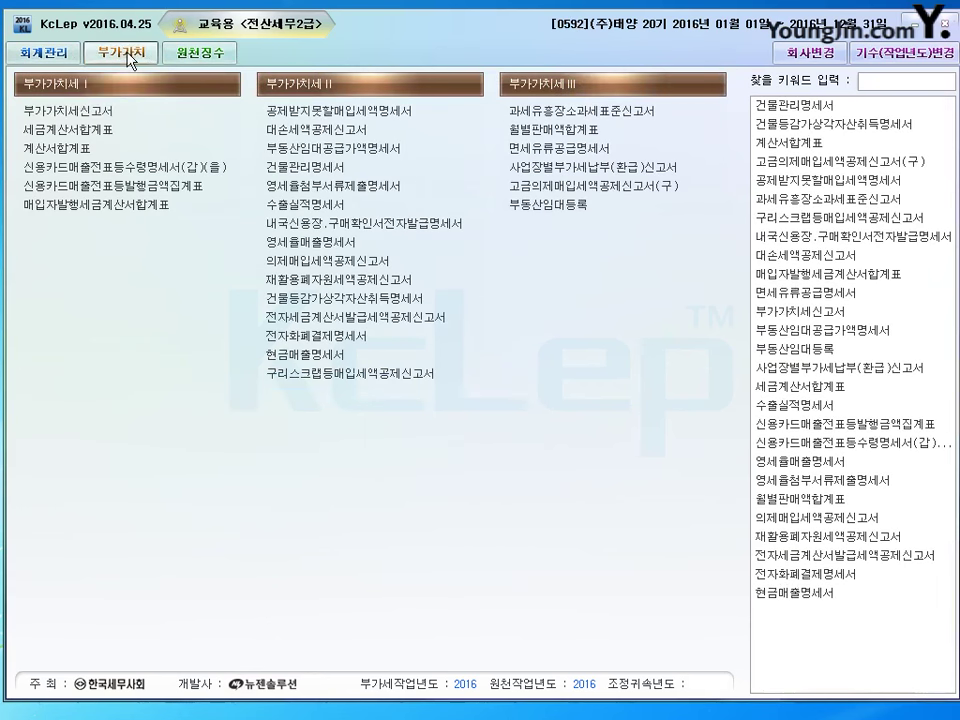
pyautogui.click(133, 168)
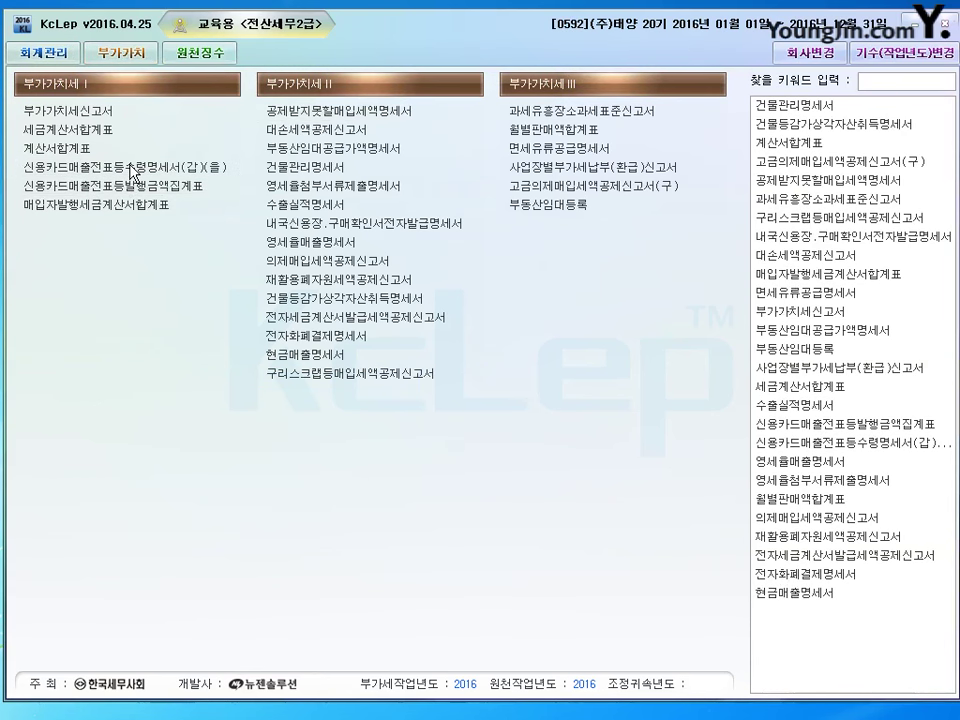
pyautogui.click(133, 168)
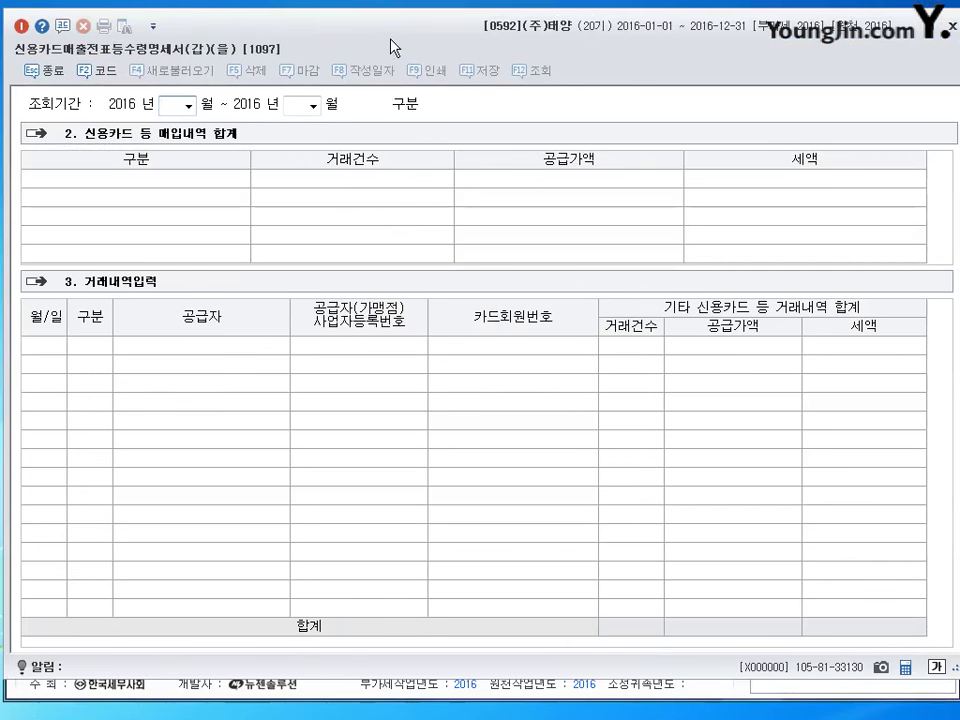
pyautogui.write('4')
pyautogui.press('Return')
pyautogui.write('6')
pyautogui.press('Return')
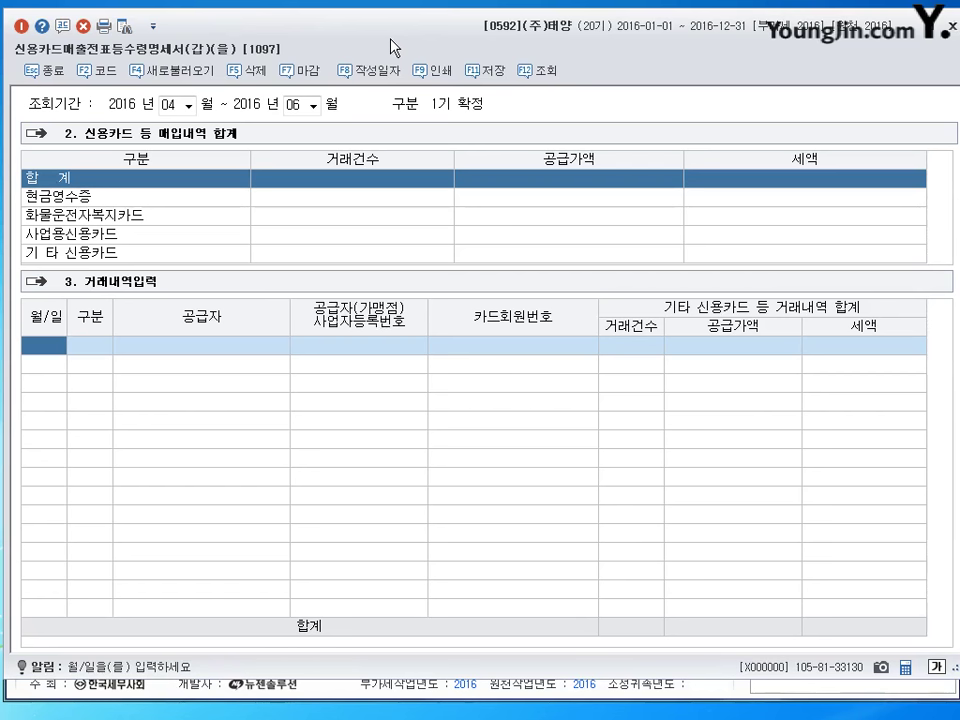
# Add a 04-15 business-card (사업용) purchase row with supplier 우리문구.
pyautogui.write('4')
pyautogui.press('Return')
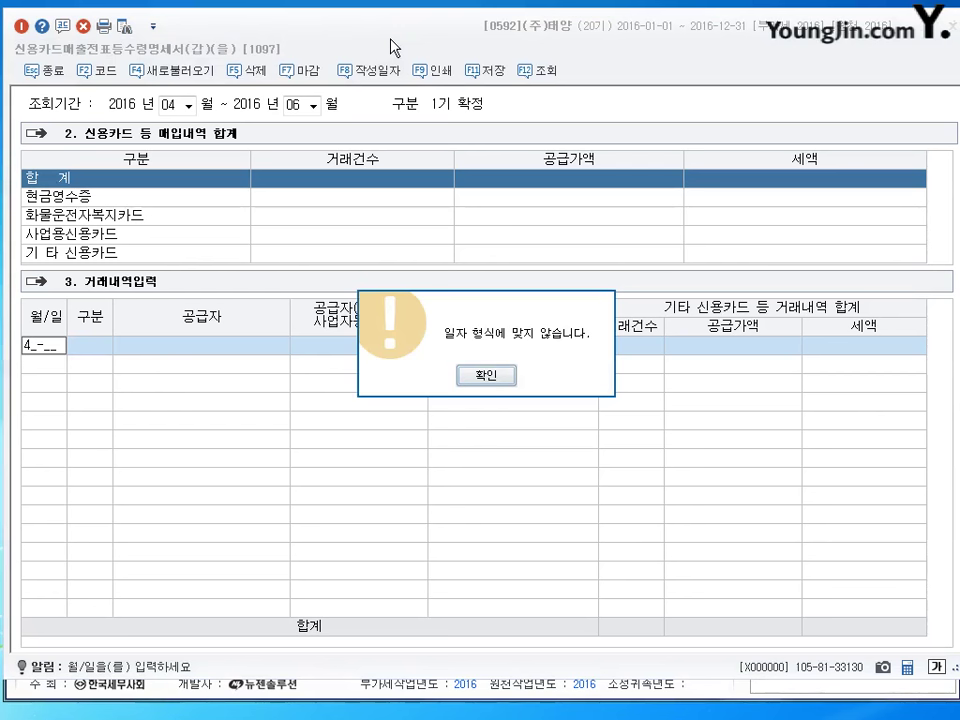
pyautogui.press('Return')
pyautogui.write('15')
pyautogui.press('Return')
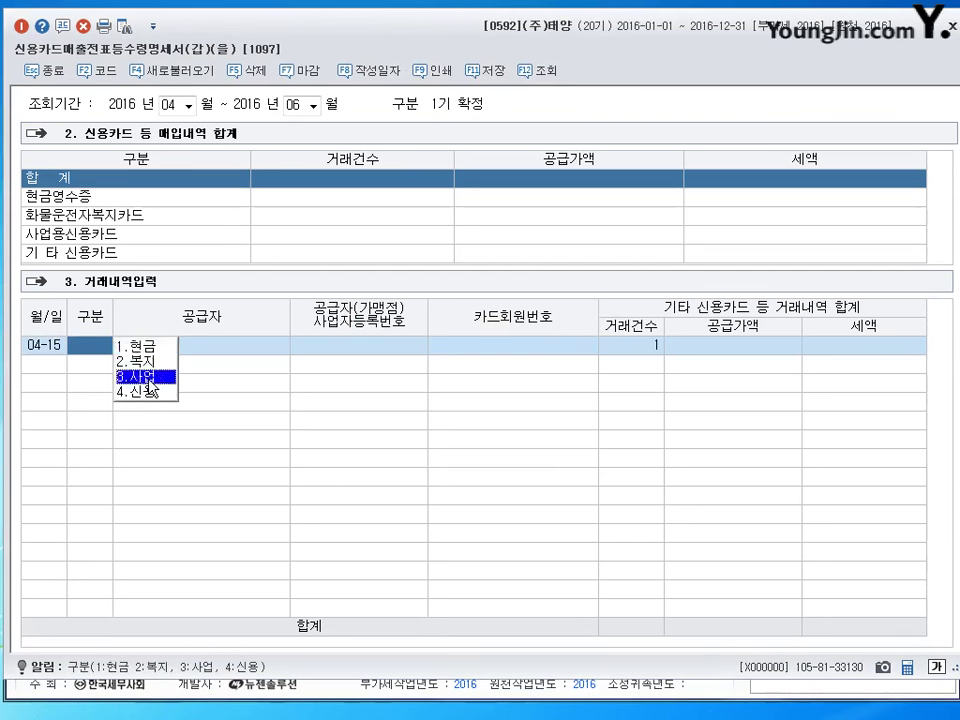
pyautogui.click(148, 378)
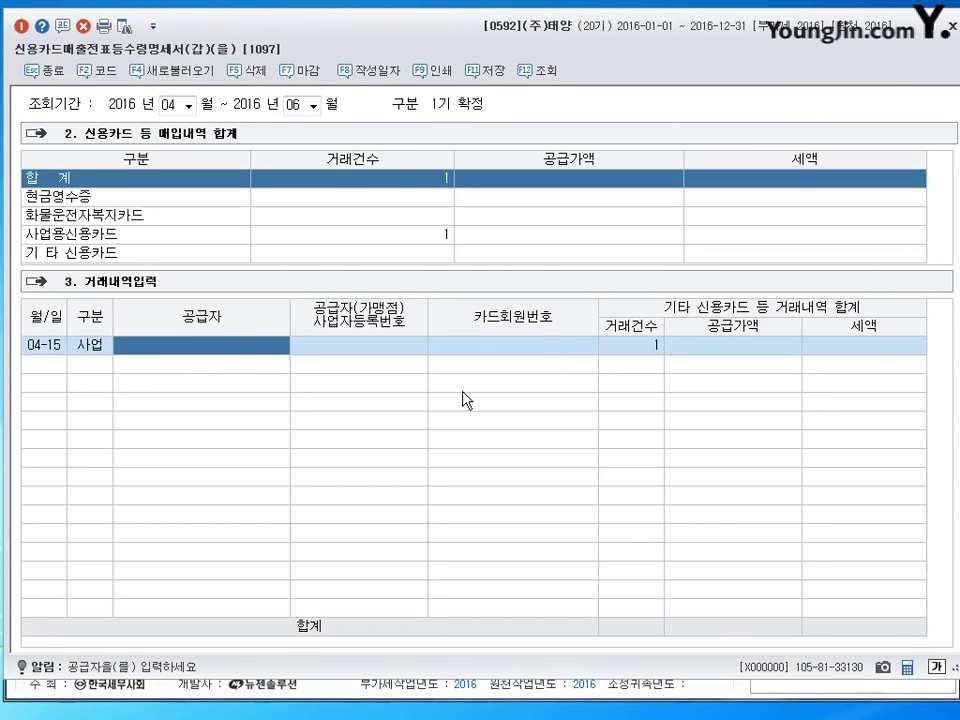
pyautogui.press('F2')
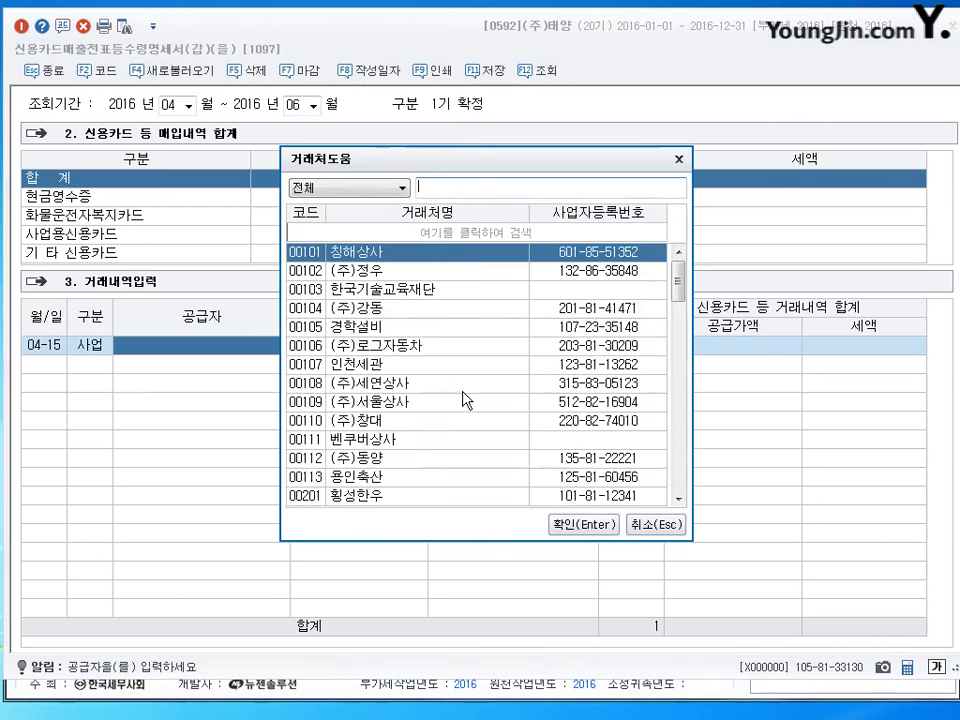
pyautogui.write('우리')
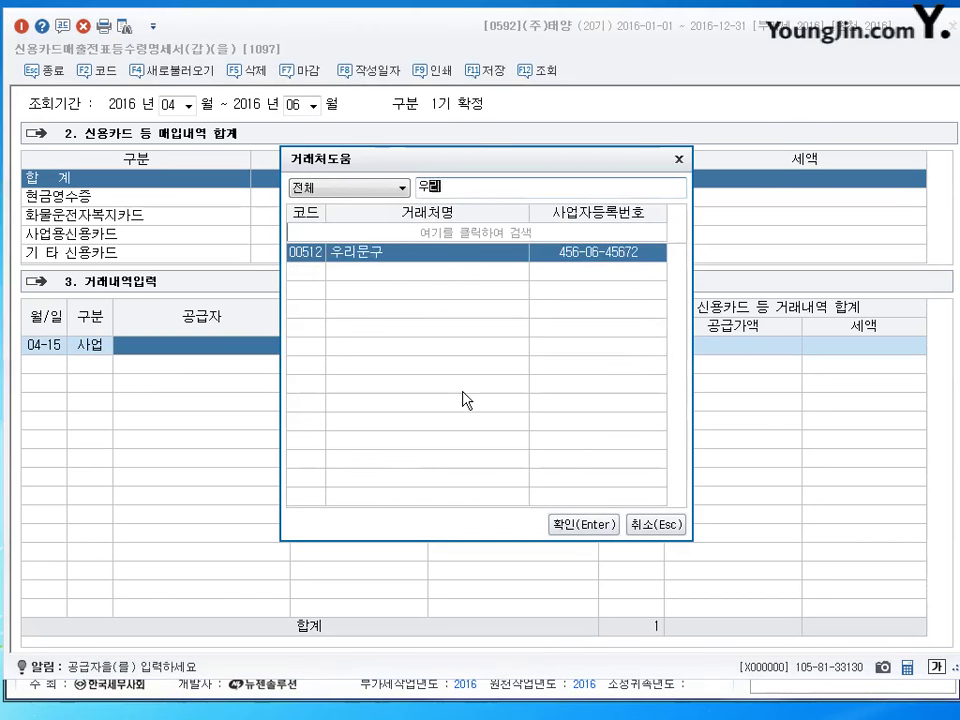
pyautogui.press('Return')
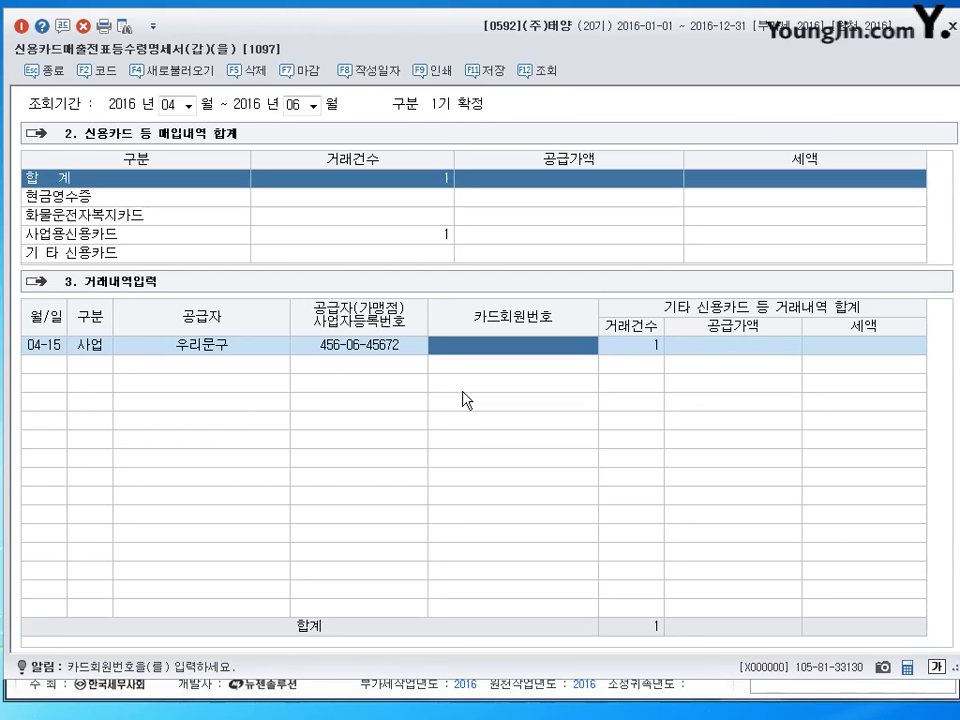
# Enter the card member number and a 100,000 supply amount, giving 10,000 VAT.
pyautogui.write('123-')
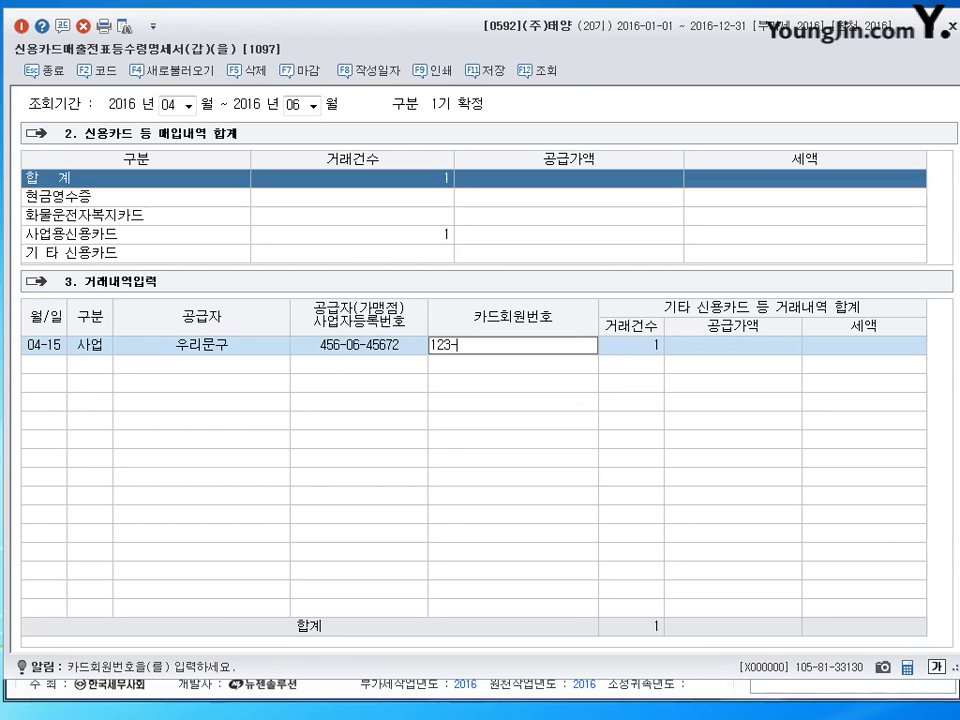
pyautogui.write('45-6789-123')
pyautogui.press('Return')
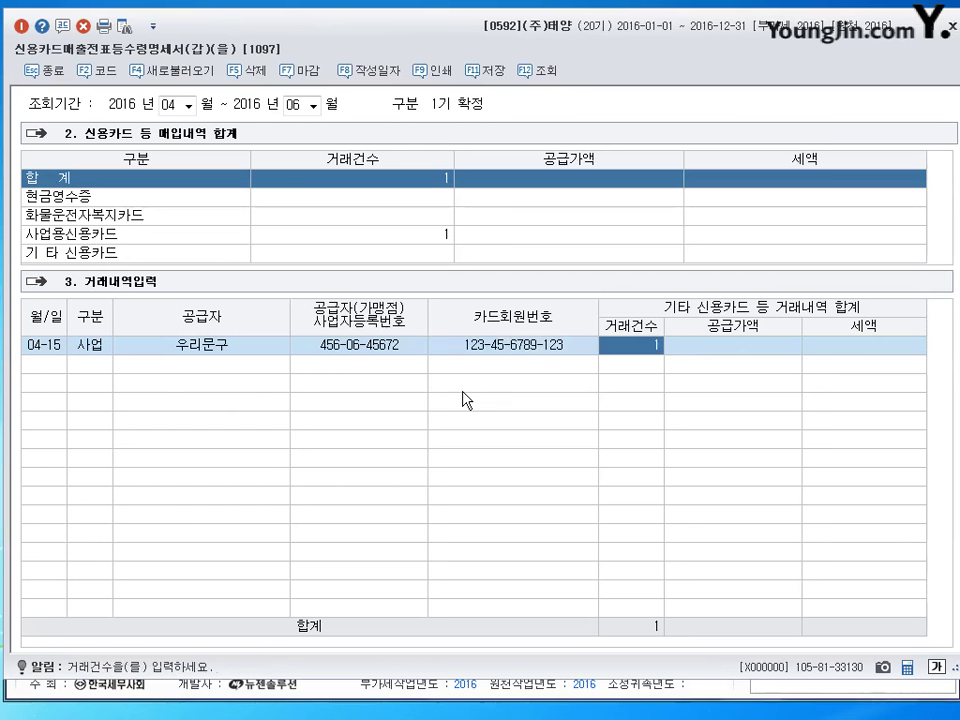
pyautogui.press('Return')
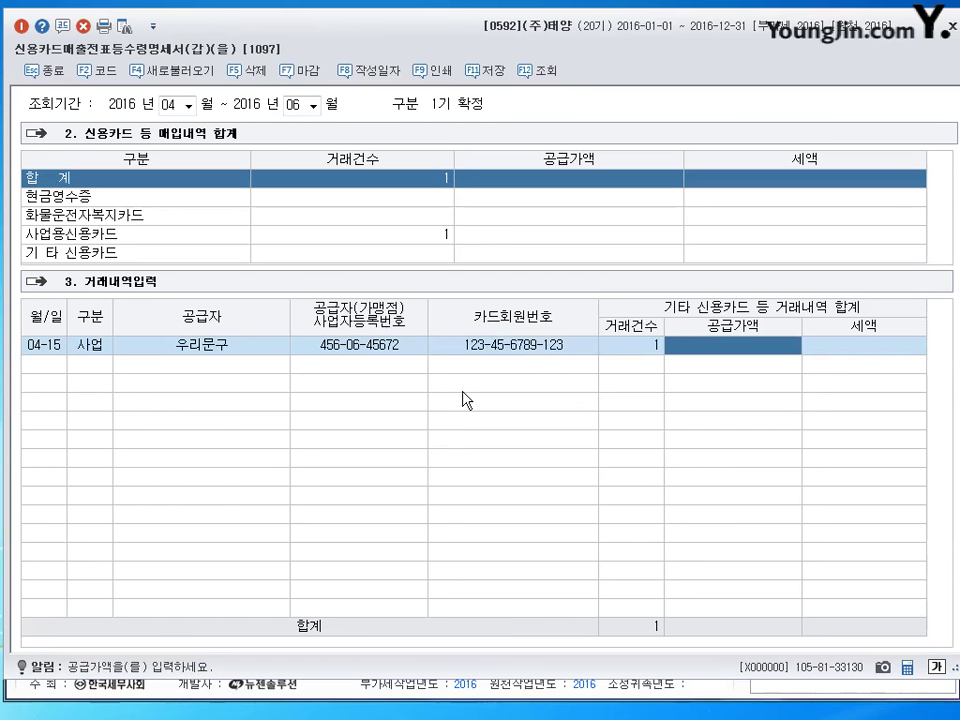
pyautogui.write('1000000')
pyautogui.press('Return')
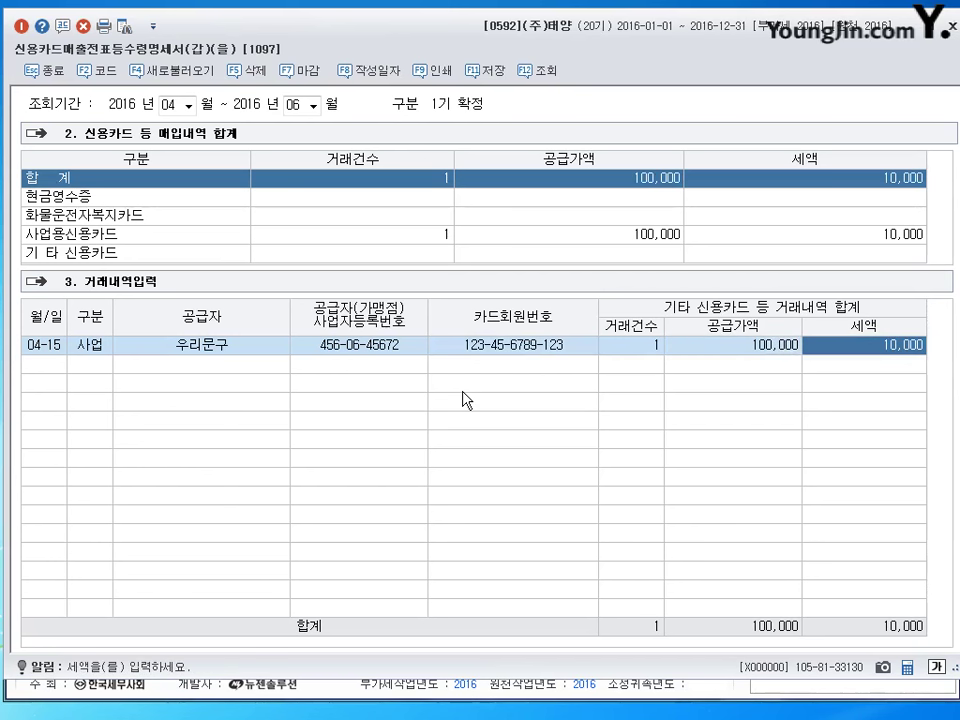
pyautogui.press('Return')
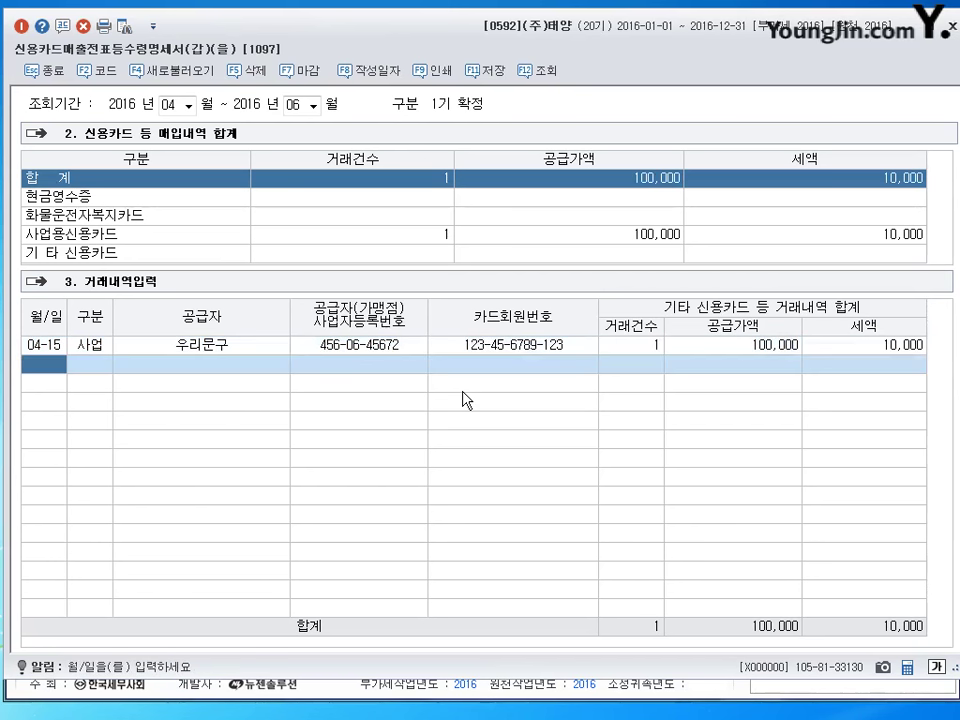
# Add a 06-20 business-card purchase row with supplier 컴세상.
pyautogui.write('0620')
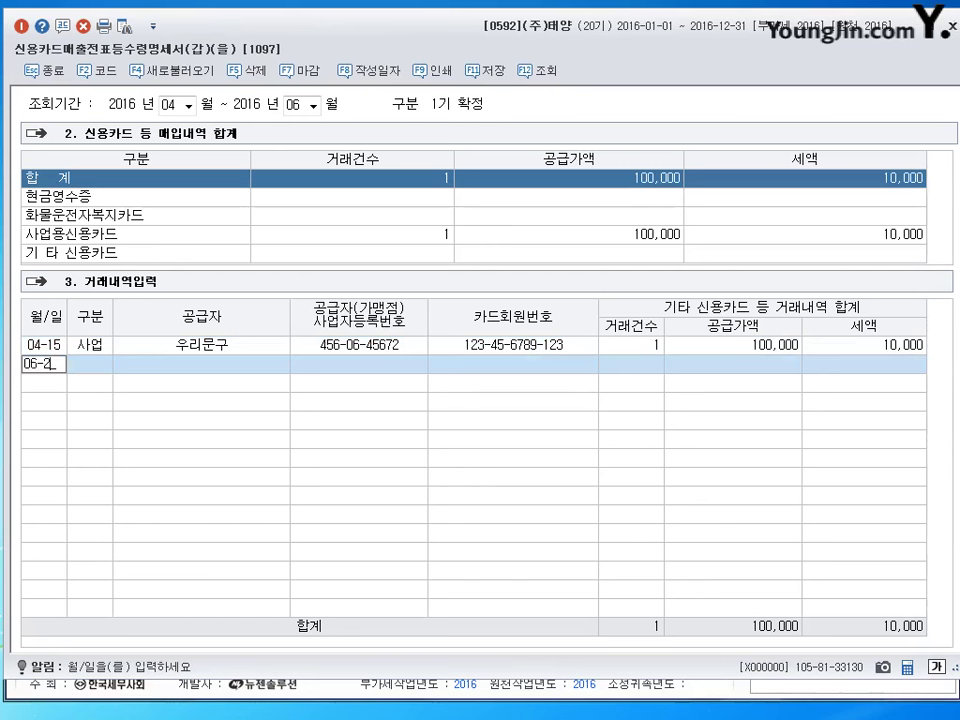
pyautogui.press('Return')
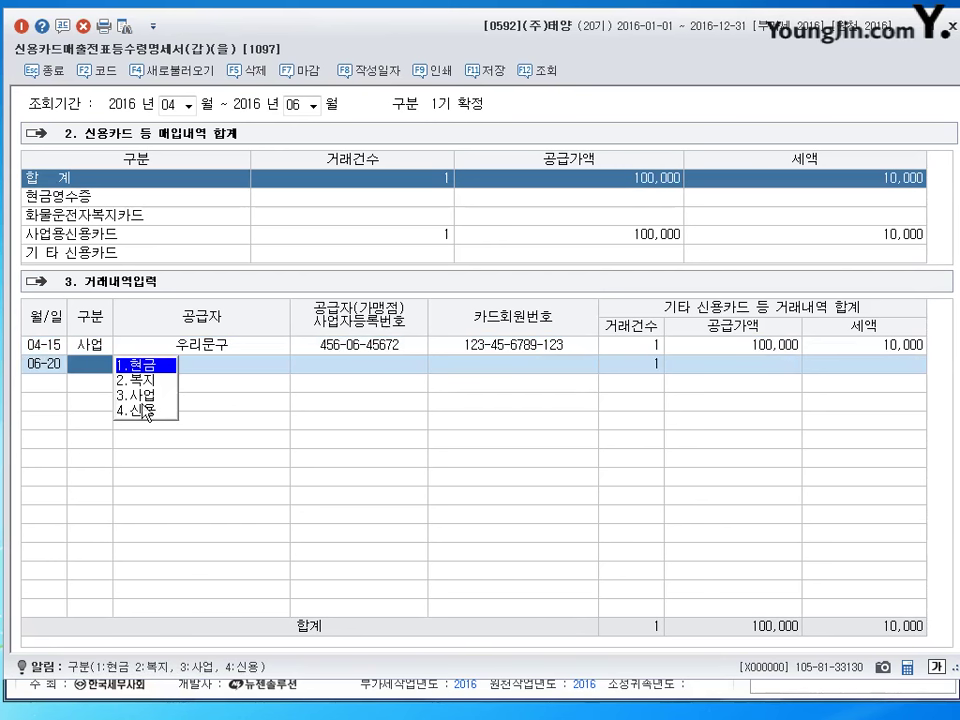
pyautogui.click(140, 395)
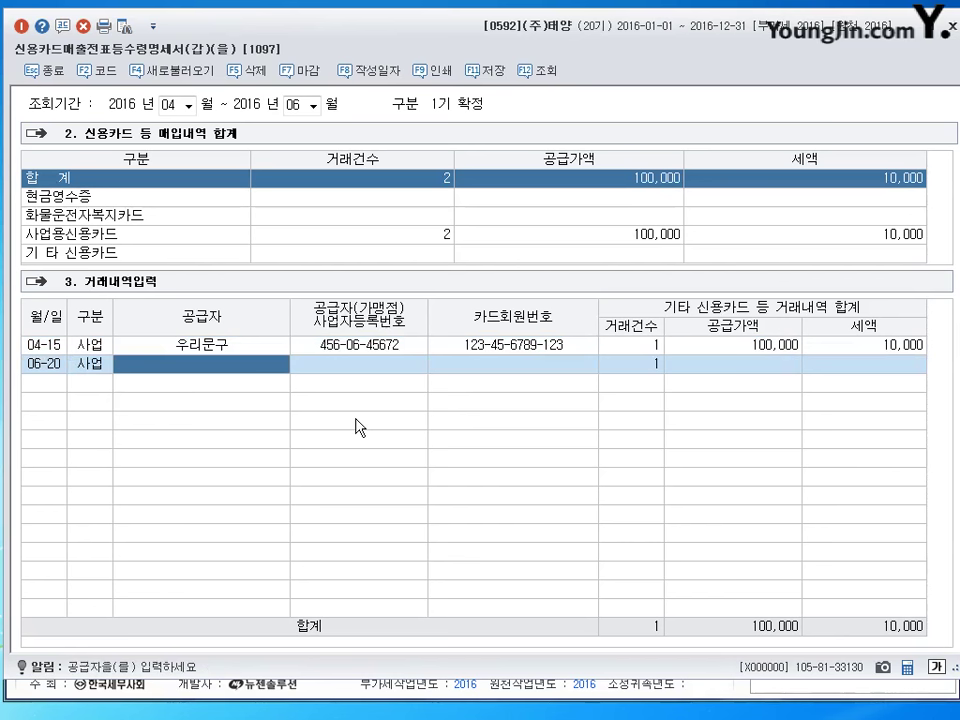
pyautogui.press('F2')
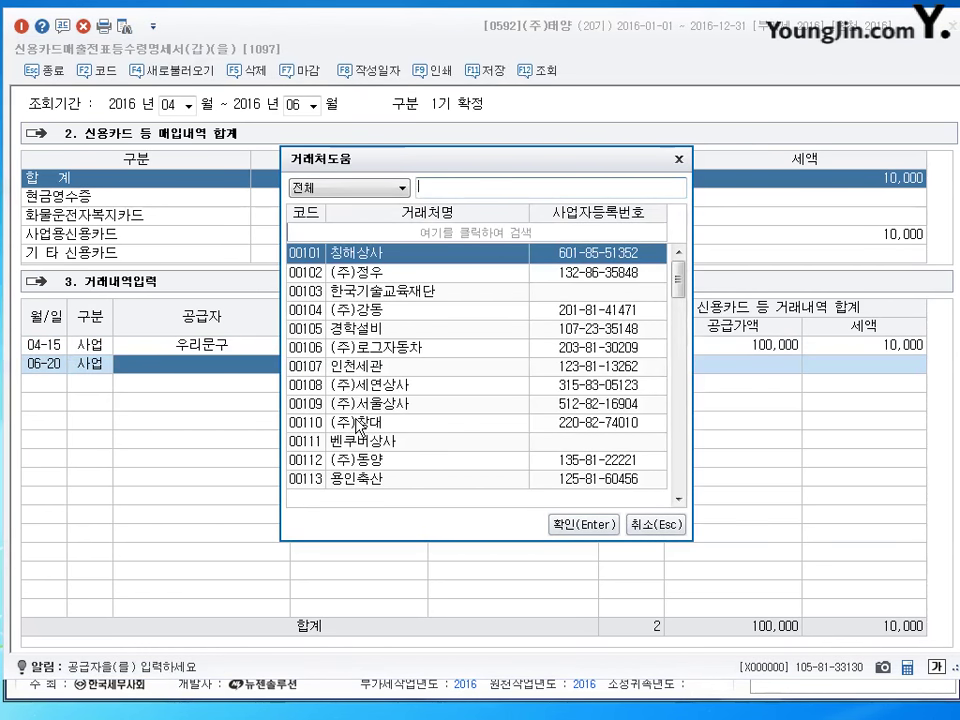
pyautogui.write('ㅋ텀세사')
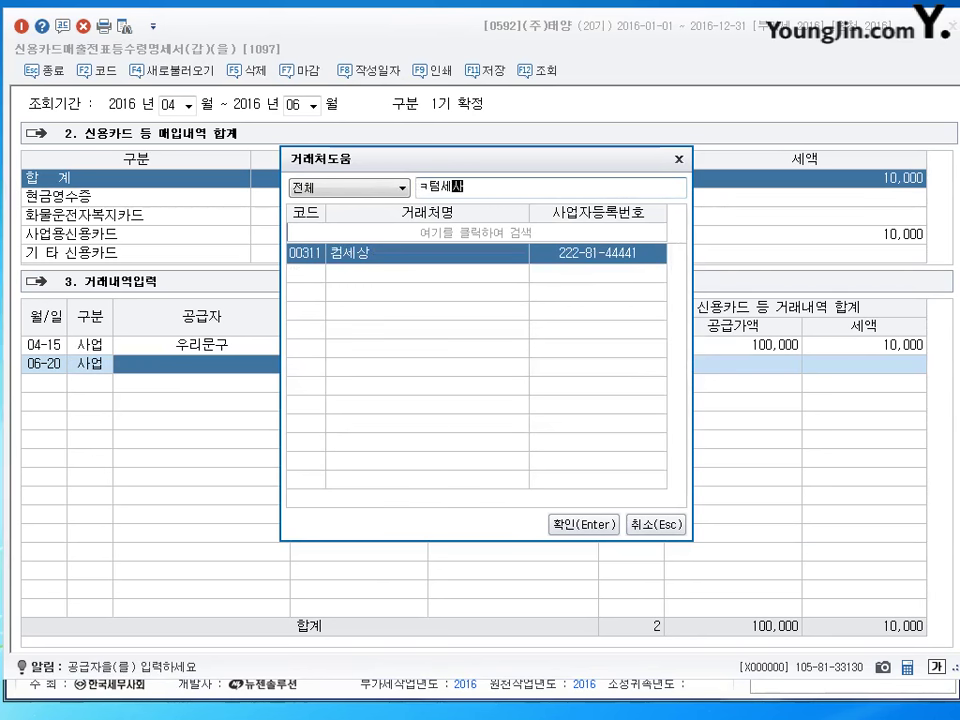
pyautogui.press('BackSpace')
pyautogui.press('BackSpace')
pyautogui.press('BackSpace')
pyautogui.press('BackSpace')
pyautogui.press('BackSpace')
pyautogui.write('컴세')
pyautogui.press('Return')
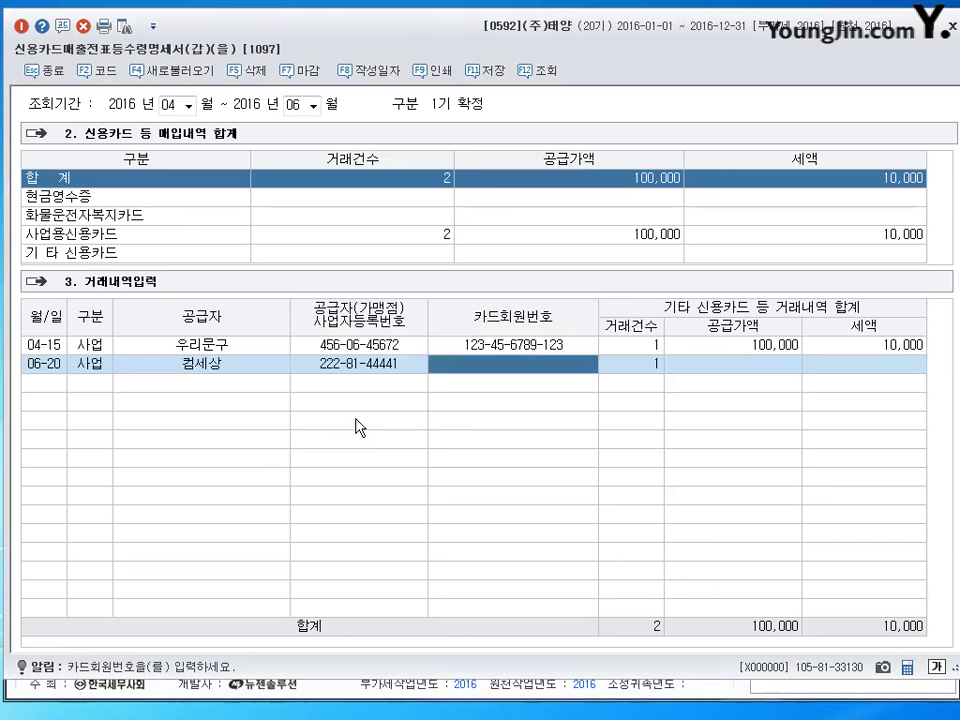
# Copy the card number from the 04-15 row into the 06-20 row.
pyautogui.press('Up')
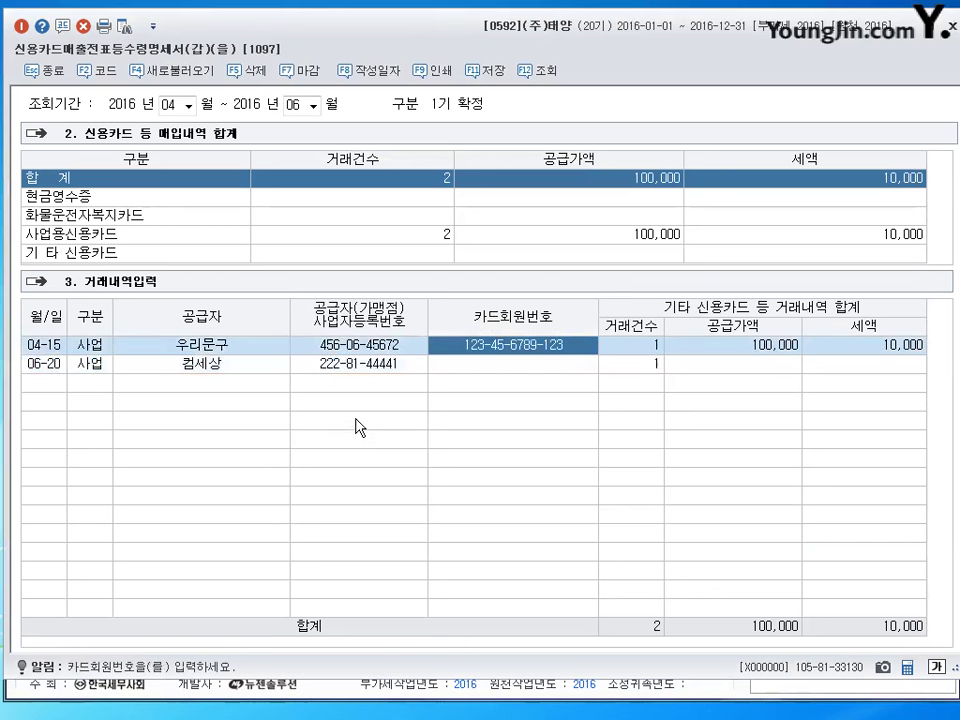
pyautogui.press('Down')
pyautogui.press('Return')
pyautogui.press('Left')
pyautogui.press('Up')
pyautogui.press('Down')
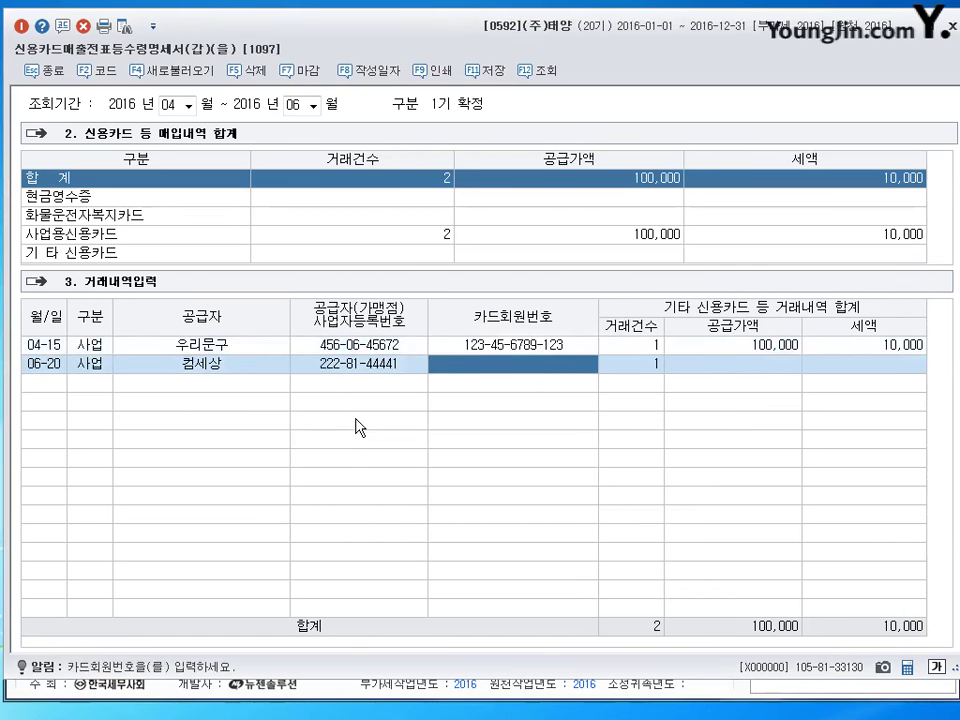
pyautogui.press('Up')
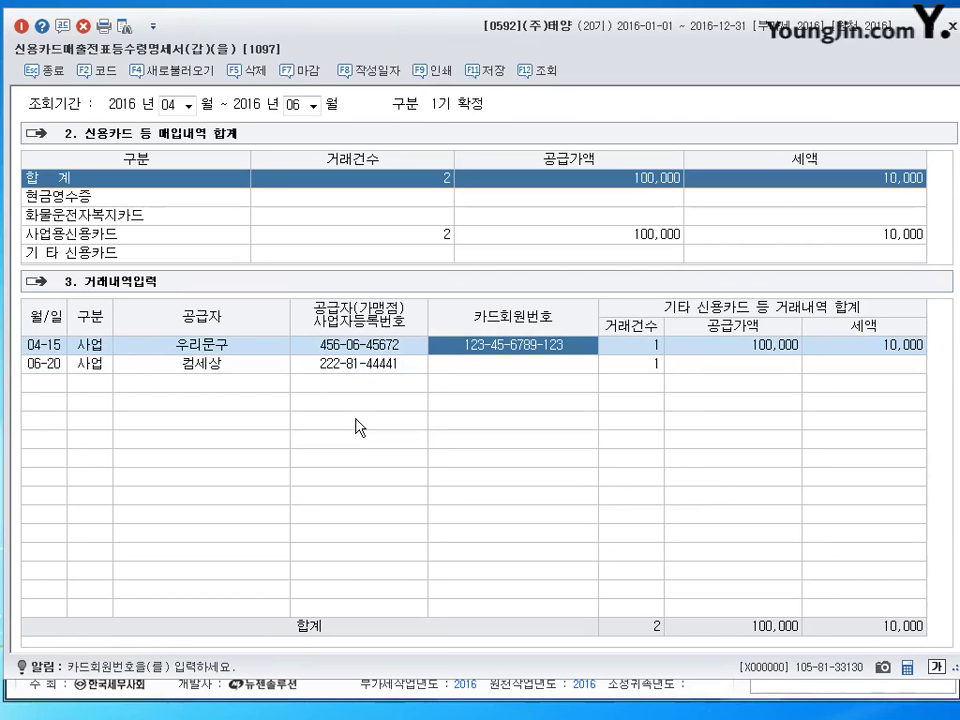
pyautogui.press('Down')
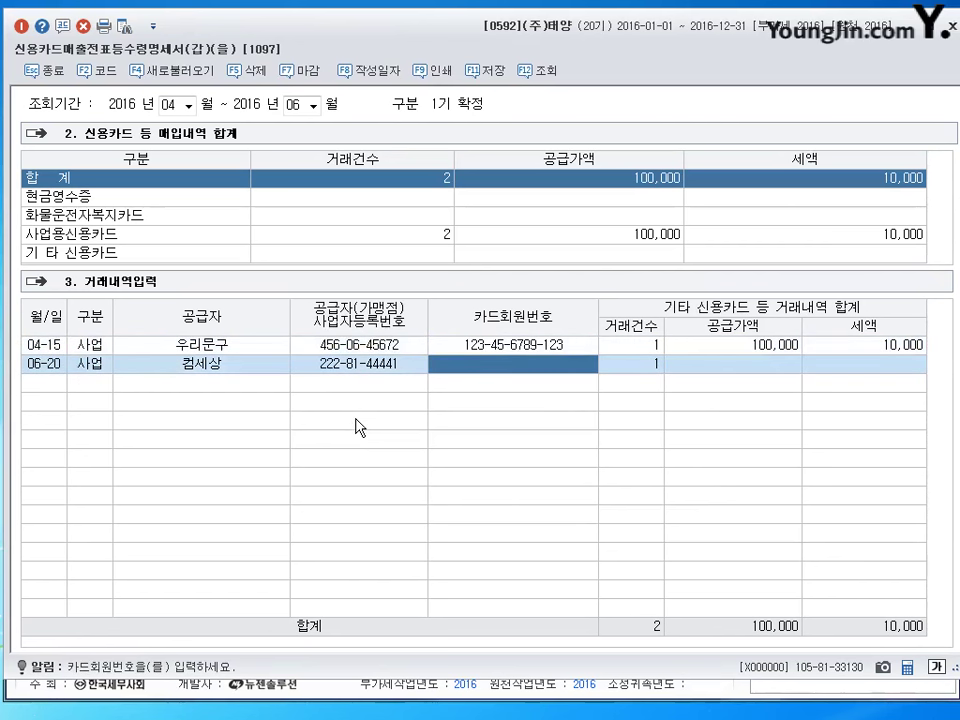
pyautogui.hotkey('ctrl', 'v')
# Enter the 6,000,000 supply amount for 06-20, then save and close the statement.
pyautogui.press('Return')
pyautogui.press('Return')
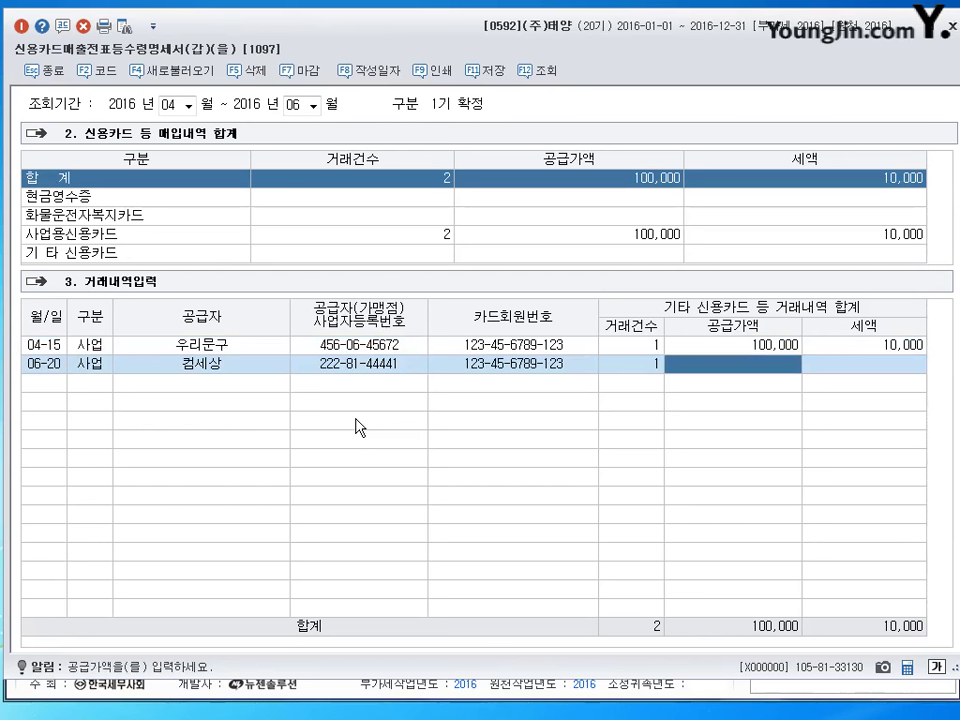
pyautogui.write('6000000')
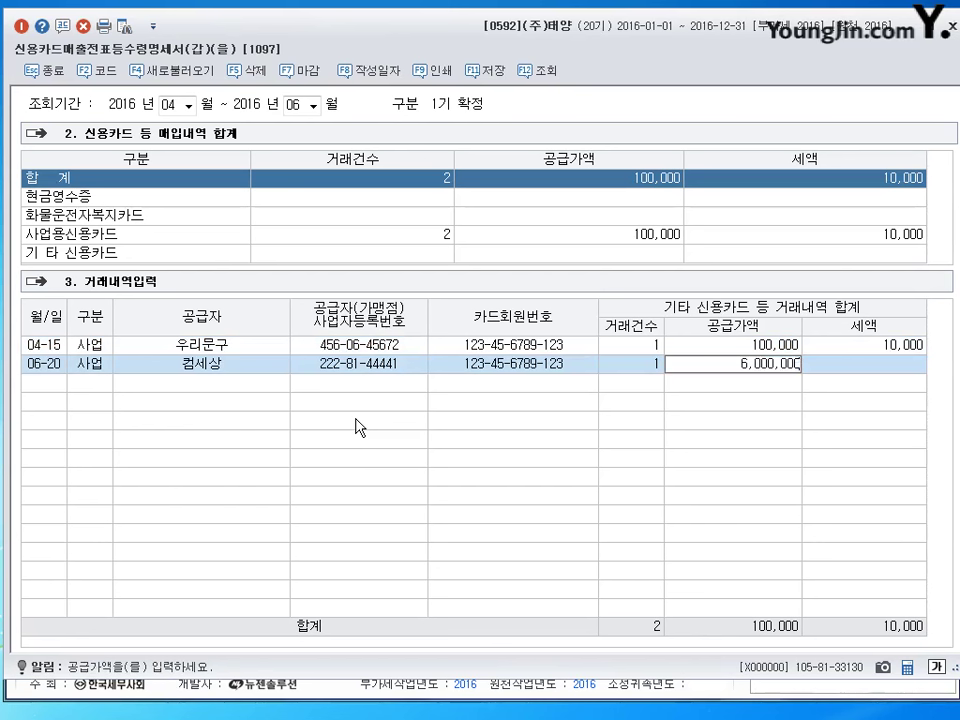
pyautogui.press('Return')
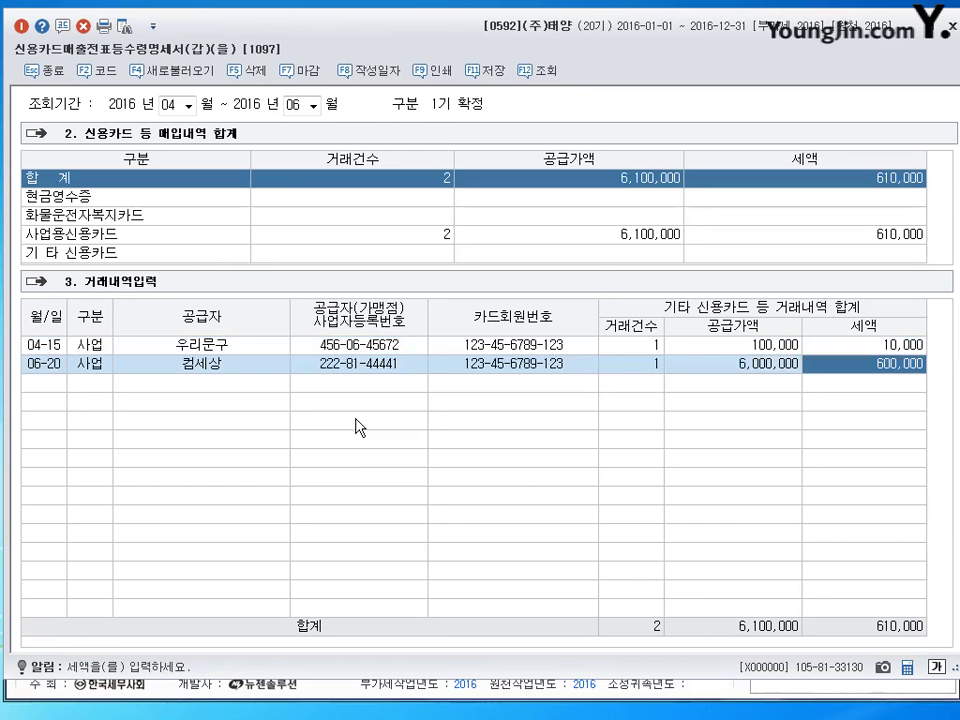
pyautogui.press('Return')
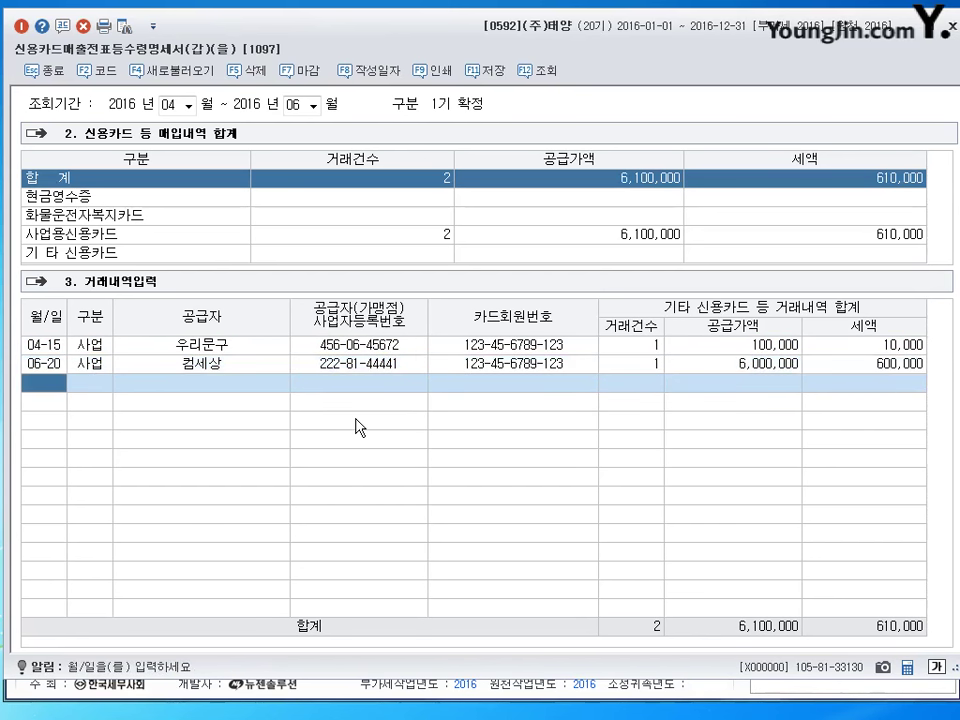
pyautogui.click(490, 80)
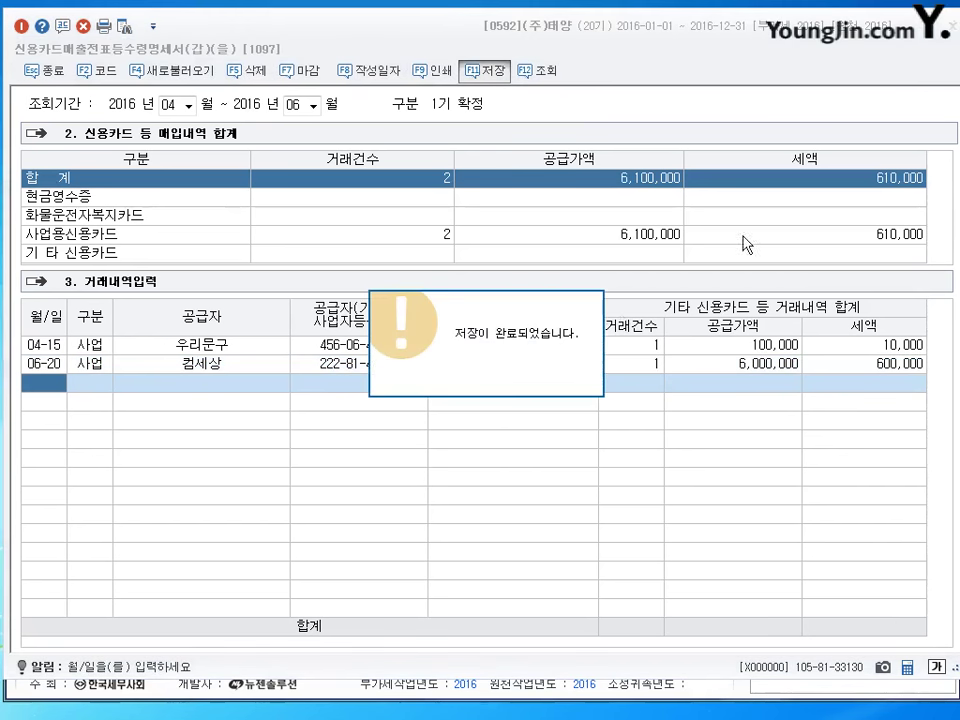
pyautogui.press('Escape')
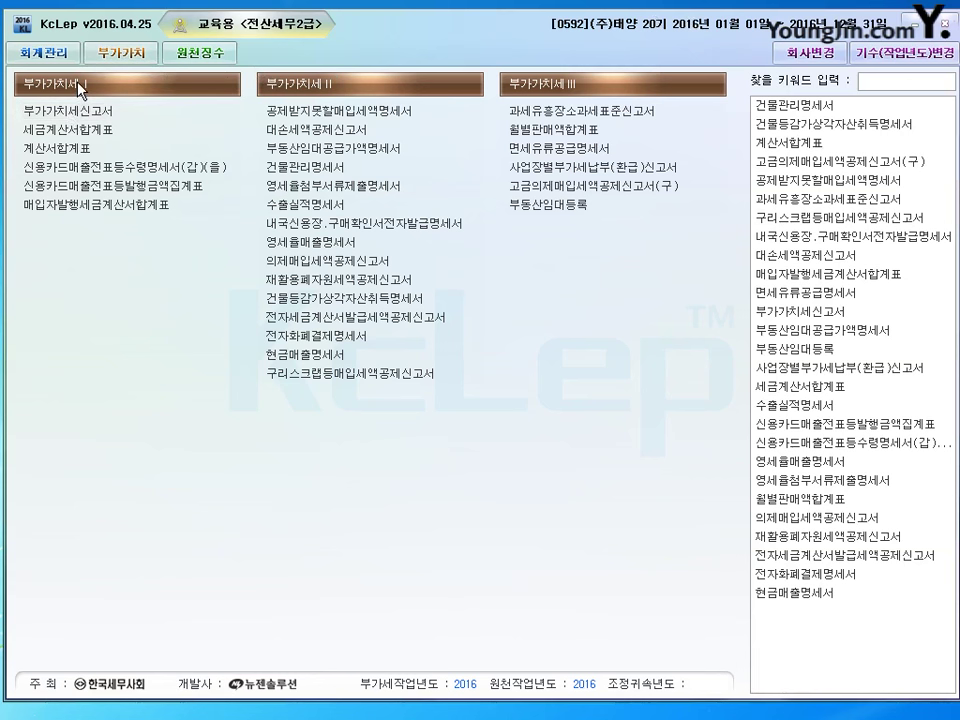
# Open 부가가치세신고서 for the period 10-01 to 12-31.
pyautogui.click(140, 118)
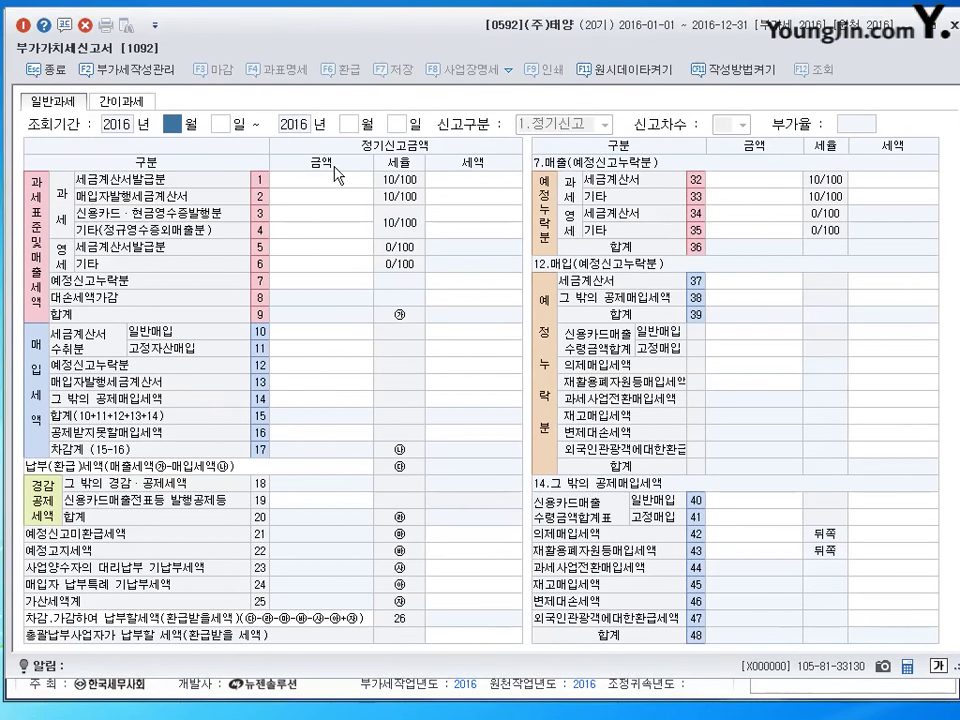
pyautogui.write('10')
pyautogui.press('Return')
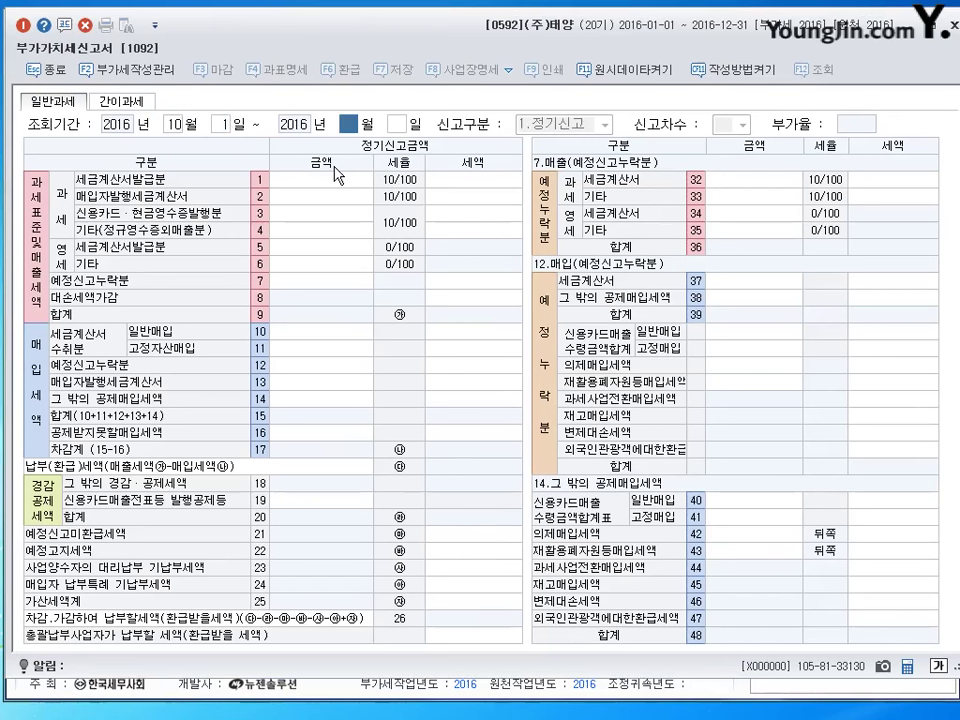
pyautogui.write('12')
pyautogui.press('Return')
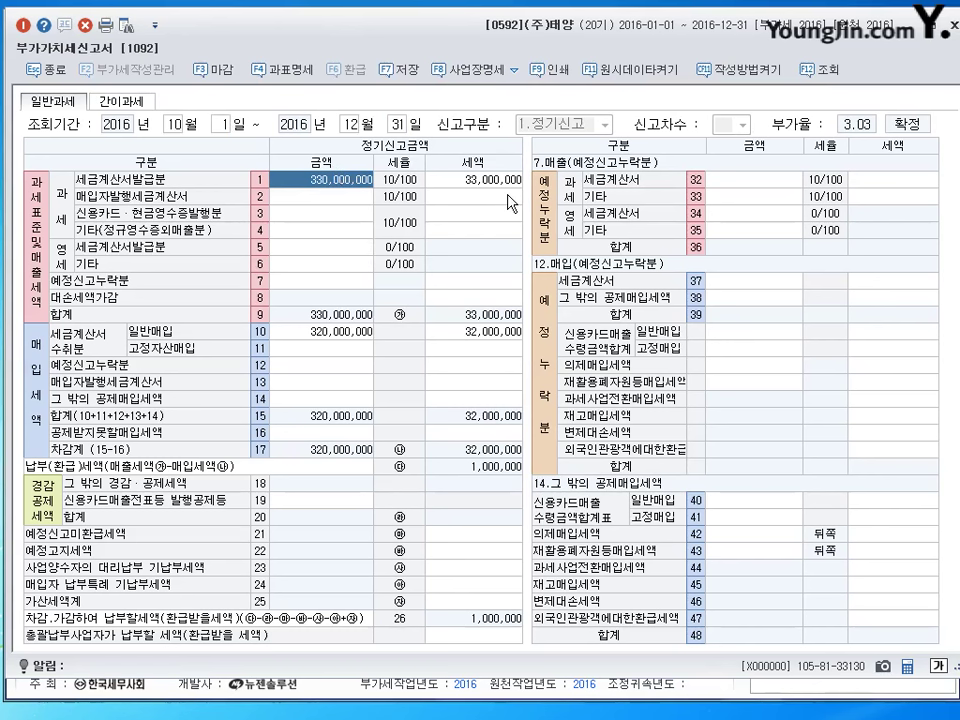
# Clear the pre-filled row 1 sales amount and the row 10 purchase amount and tax.
pyautogui.press('Delete')
pyautogui.press('Return')
pyautogui.press('Return')
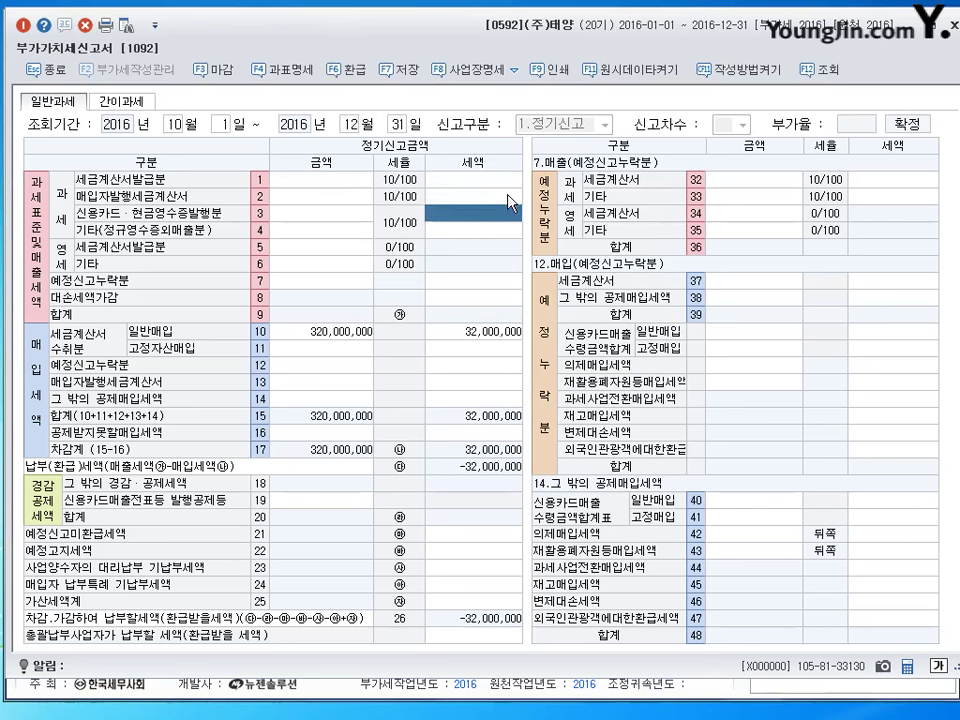
pyautogui.press('Return')
pyautogui.press('Return')
pyautogui.press('Return')
pyautogui.press('Return')
pyautogui.press('Return')
pyautogui.press('Delete')
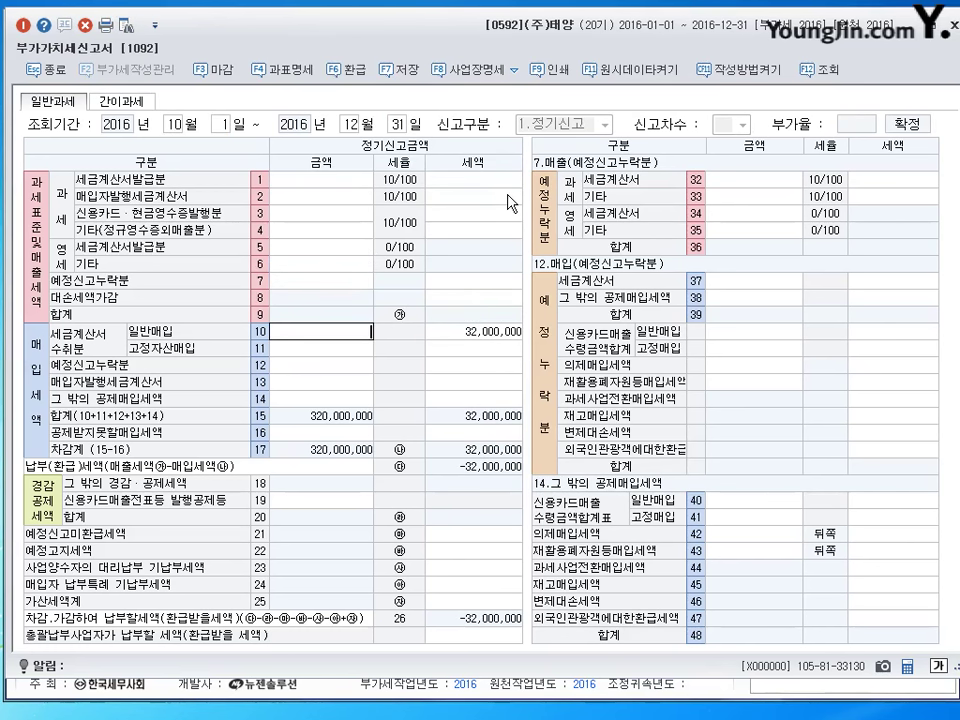
pyautogui.press('Return')
pyautogui.press('Delete')
pyautogui.press('Return')
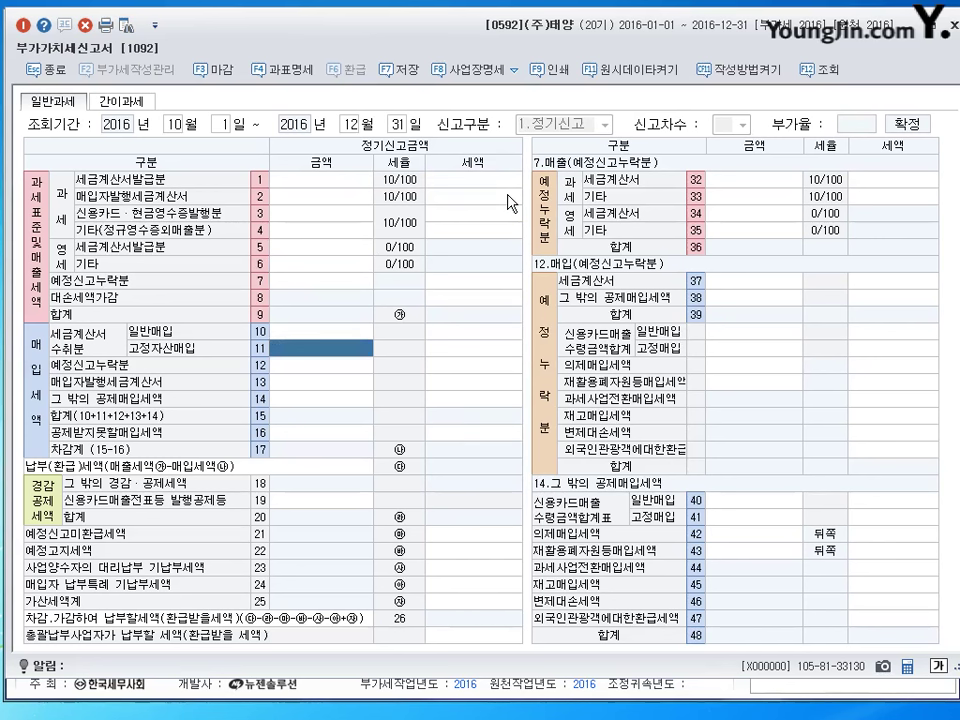
# Enter 380,000,000 invoiced sales on row 1 and 70,000,000 card sales on row 3.
pyautogui.press('Up')
pyautogui.press('Up')
pyautogui.press('Up')
pyautogui.press('Up')
pyautogui.press('Up')
pyautogui.press('Up')
pyautogui.press('Up')
pyautogui.press('Up')
pyautogui.press('Up')
pyautogui.press('Up')
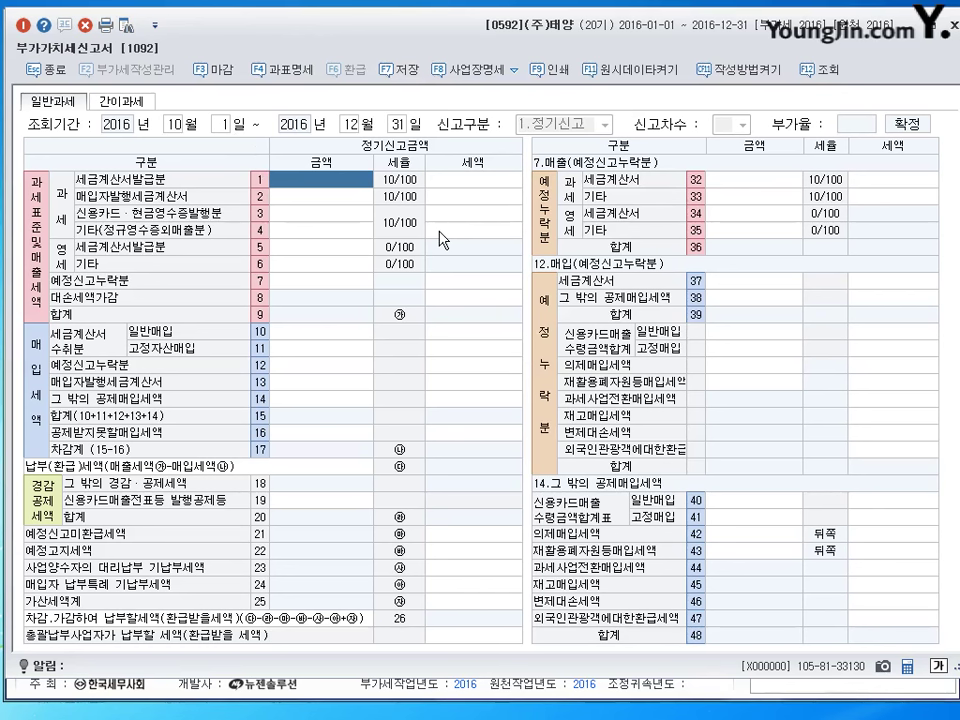
pyautogui.write('380000000')
pyautogui.press('Return')
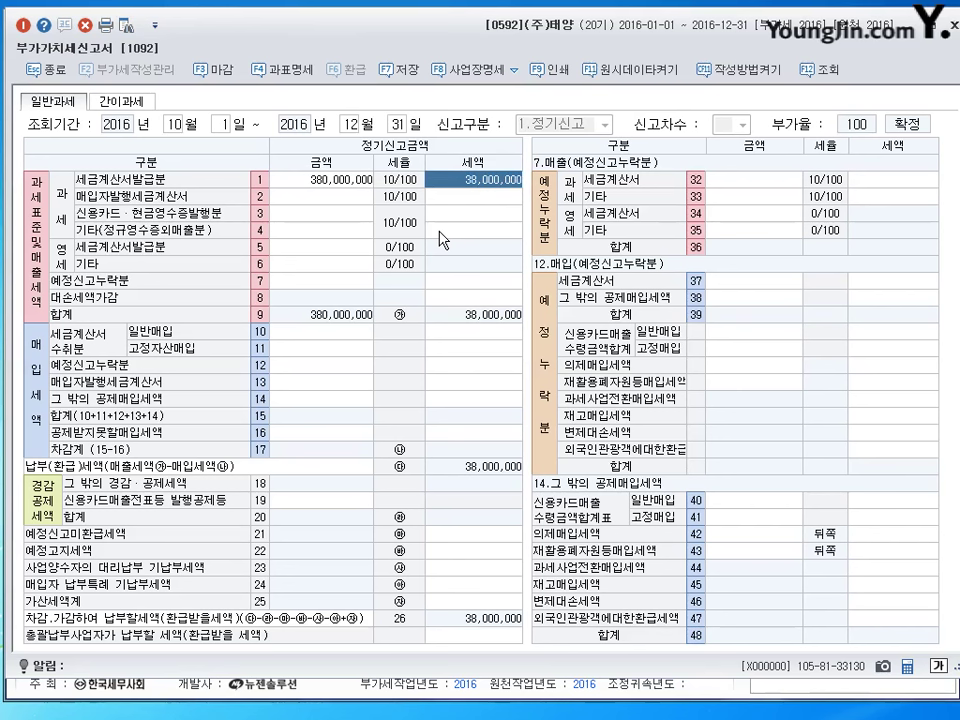
pyautogui.click(315, 214)
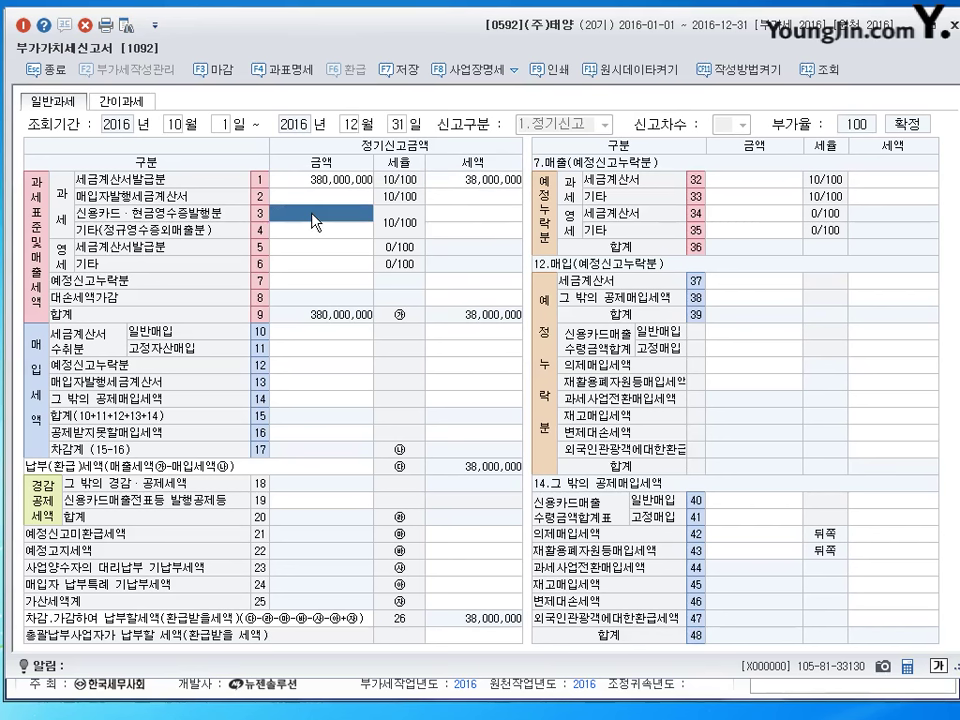
pyautogui.write('70000000')
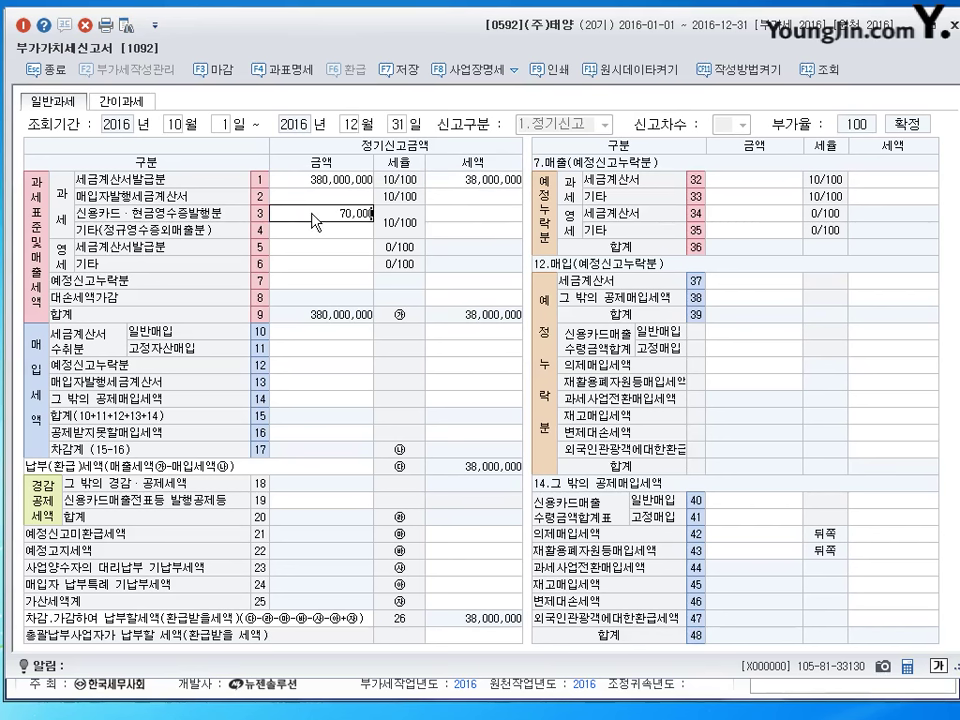
pyautogui.press('Return')
# Enter 77,000,000 as the line 19 신용카드매출전표등 발행공제 amount.
pyautogui.click(315, 217)
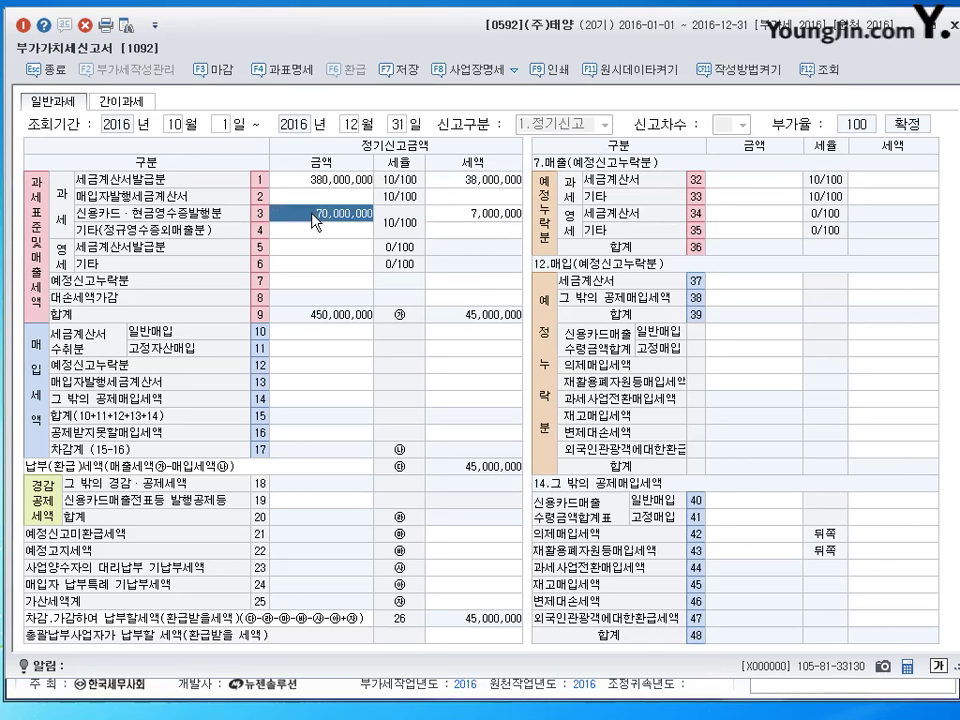
pyautogui.click(317, 500)
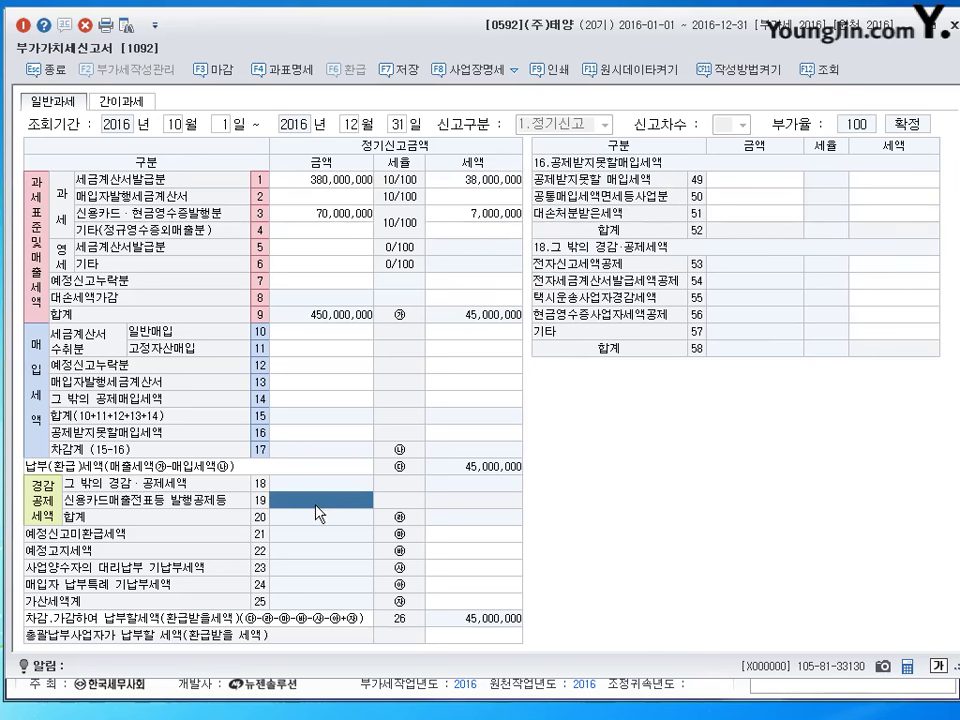
pyautogui.click(470, 215)
pyautogui.click(333, 214)
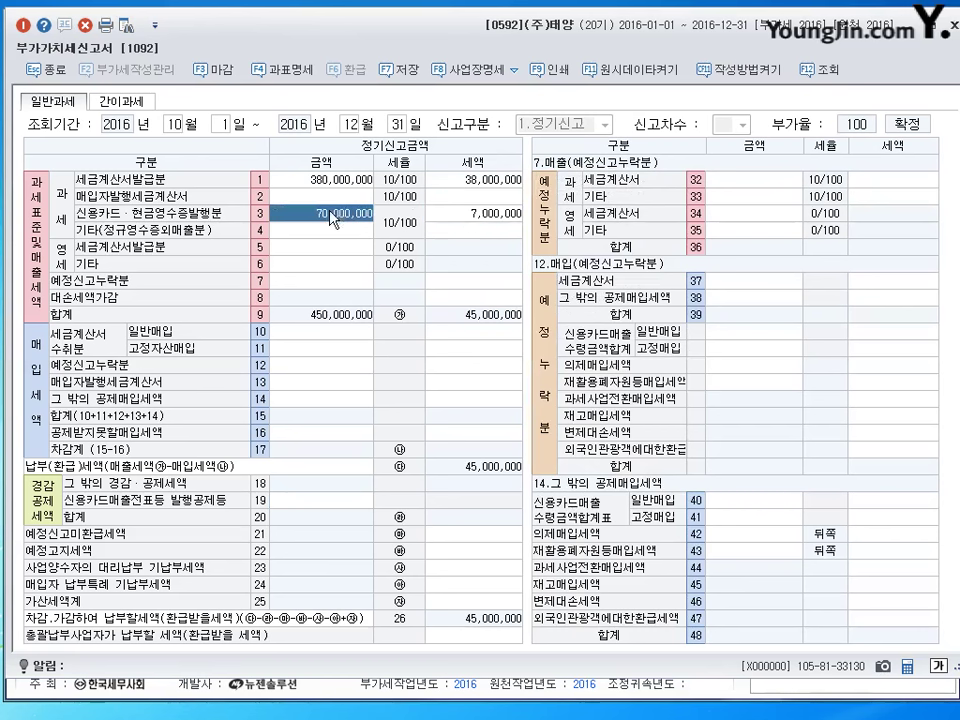
pyautogui.click(464, 214)
pyautogui.click(333, 214)
pyautogui.click(320, 500)
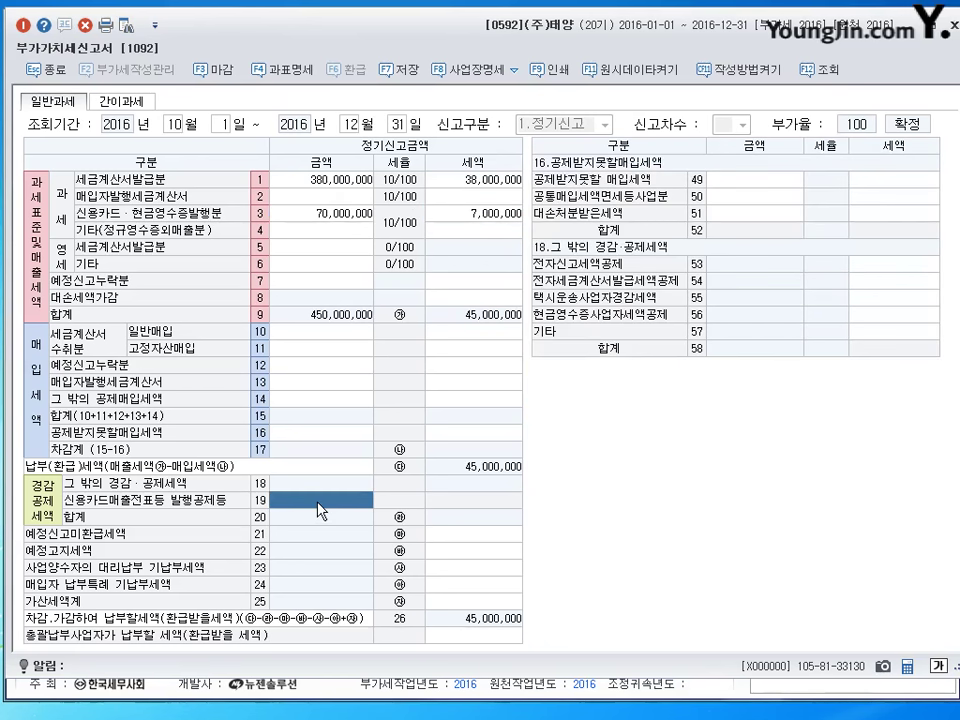
pyautogui.write('77000000')
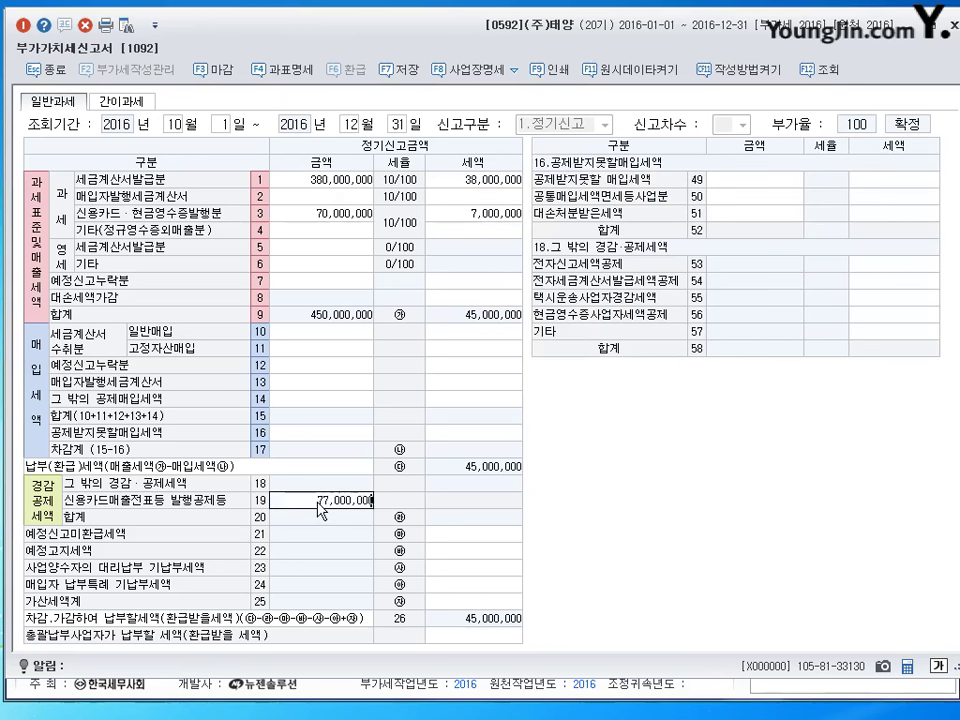
pyautogui.press('Return')
pyautogui.click(320, 505)
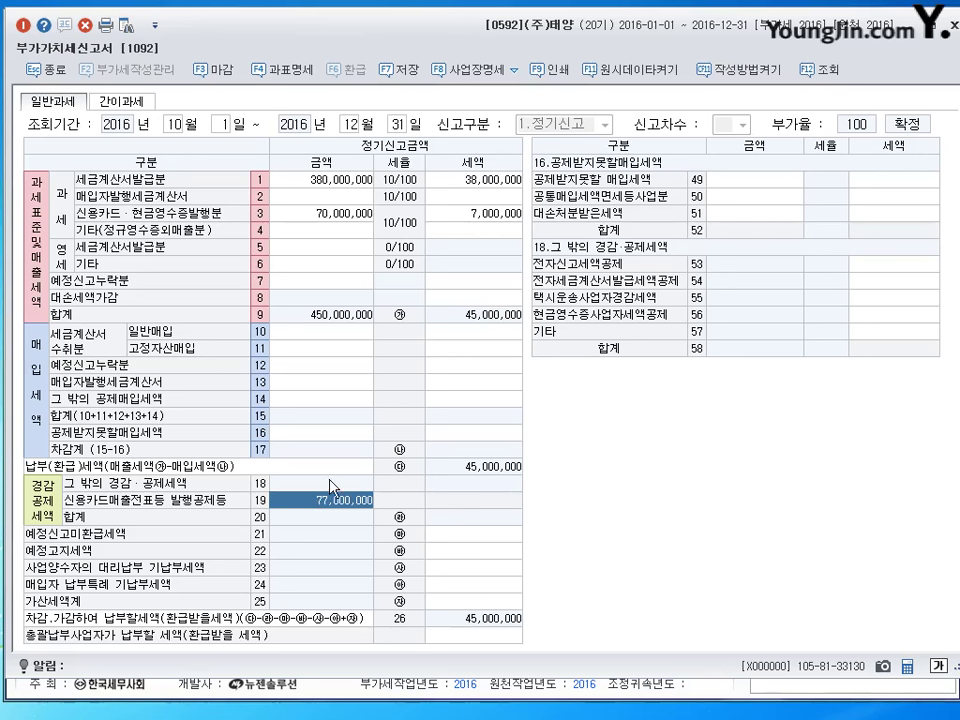
# Enter 250,000,000 as the line 10 general tax-invoice purchase amount.
pyautogui.click(321, 332)
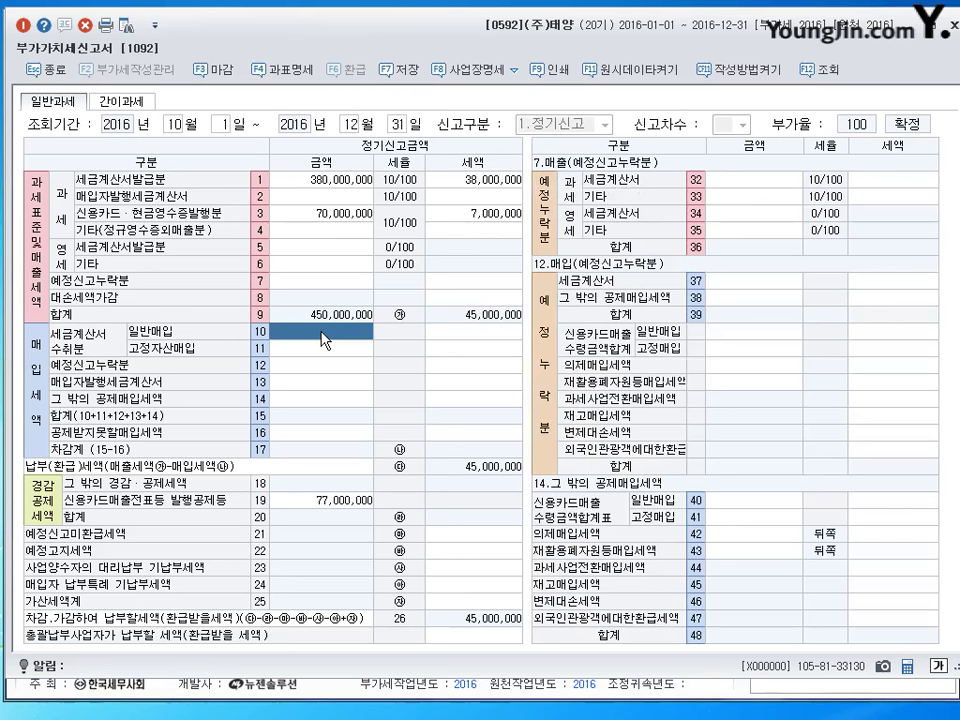
pyautogui.write('250000000')
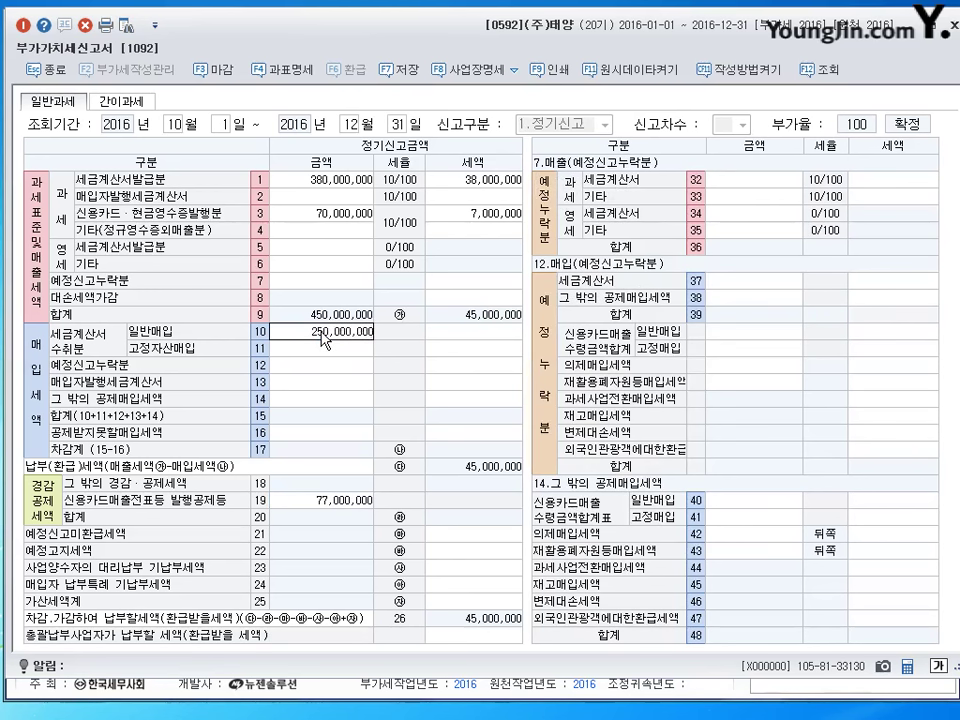
pyautogui.press('Return')
pyautogui.press('Return')
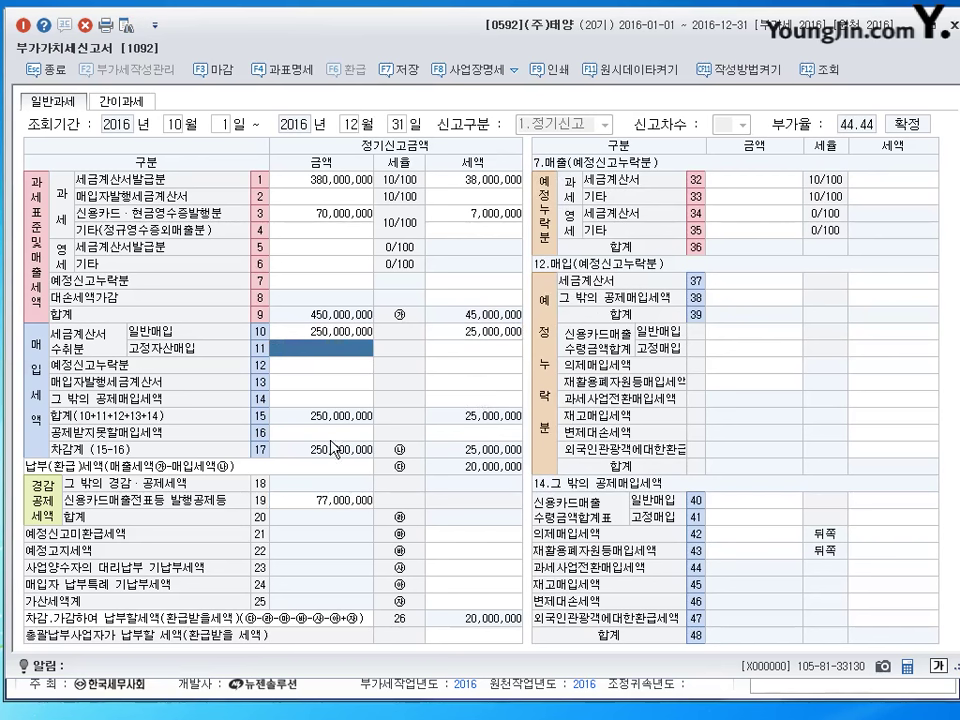
# Record 10,000,000 non-deductible purchases on line 49 (1,000,000 tax) and review lines 1 and 3.
pyautogui.click(285, 433)
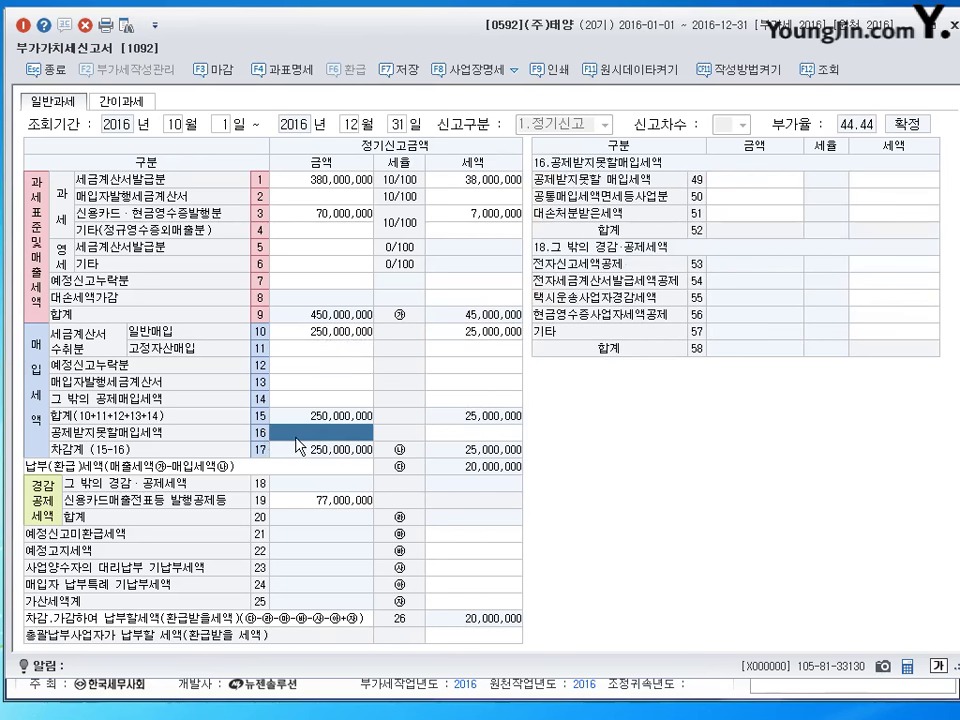
pyautogui.click(764, 187)
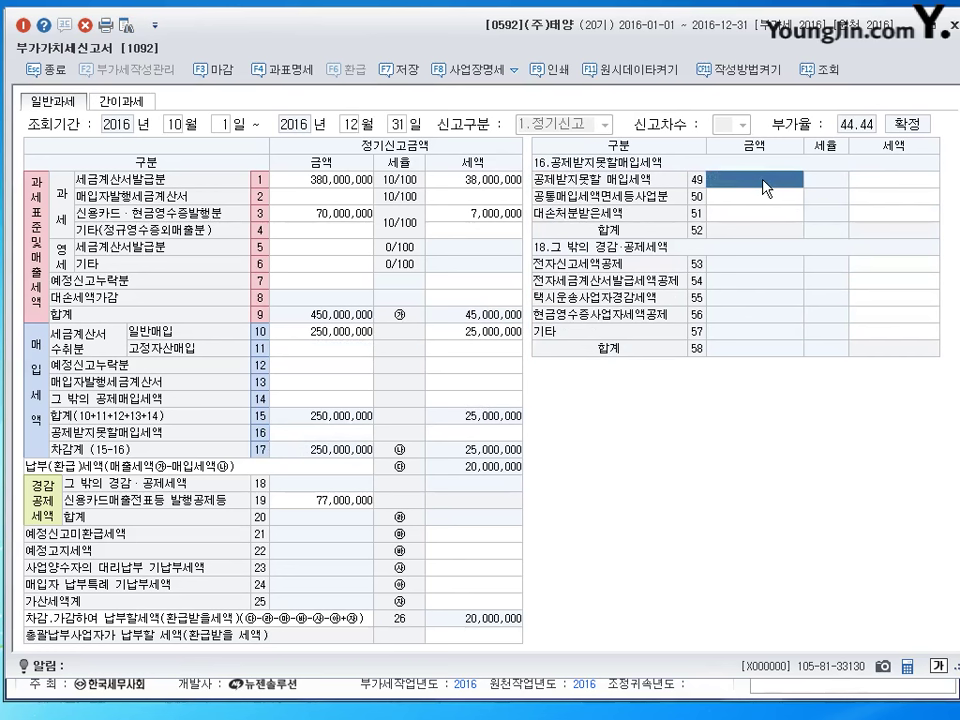
pyautogui.write('10000000')
pyautogui.press('Return')
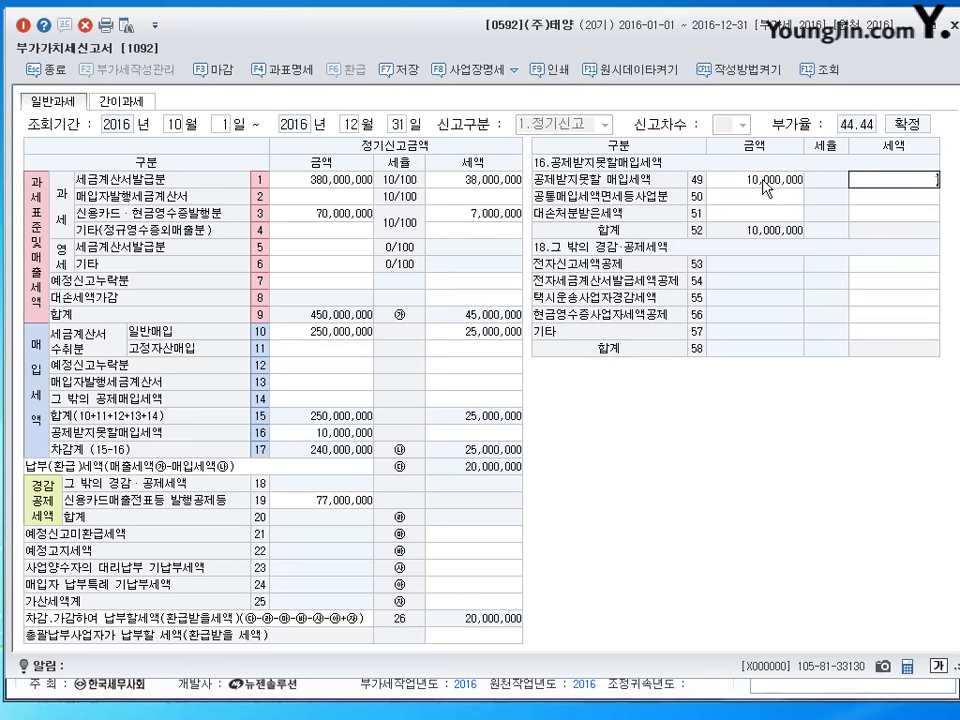
pyautogui.press('Return')
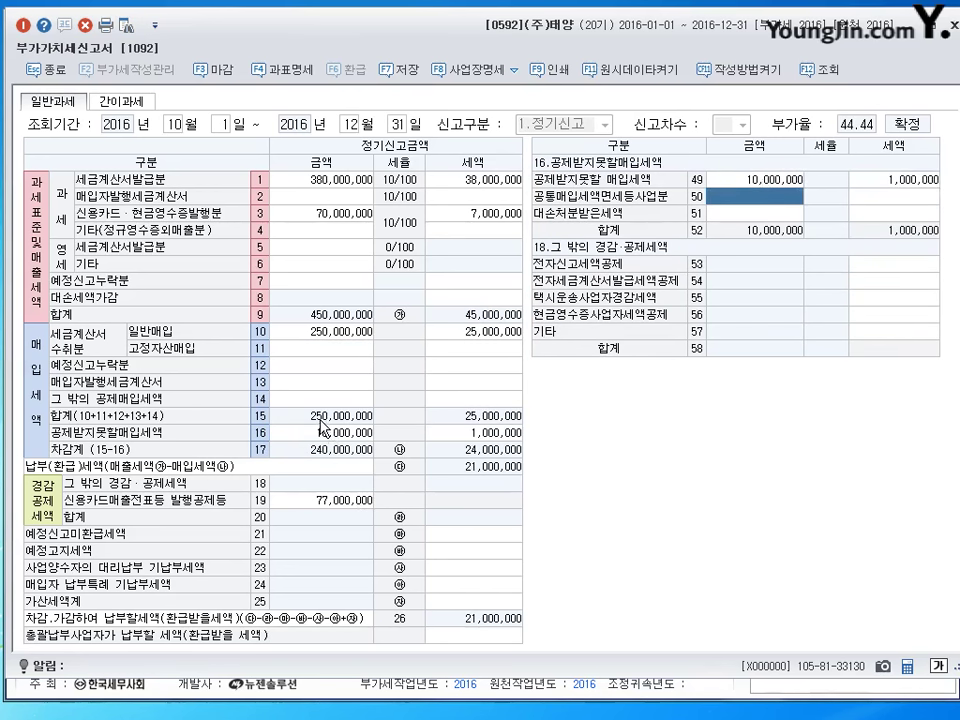
pyautogui.click(322, 432)
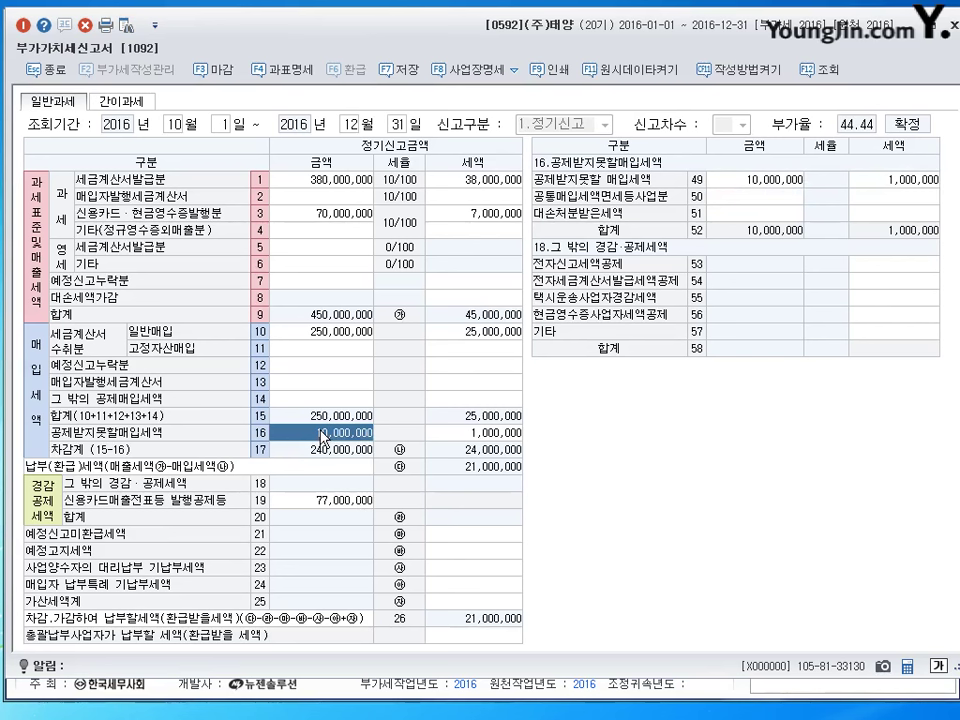
pyautogui.click(325, 182)
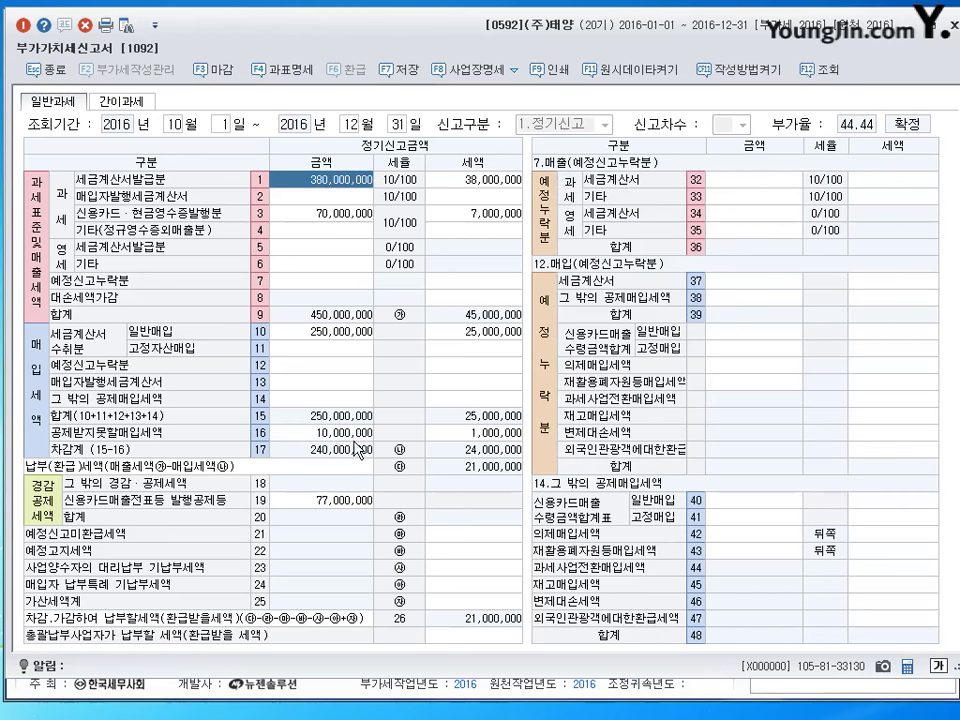
pyautogui.click(353, 214)
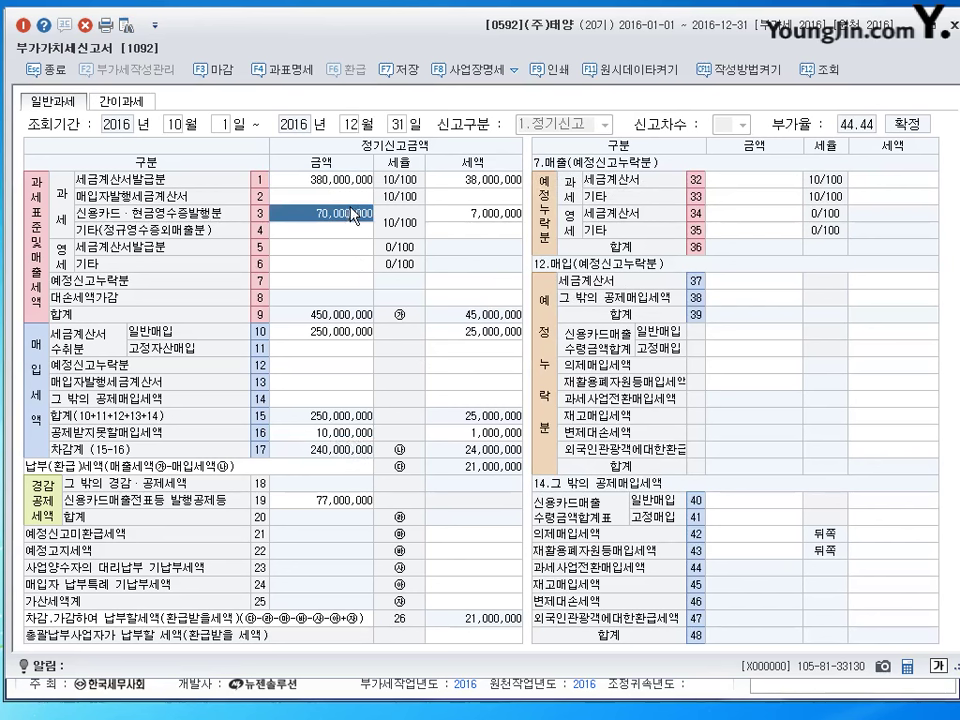
# Save the Oct–Dec 부가가치세신고서 with F7, acknowledge the notice, and close the window.
pyautogui.click(400, 70)
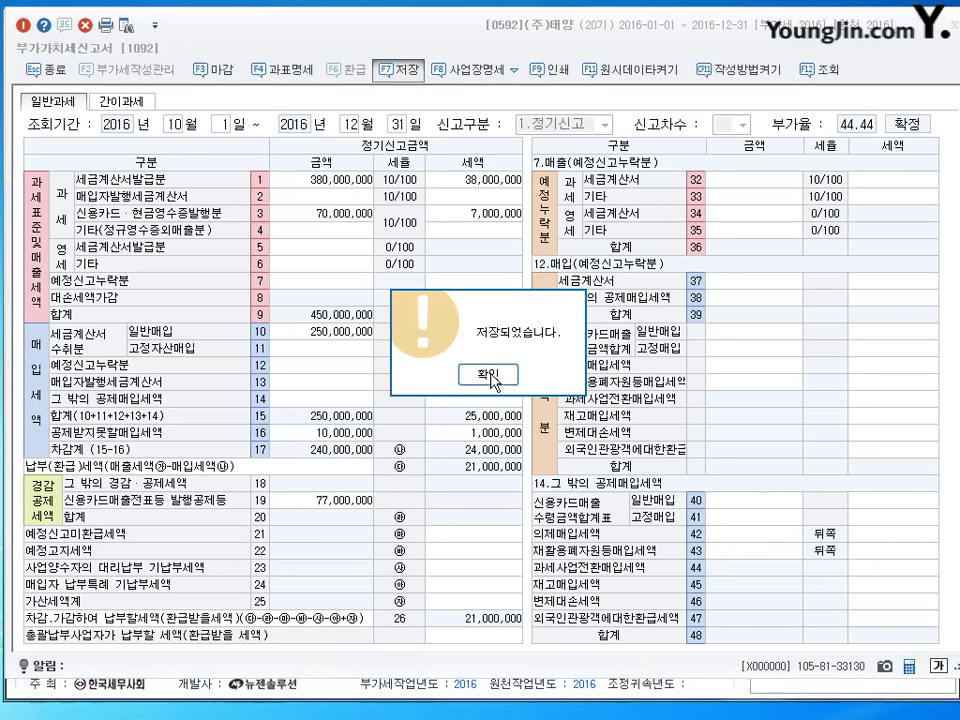
pyautogui.click(492, 376)
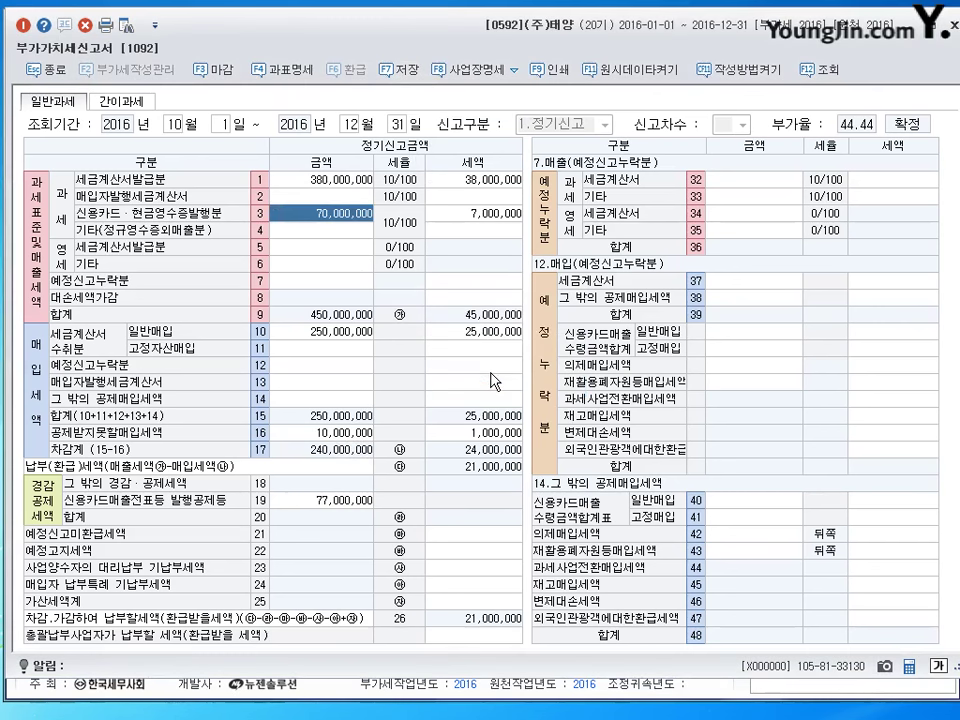
pyautogui.click(944, 40)
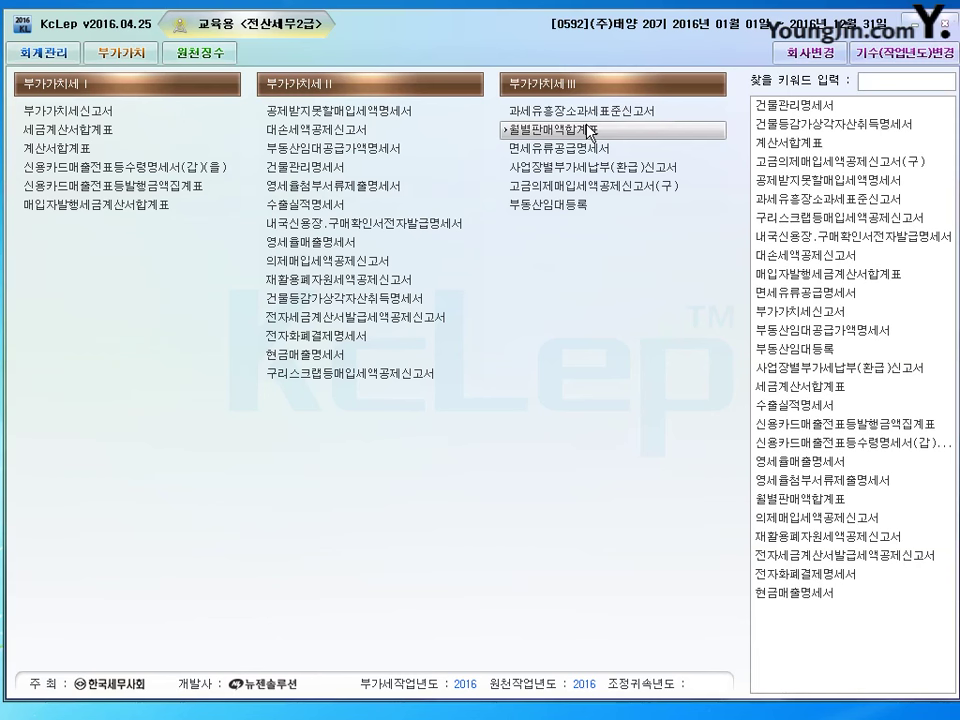
# Open 일반전표입력 under 회계관리 and set the entry date to 12/31.
pyautogui.click(34, 52)
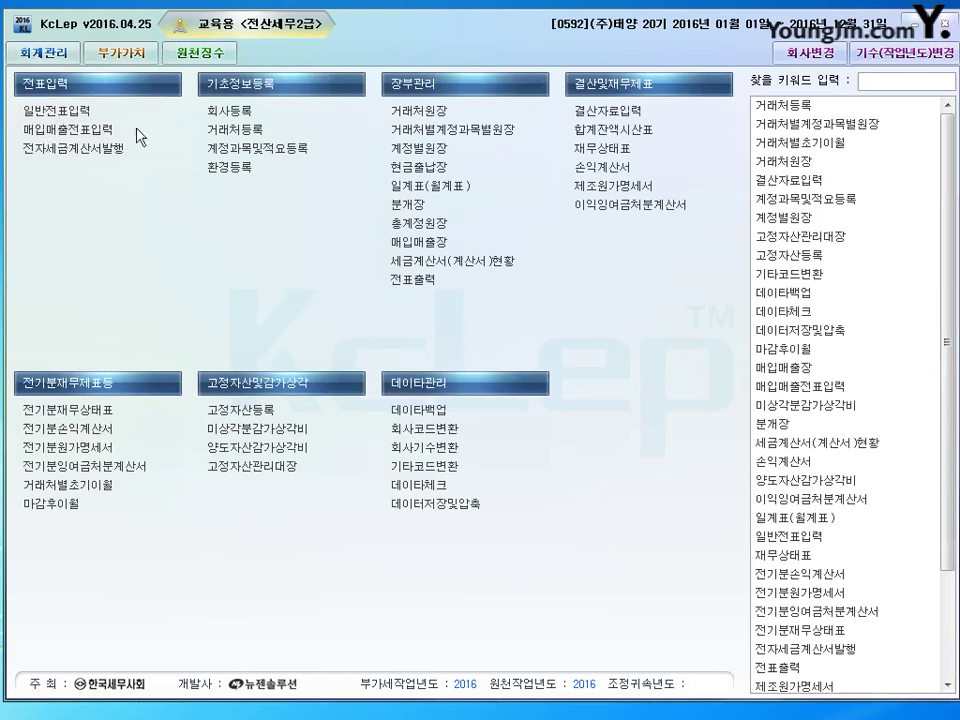
pyautogui.click(249, 131)
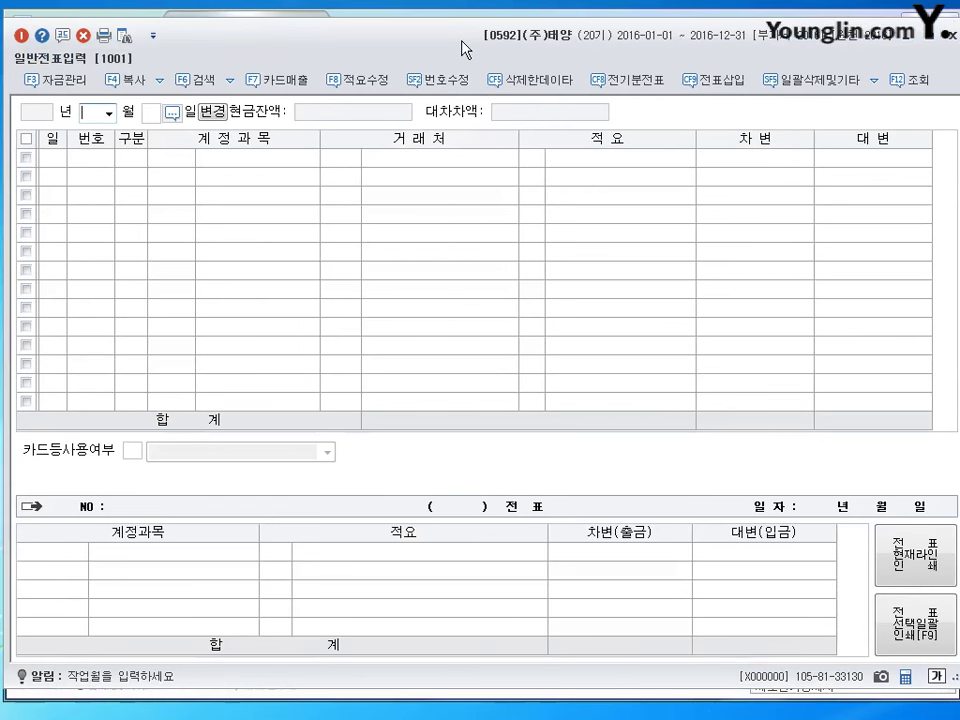
pyautogui.write('12')
pyautogui.press('Return')
pyautogui.write('31')
pyautogui.press('Return')
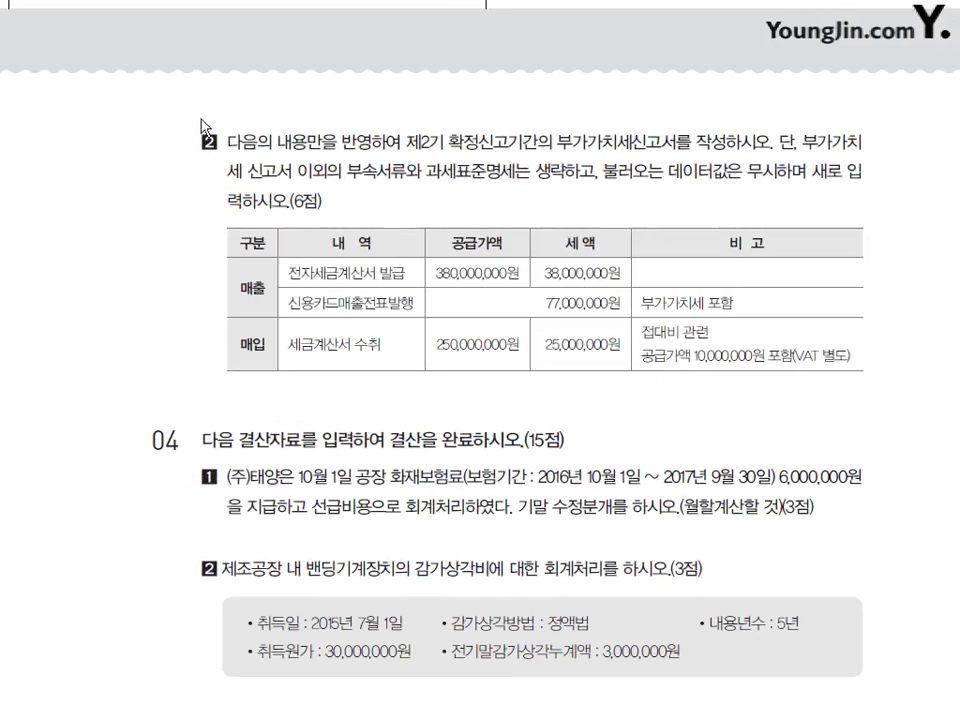
# On question 04-1, circle 선급비용 in red and note 12/31, the October start, and 1.5 million.
pyautogui.scroll(-3, 321, 188)
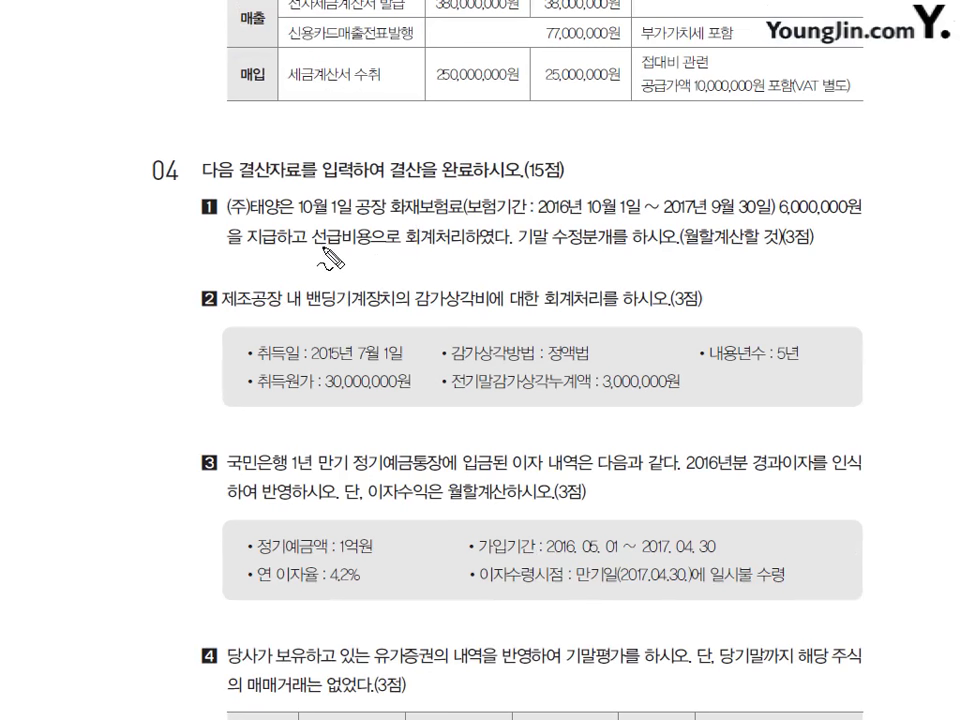
pyautogui.moveTo(316, 248)
pyautogui.mouseDown()
pyautogui.moveTo(378, 252)
pyautogui.moveTo(386, 234)
pyautogui.moveTo(335, 226)
pyautogui.moveTo(318, 250)
pyautogui.moveTo(366, 254)
pyautogui.mouseUp()
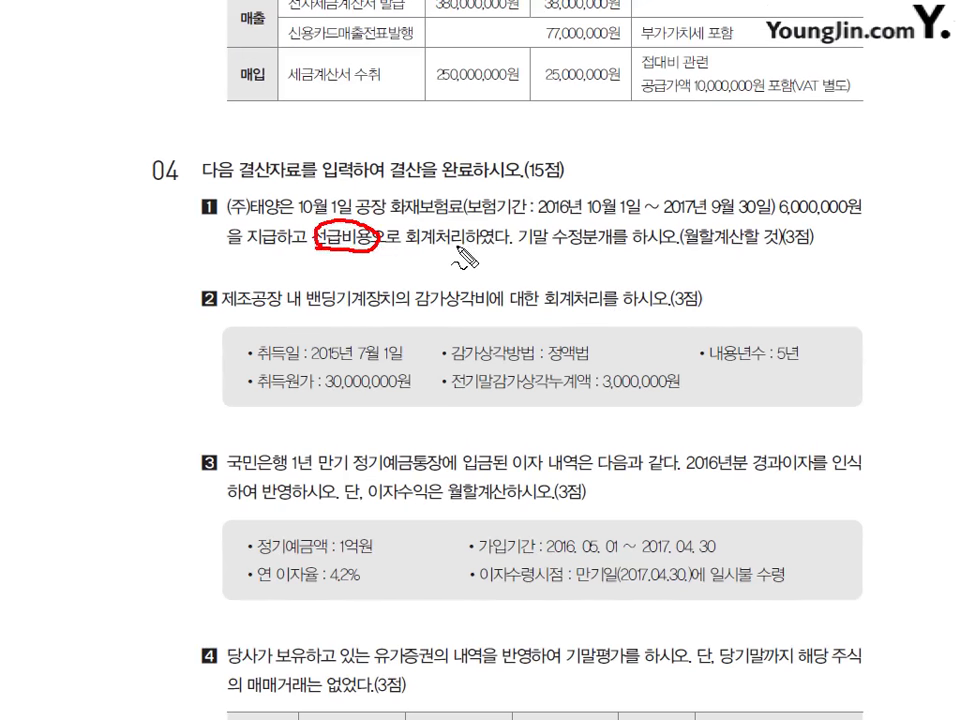
pyautogui.moveTo(384, 240); pyautogui.dragTo(435, 256)
pyautogui.moveTo(265, 254)
pyautogui.mouseDown()
pyautogui.moveTo(267, 272)
pyautogui.moveTo(291, 272)
pyautogui.moveTo(288, 292)
pyautogui.moveTo(302, 284)
pyautogui.mouseUp()
pyautogui.moveTo(316, 262); pyautogui.dragTo(318, 288)
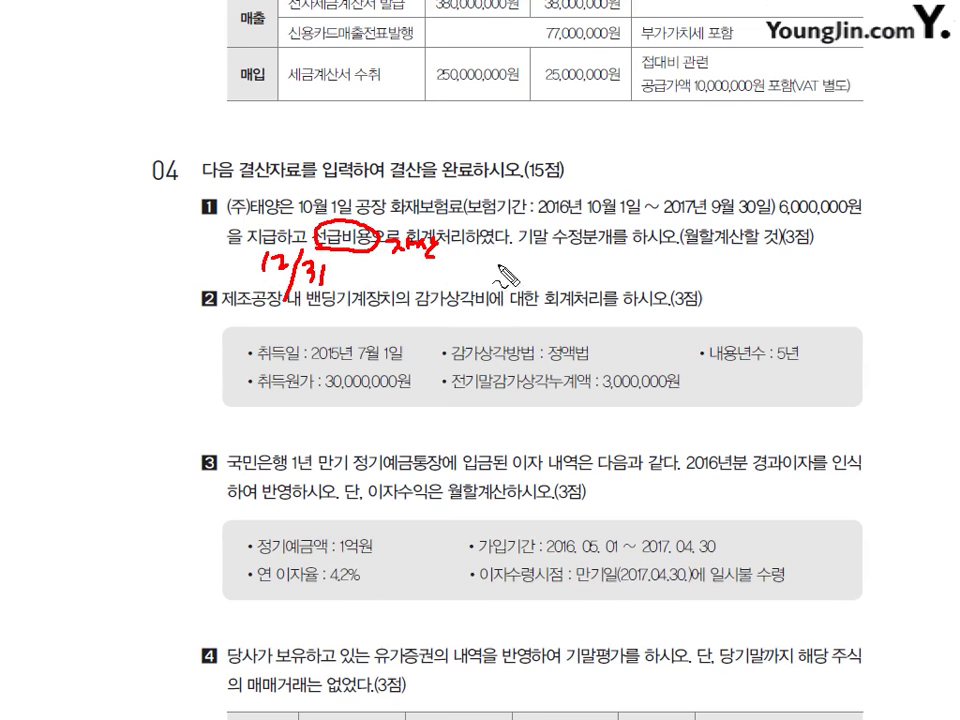
pyautogui.moveTo(599, 175)
pyautogui.mouseDown()
pyautogui.moveTo(606, 189)
pyautogui.moveTo(656, 186)
pyautogui.moveTo(592, 185)
pyautogui.moveTo(600, 158)
pyautogui.mouseUp()
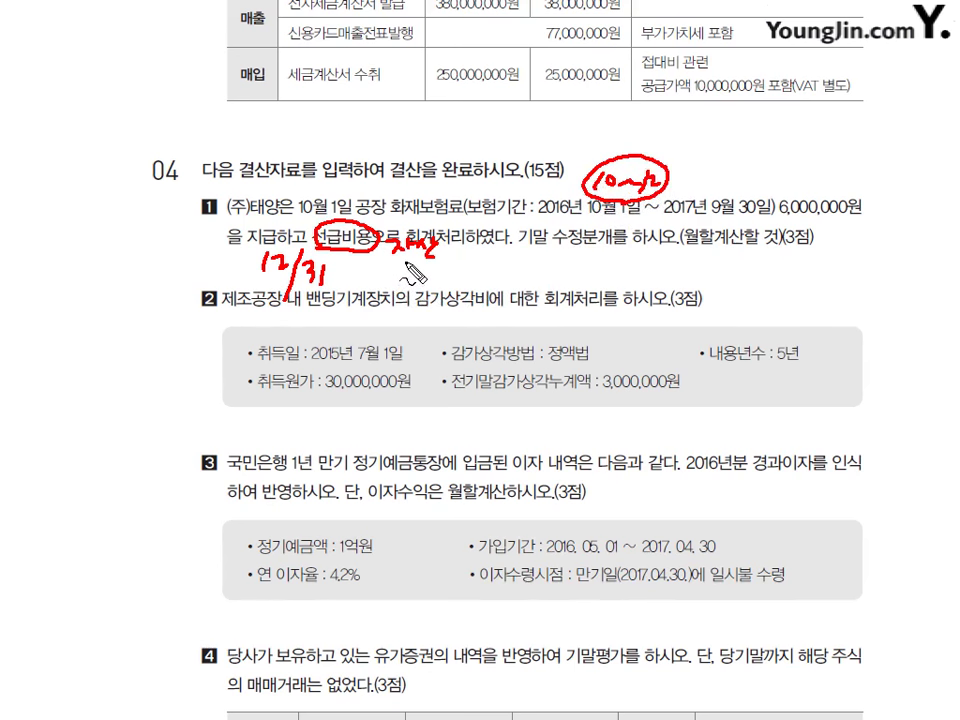
pyautogui.moveTo(387, 264); pyautogui.dragTo(386, 292)
pyautogui.moveTo(400, 262)
pyautogui.mouseDown()
pyautogui.moveTo(400, 288)
pyautogui.moveTo(430, 282)
pyautogui.moveTo(420, 300)
pyautogui.moveTo(445, 288)
pyautogui.moveTo(440, 313)
pyautogui.mouseUp()
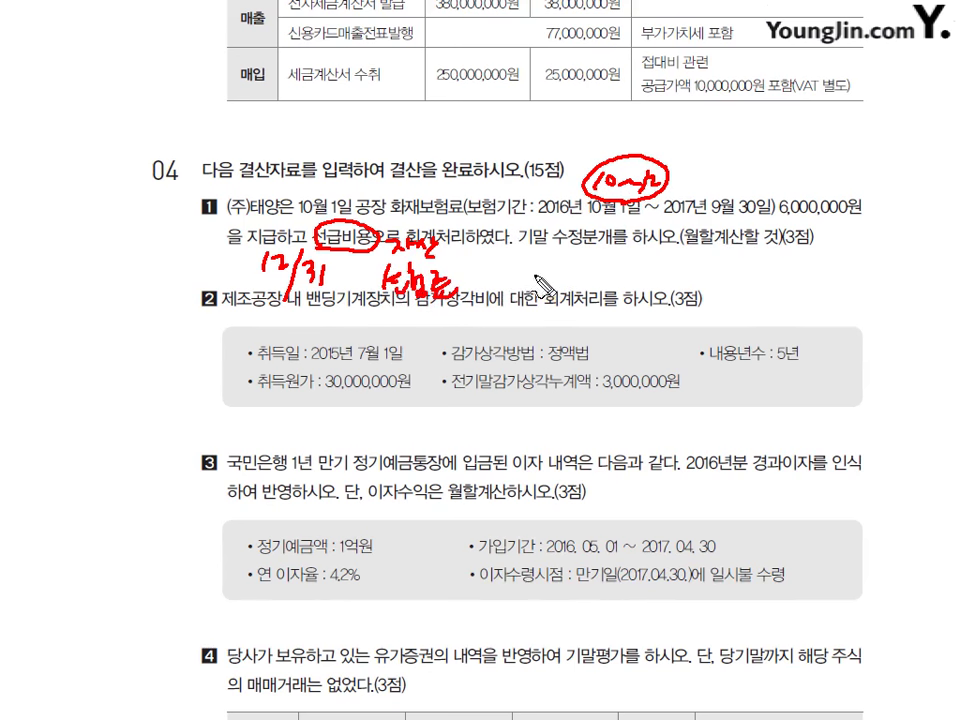
pyautogui.moveTo(493, 266)
pyautogui.mouseDown()
pyautogui.moveTo(545, 290)
pyautogui.moveTo(622, 280)
pyautogui.moveTo(603, 316)
pyautogui.mouseUp()
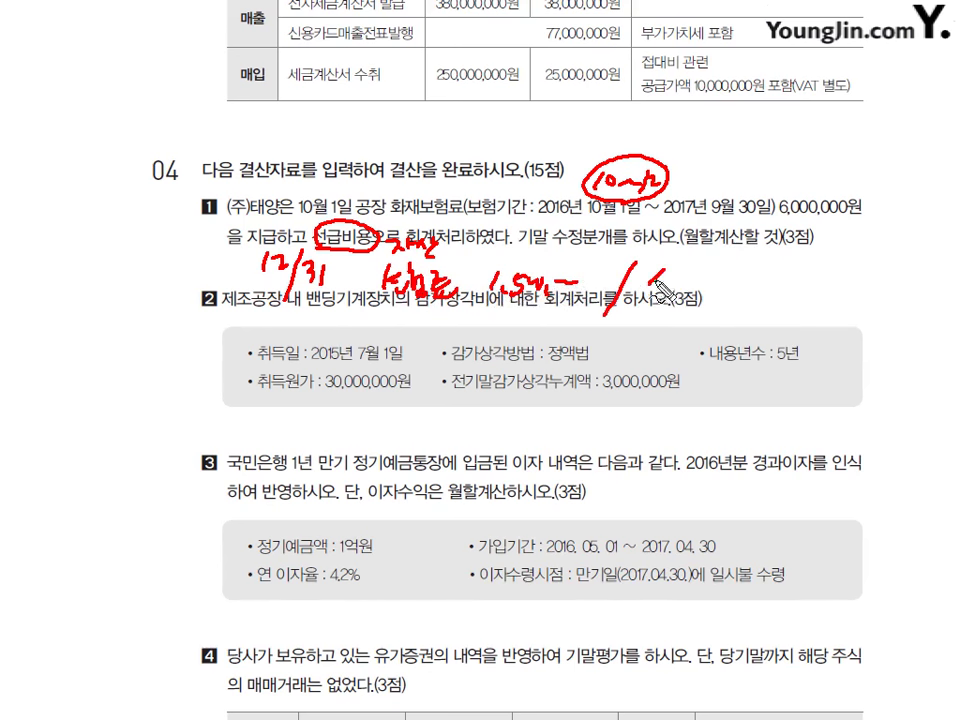